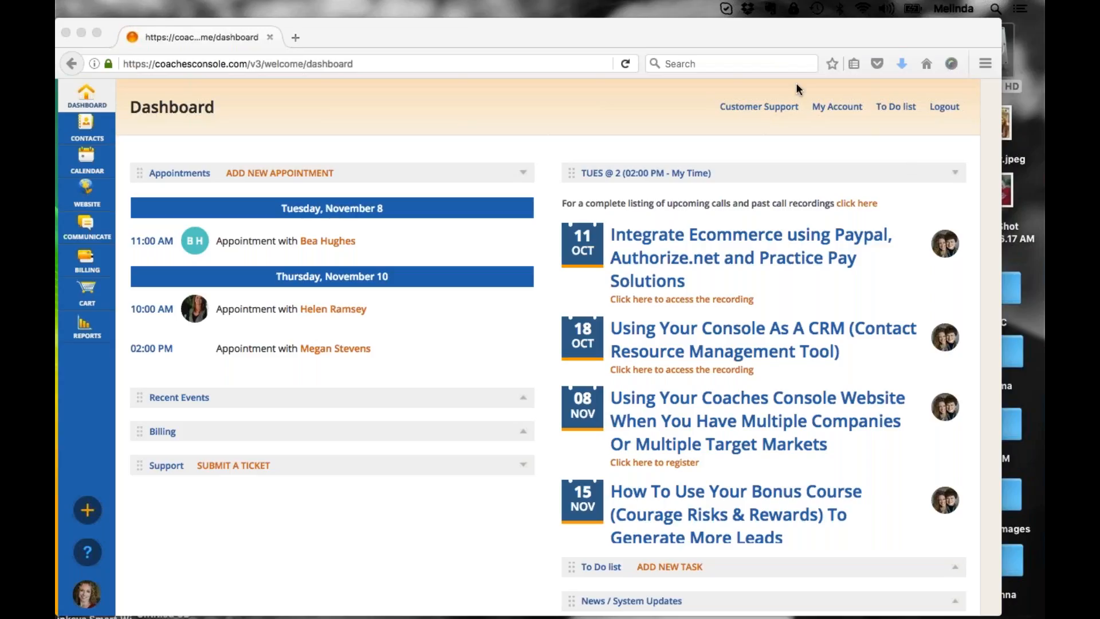
Step: Widen the browser window and open the website settings of the coaching account
left_click(995, 35)
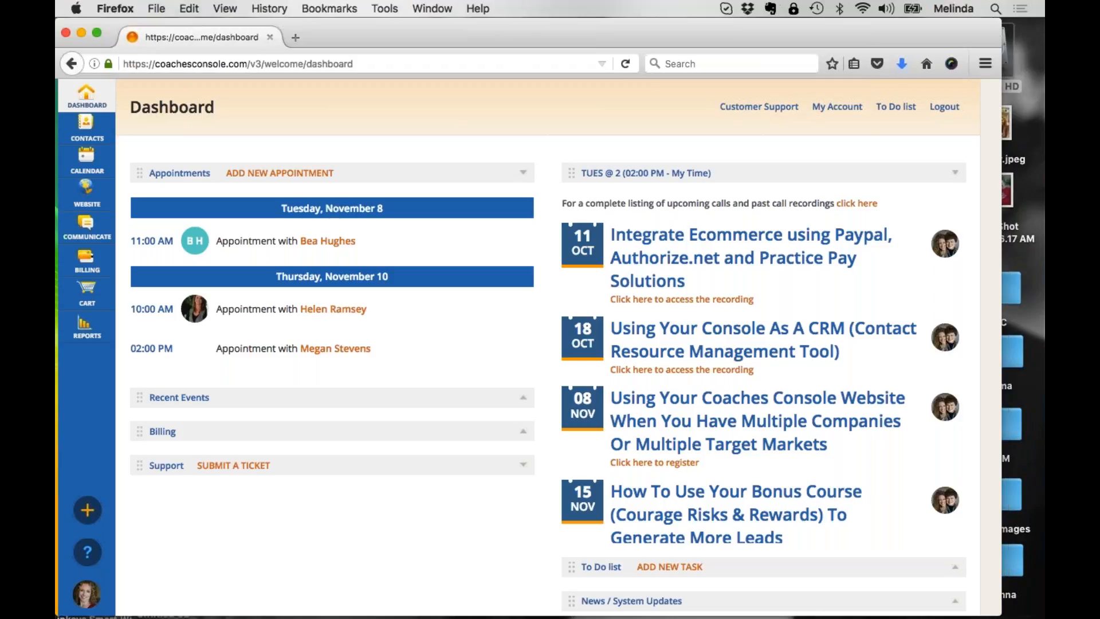
left_click_drag(1001, 58, 1044, 59)
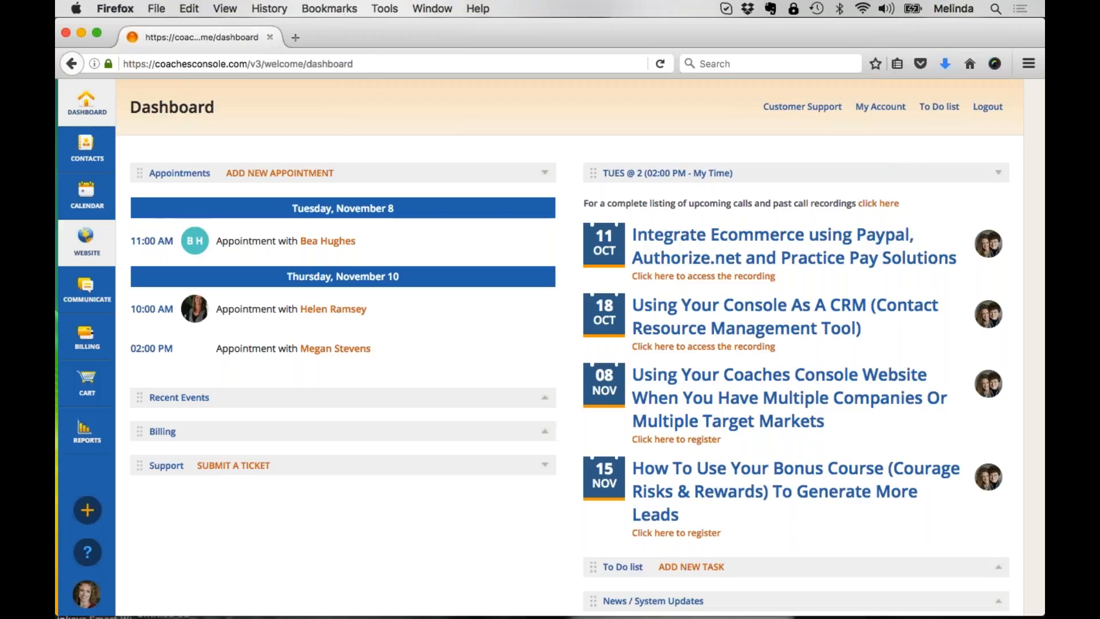
mouse_move(86, 240)
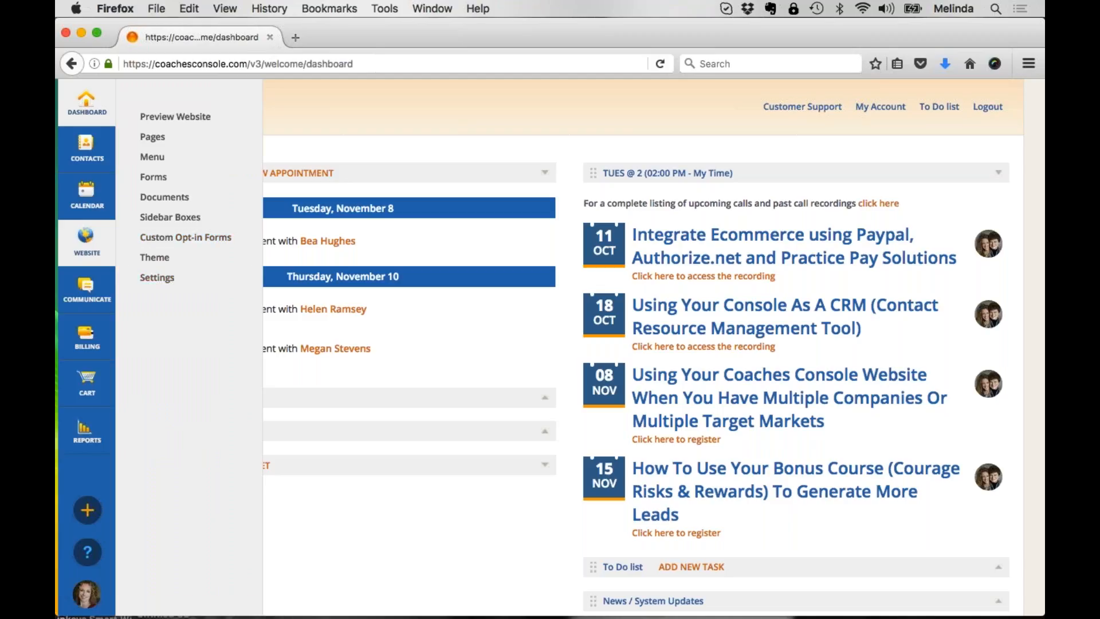
left_click(158, 277)
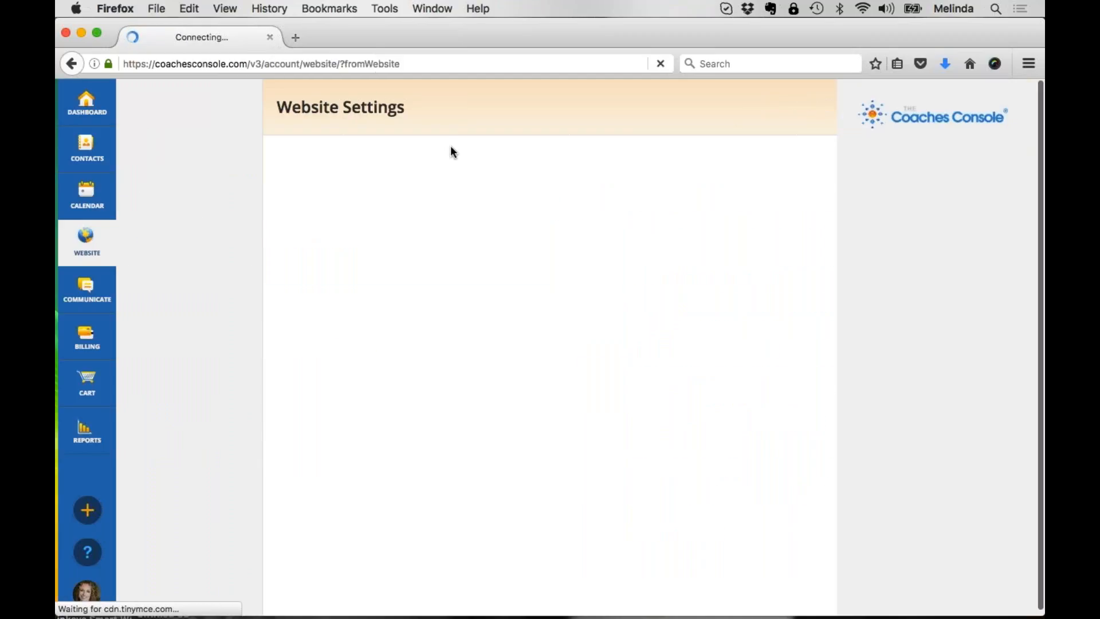
Step: View the client login page of the coachingbeyond website and open the account's website themes
left_click(596, 216)
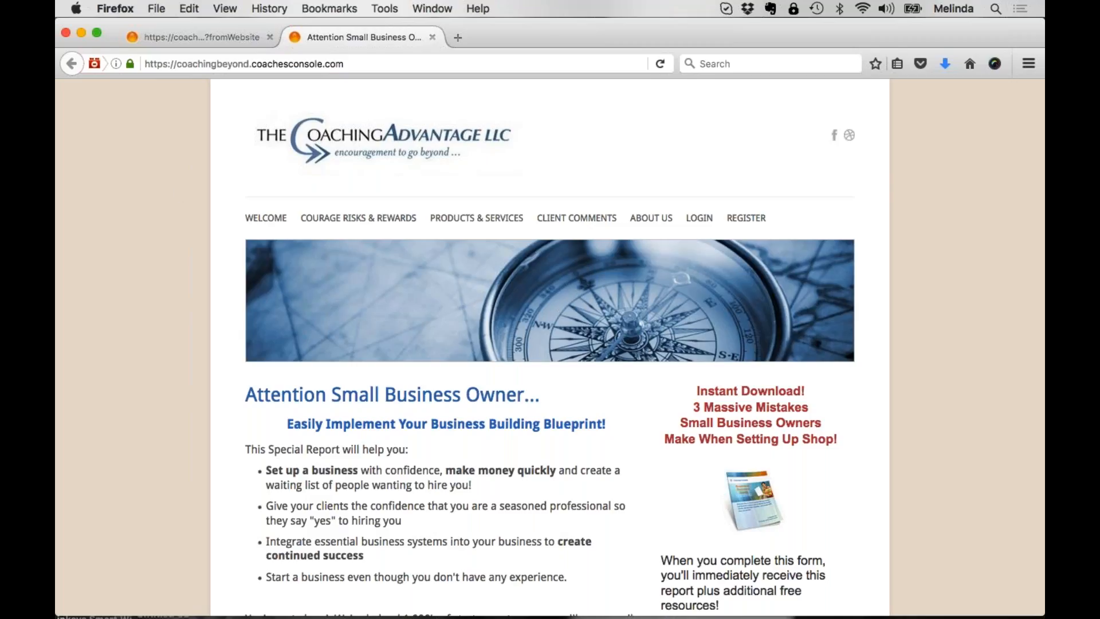
left_click(703, 229)
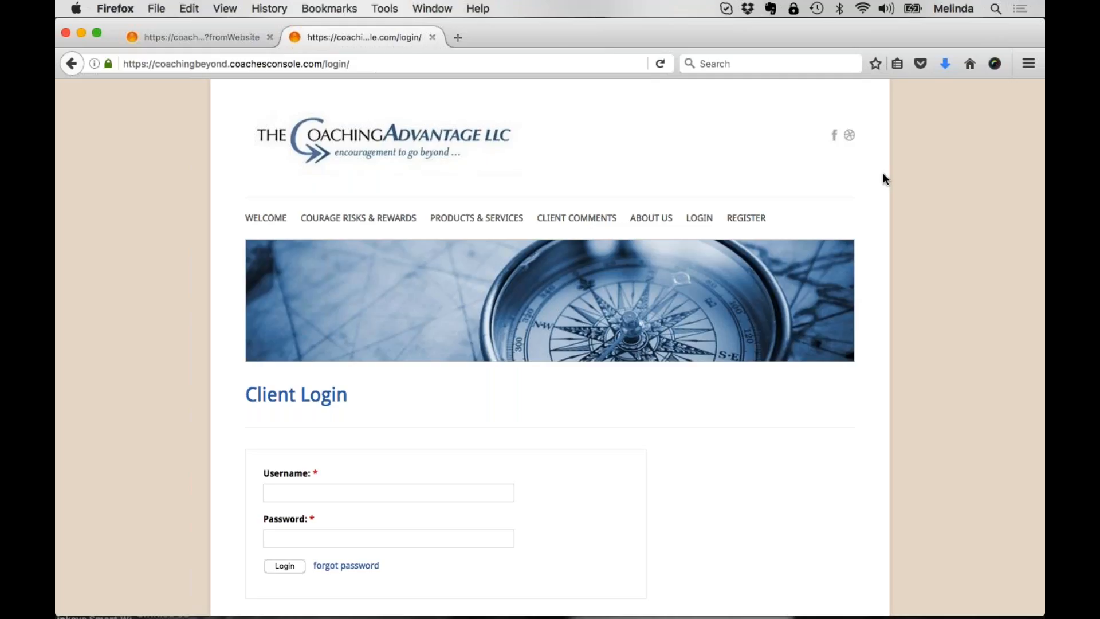
left_click(239, 37)
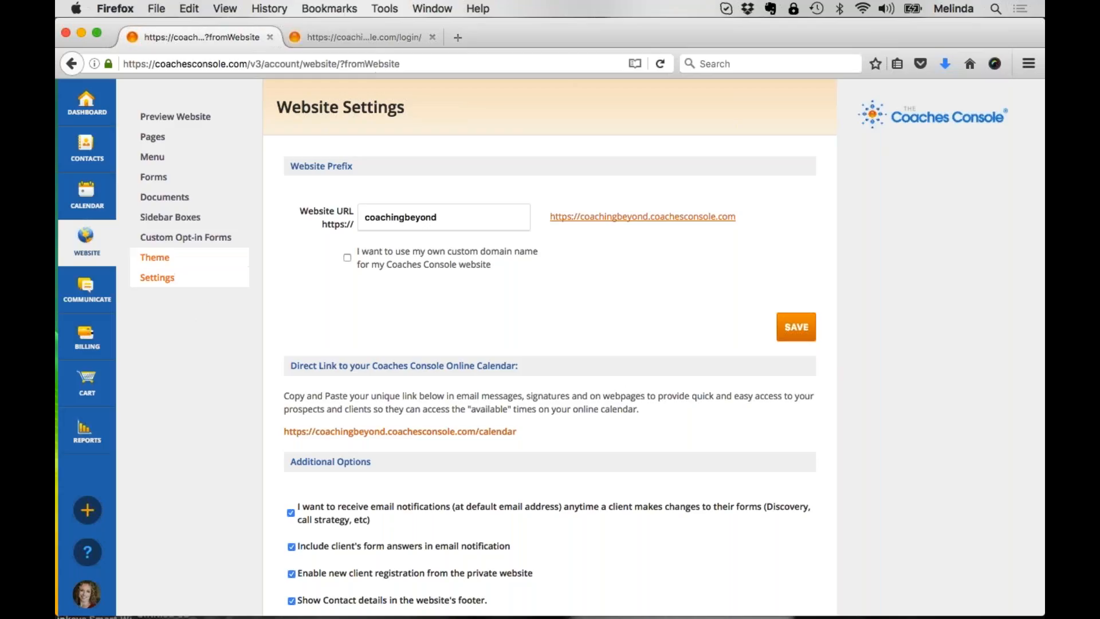
left_click(165, 260)
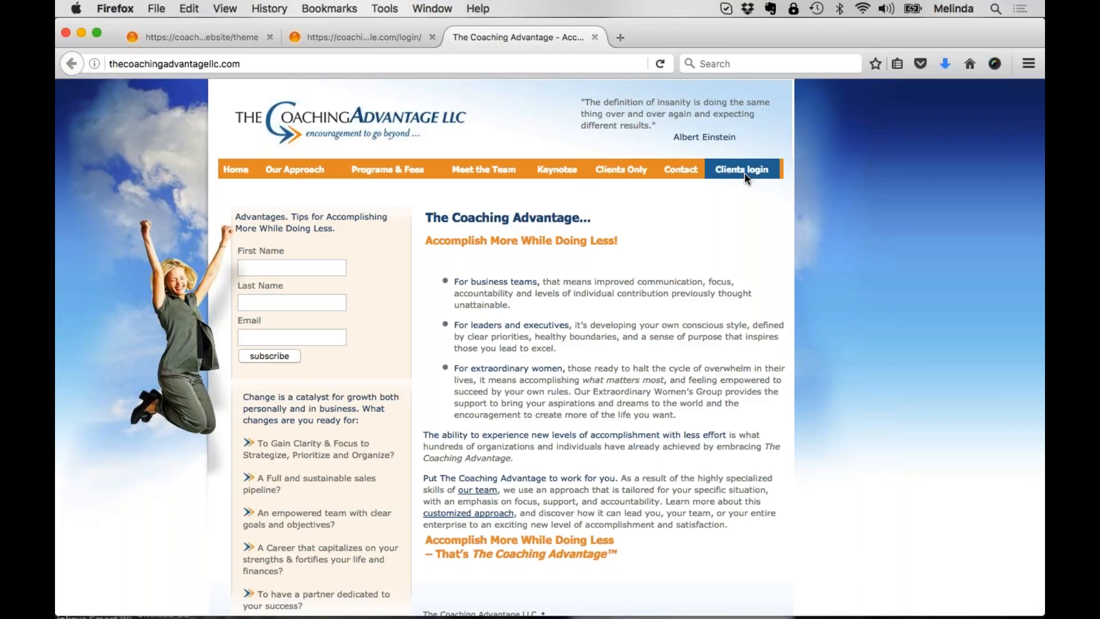
Step: View the Clients Only page of The Coaching Advantage website and return to the account's Themes page
mouse_move(484, 169)
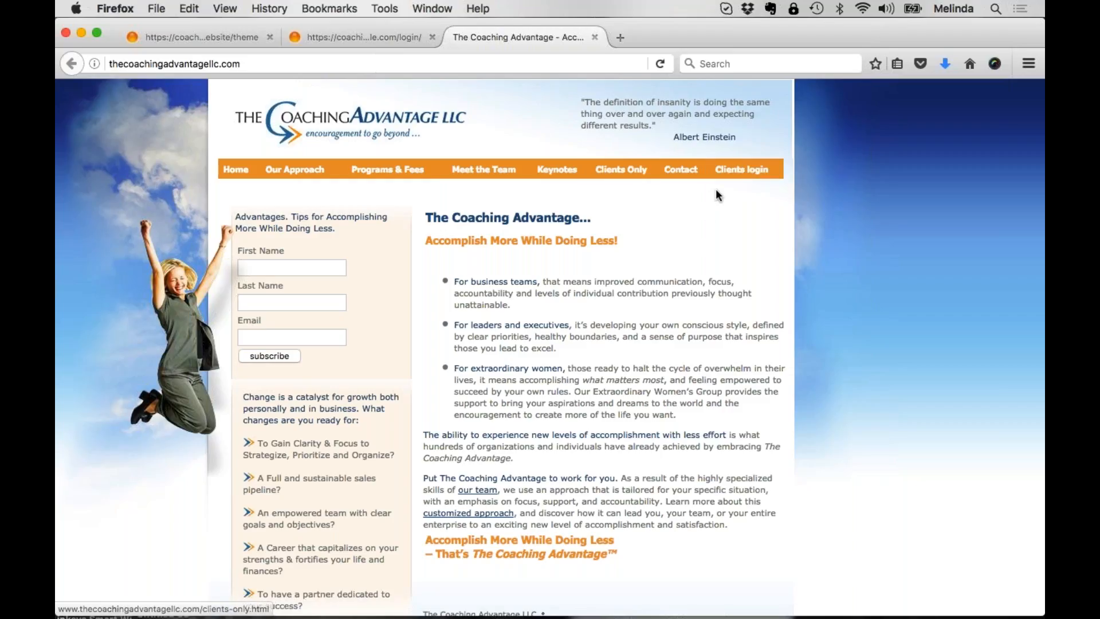
left_click(633, 176)
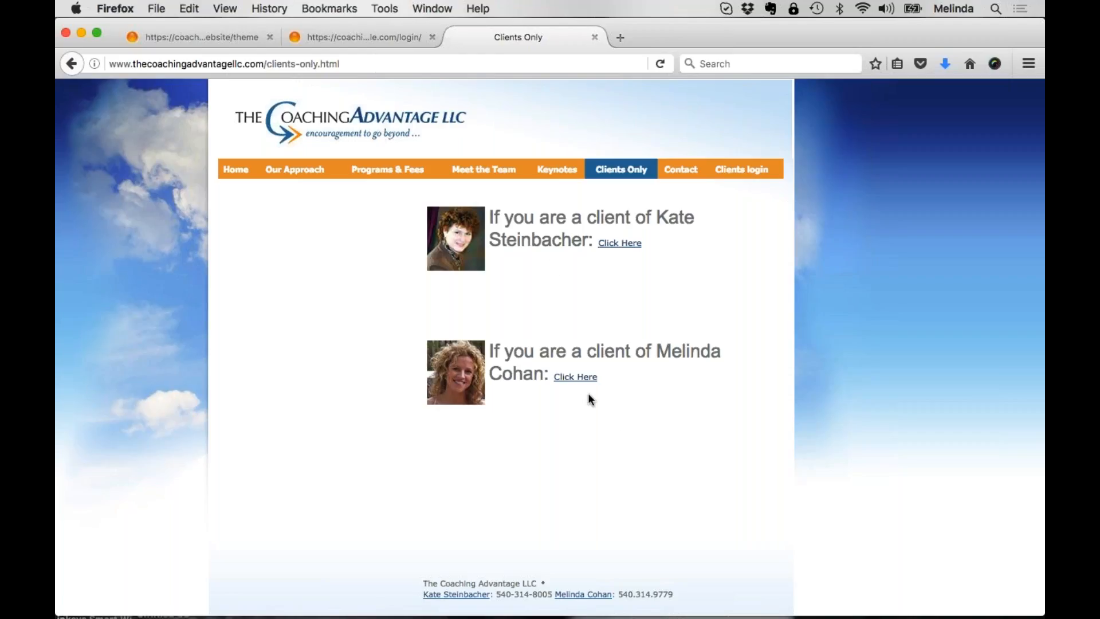
left_click(600, 245)
left_click(214, 37)
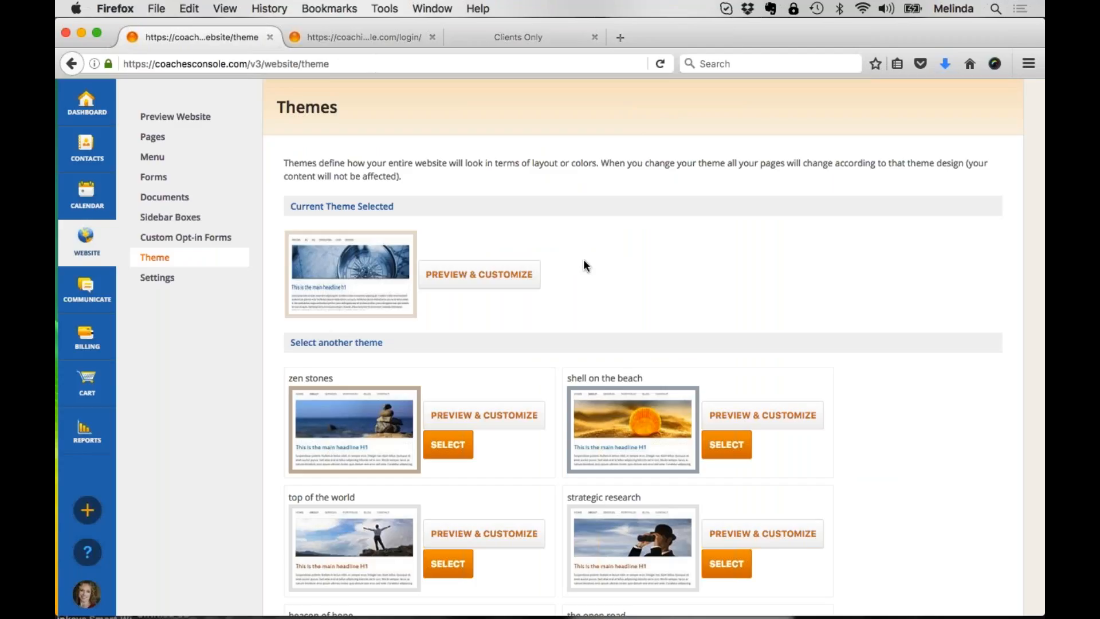
Step: Open the Welcome page of the coachingbeyond website and review its "Attention Small Business Owner..." headline and content
left_click(384, 36)
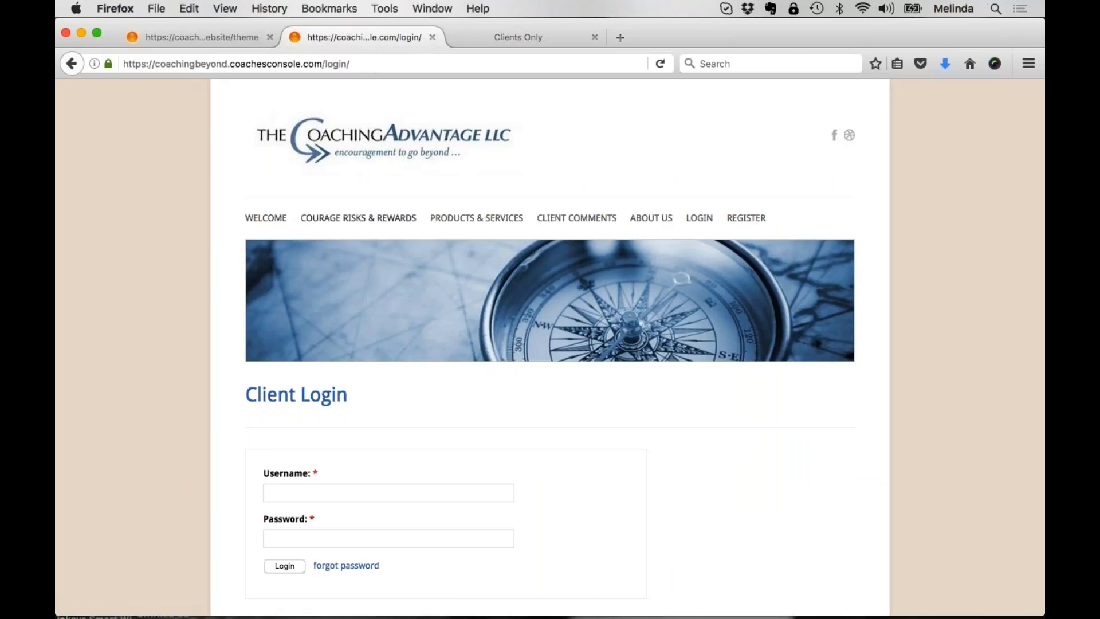
left_click_drag(296, 219, 402, 228)
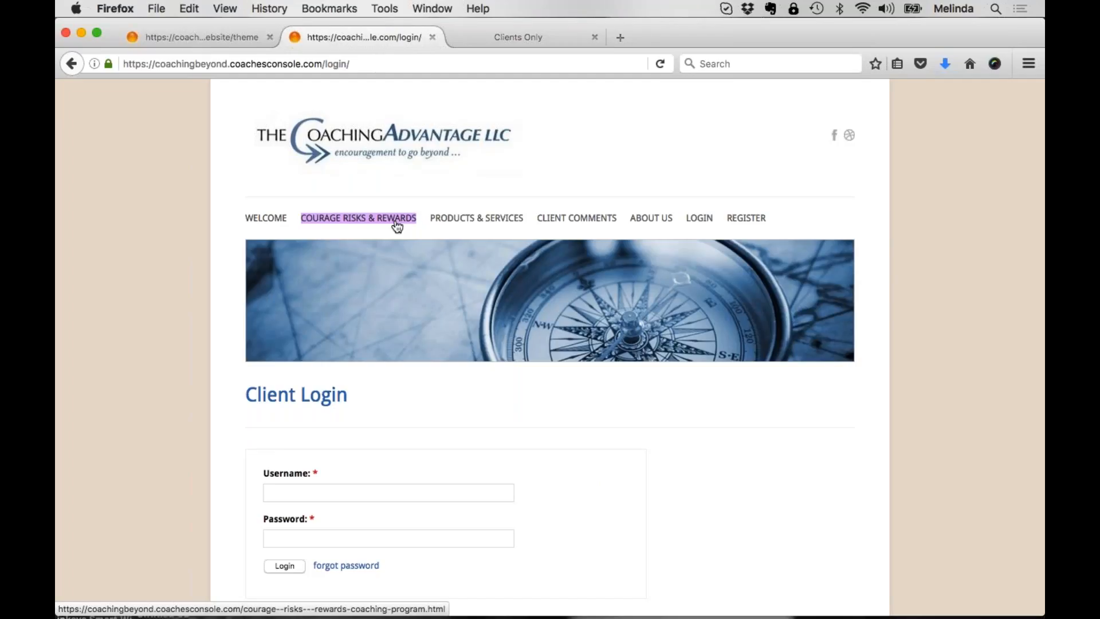
left_click(257, 220)
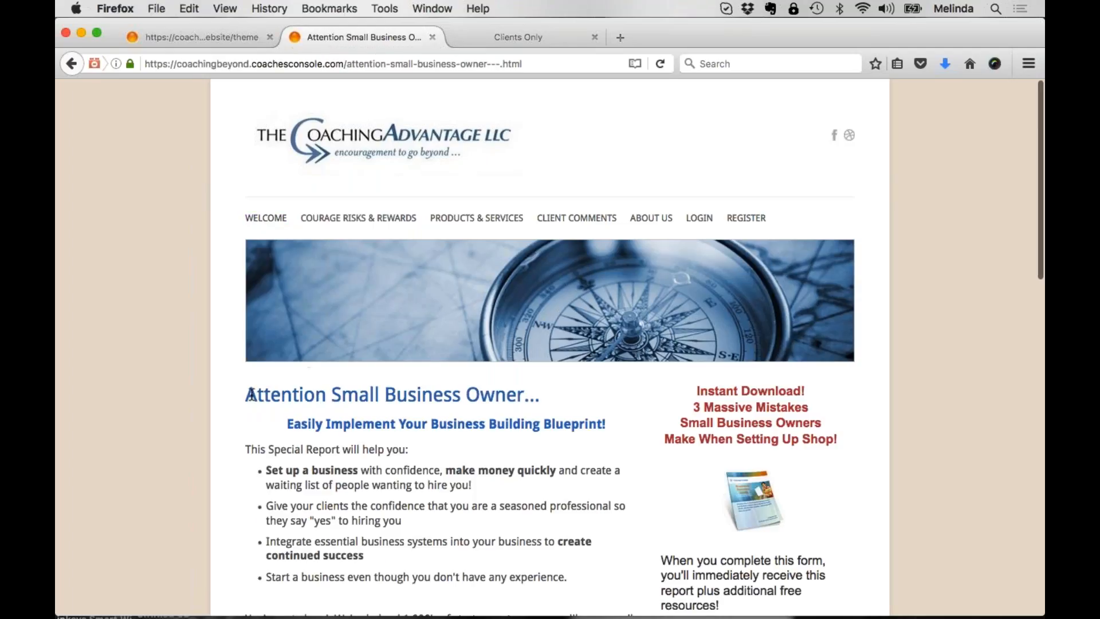
left_click_drag(252, 394, 576, 400)
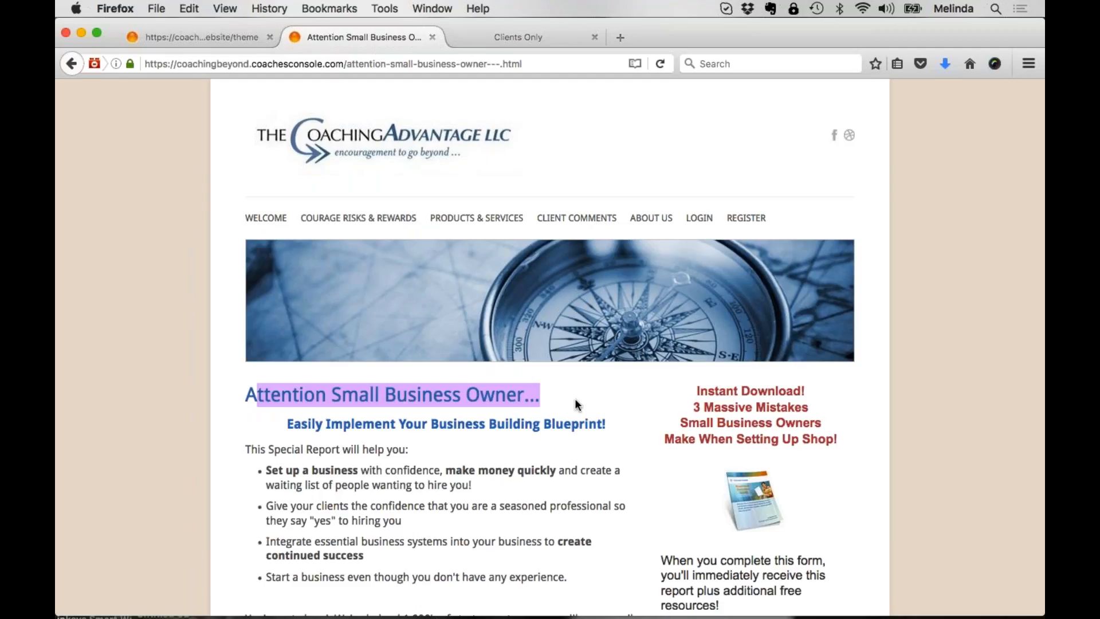
scroll(575, 405, "down", 5)
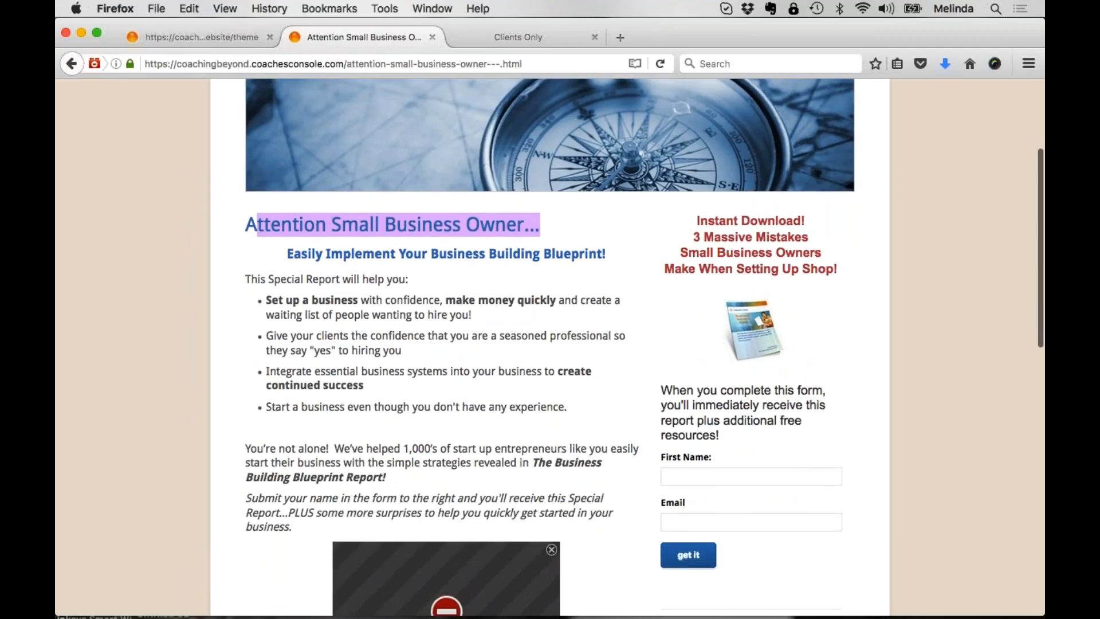
scroll(549, 344, "up", 5)
left_click(558, 399)
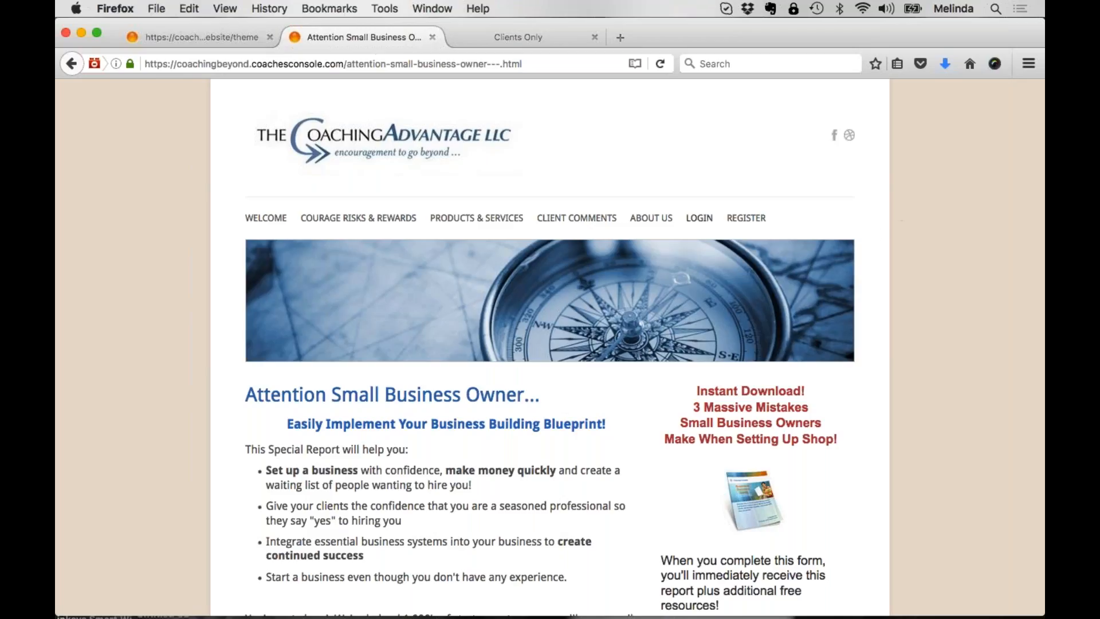
Step: Try to open the website's login page and go back to the Welcome page
left_click(704, 227)
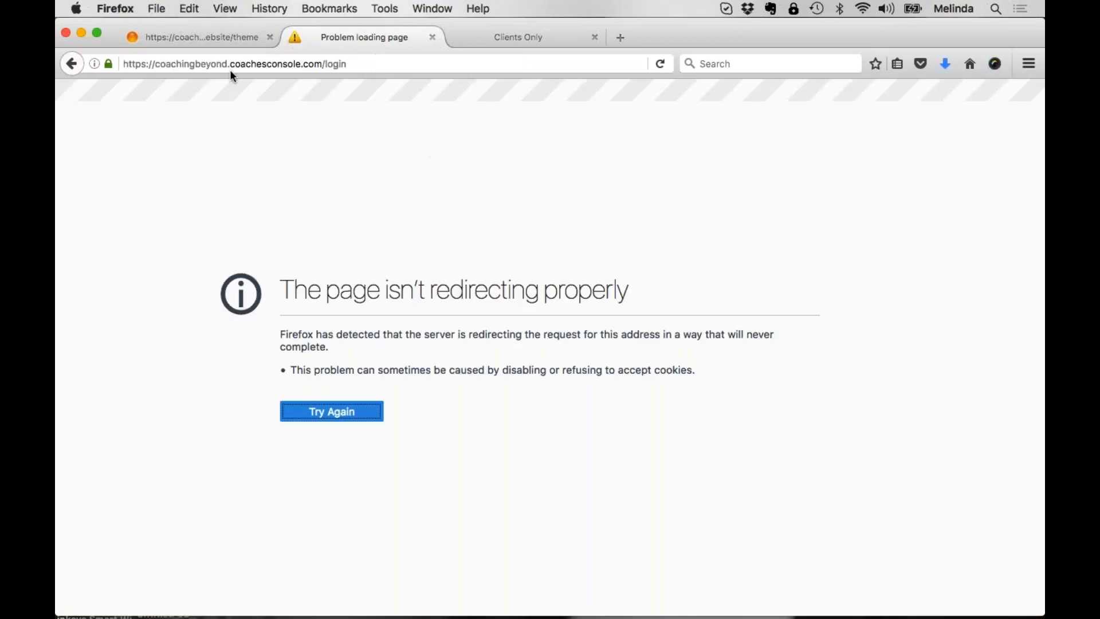
left_click(65, 65)
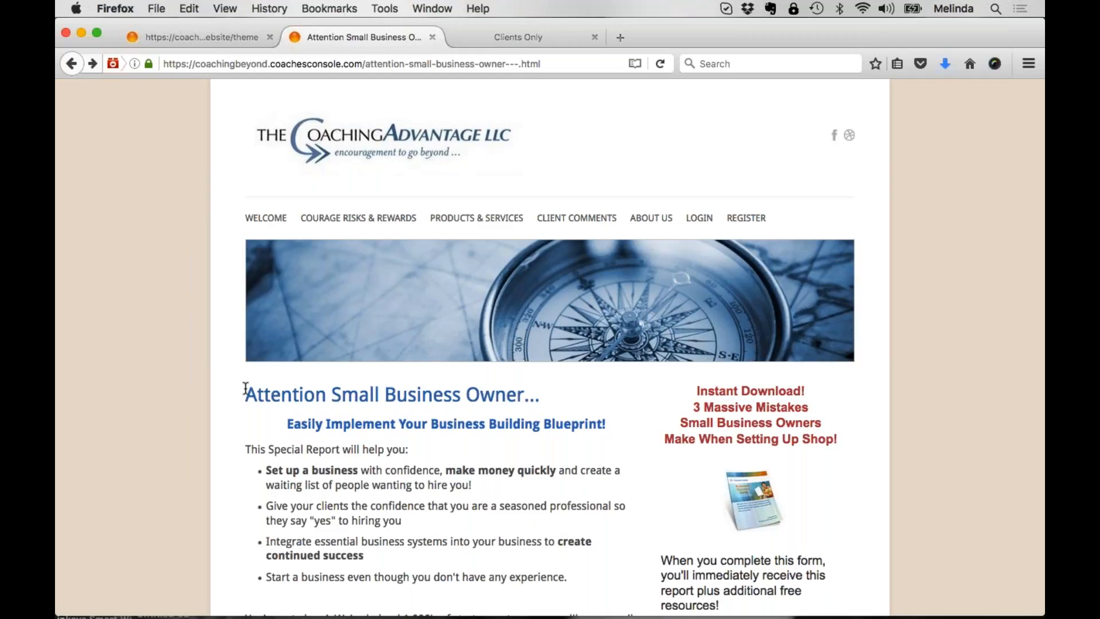
Step: Highlight the Welcome page's headline and introductory text and examine its report offer and opt-in form
left_click_drag(245, 390, 401, 521)
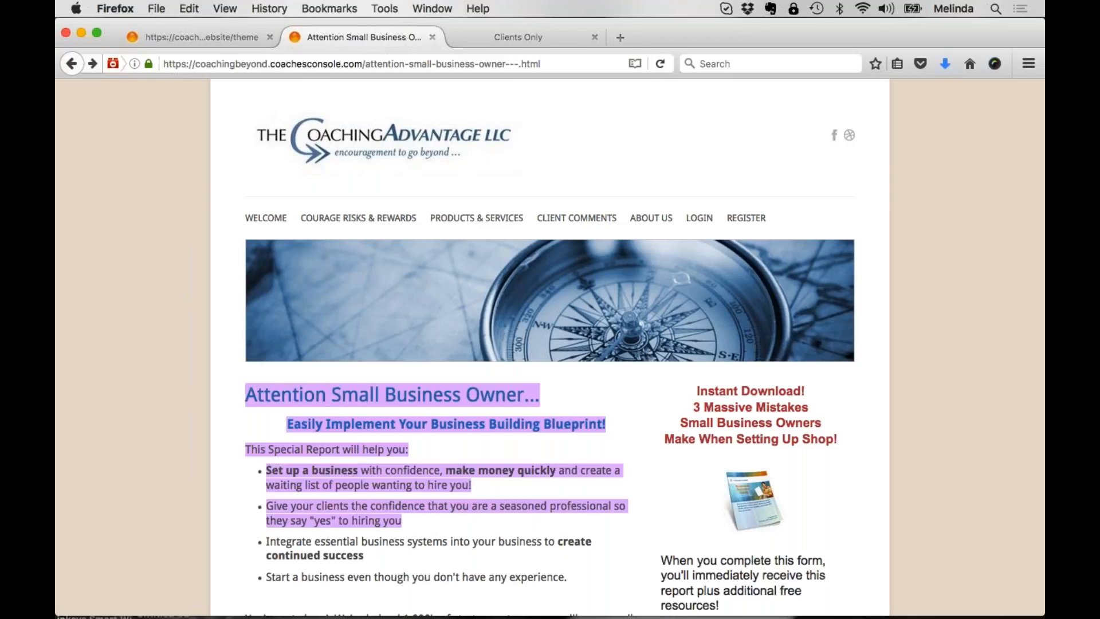
scroll(571, 535, "down", 5)
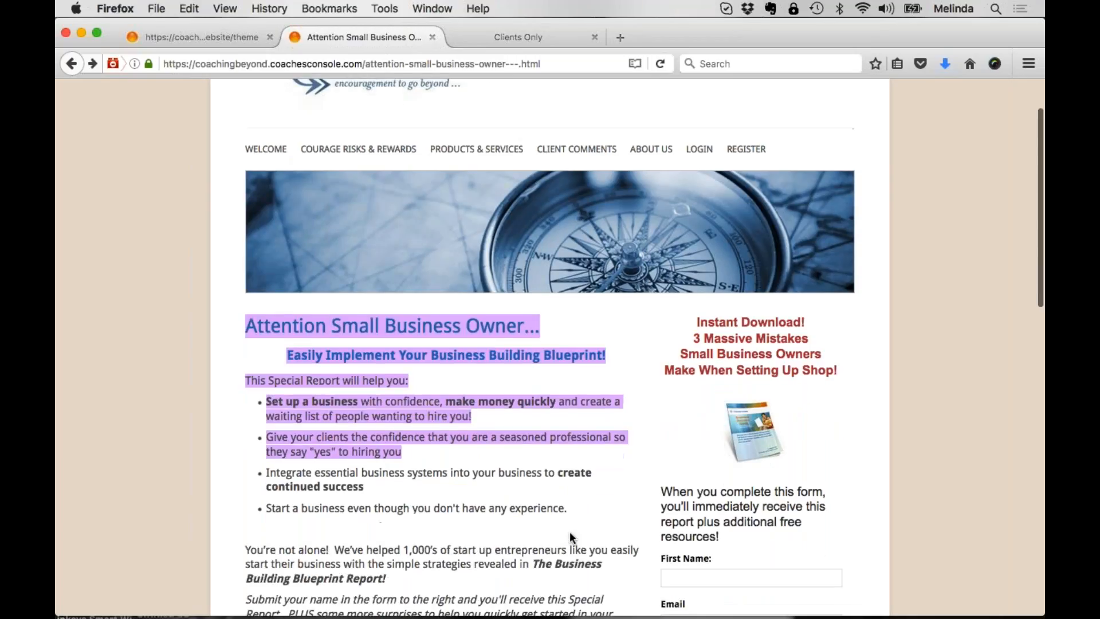
scroll(570, 534, "up", 5)
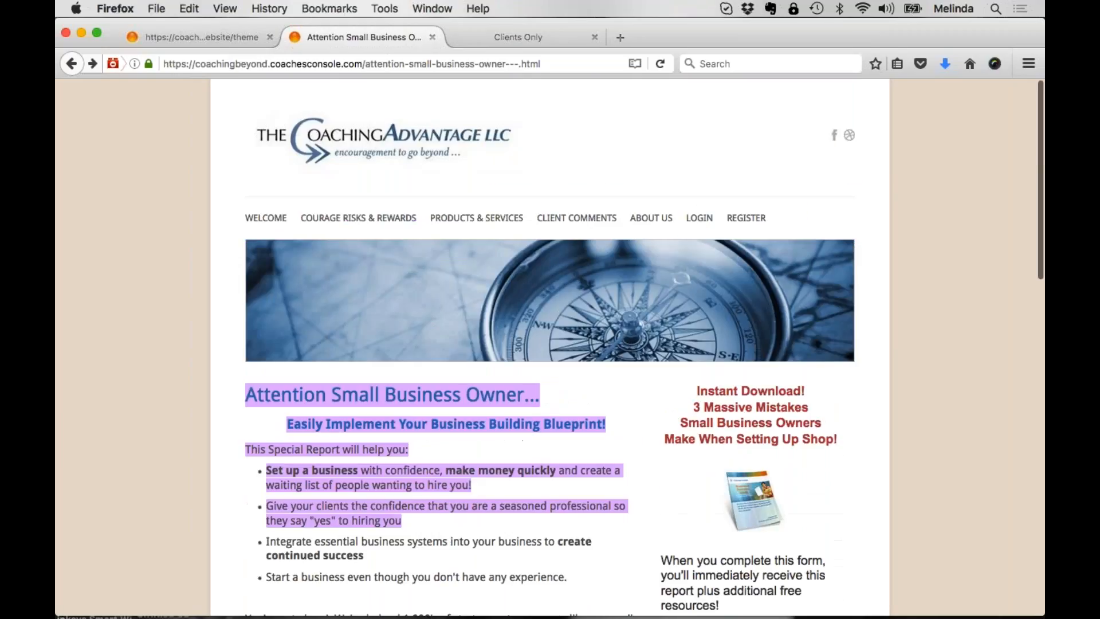
left_click(570, 534)
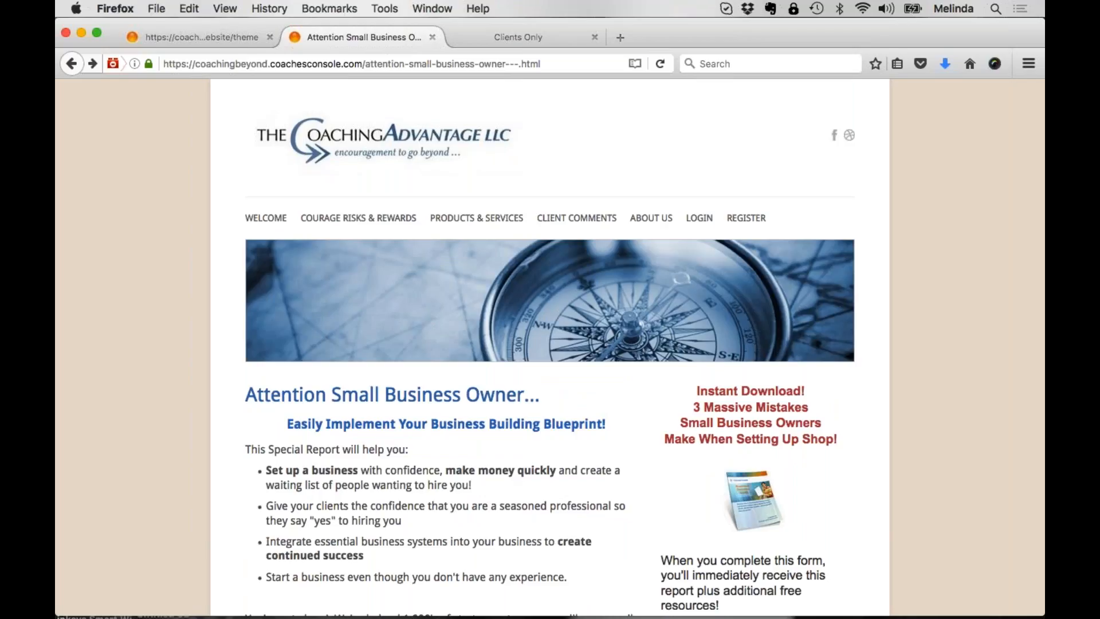
left_click_drag(247, 394, 538, 395)
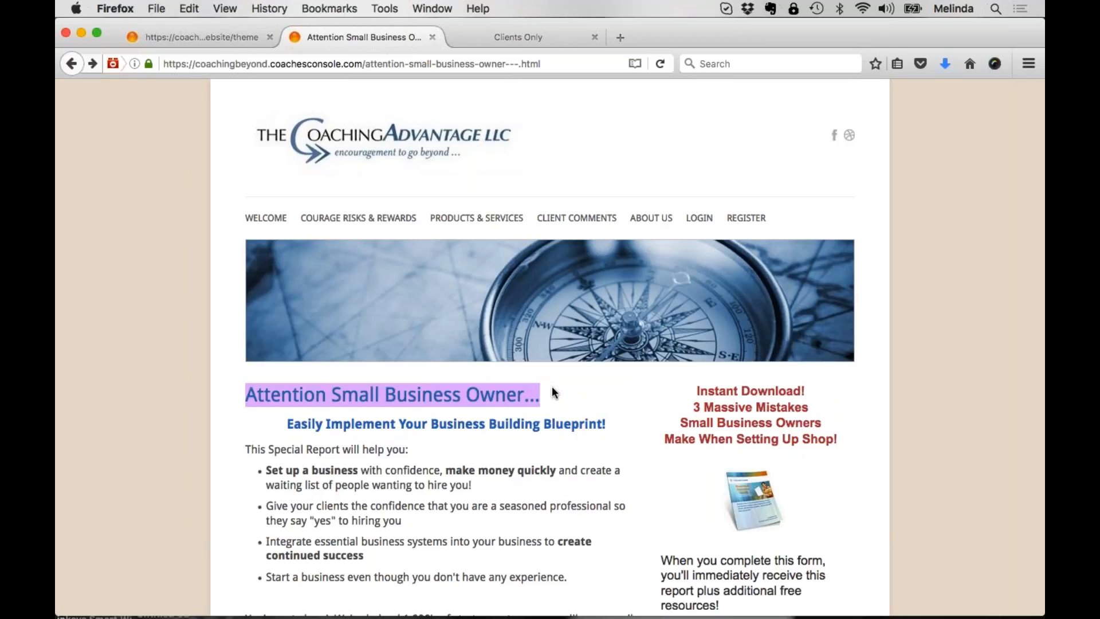
left_click_drag(247, 394, 561, 399)
scroll(559, 405, "down", 3)
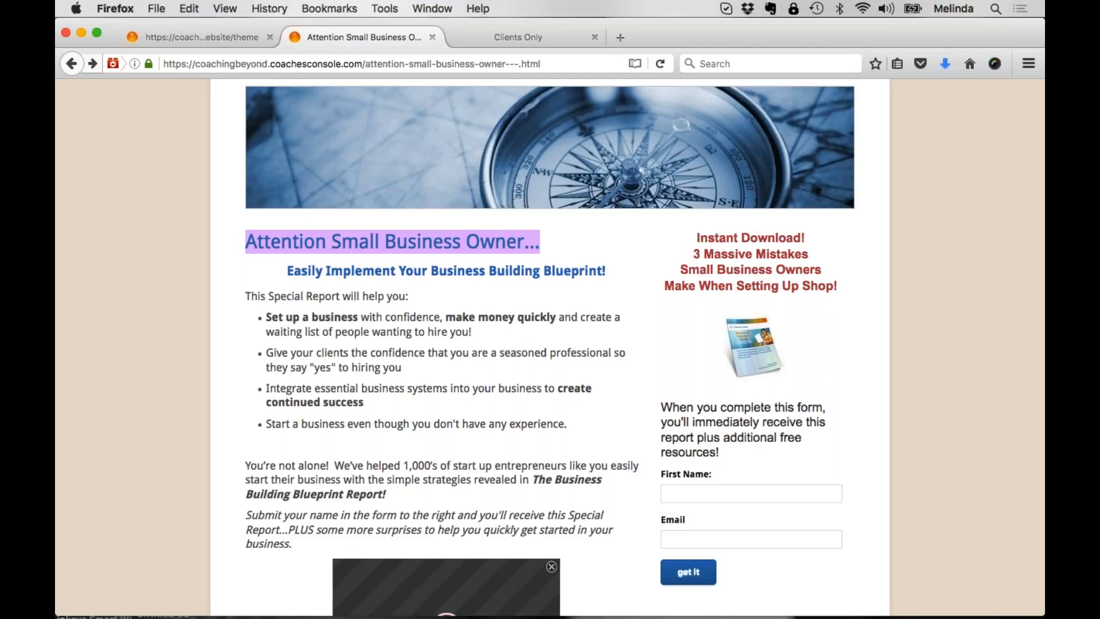
left_click(550, 242)
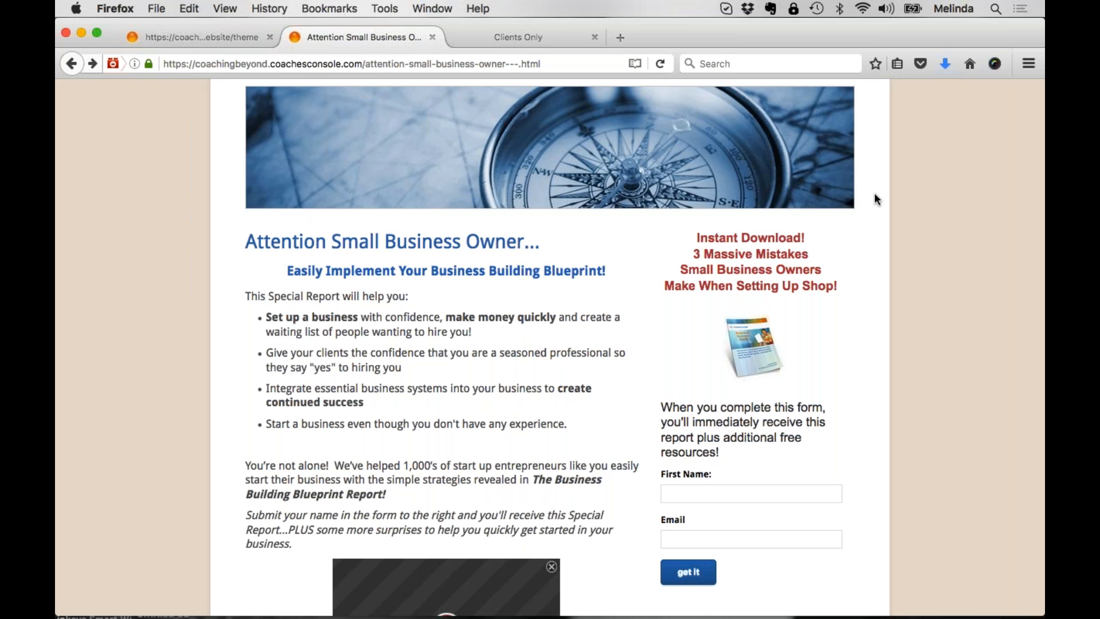
scroll(700, 204, "up", 5)
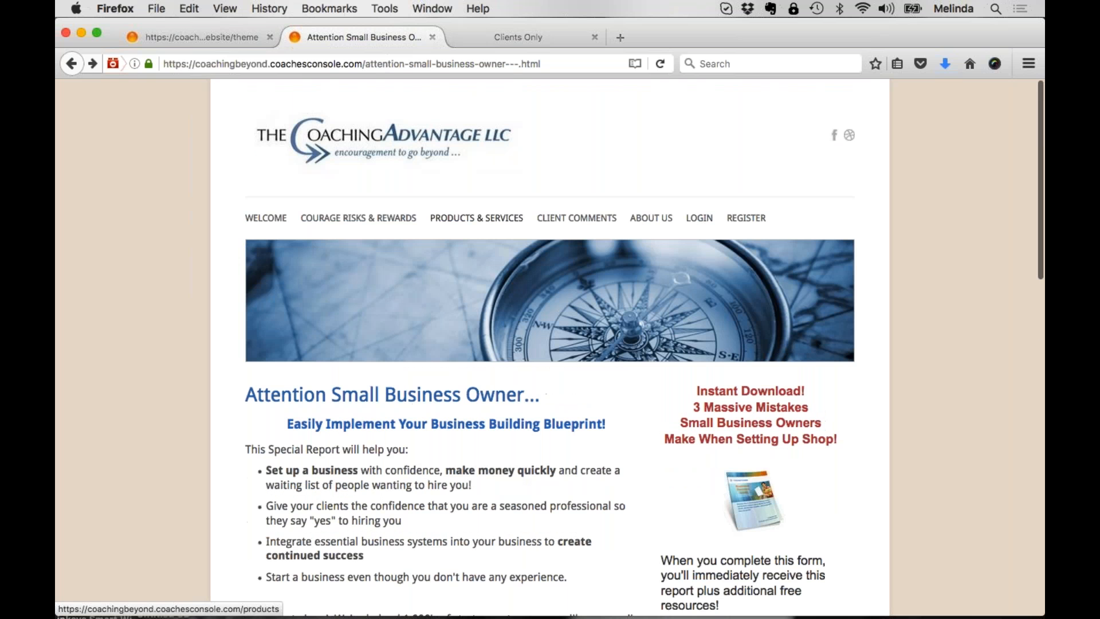
Step: Look through the account's website pages and open the "Attention Small Business Owner..." Welcome page for editing
left_click(234, 38)
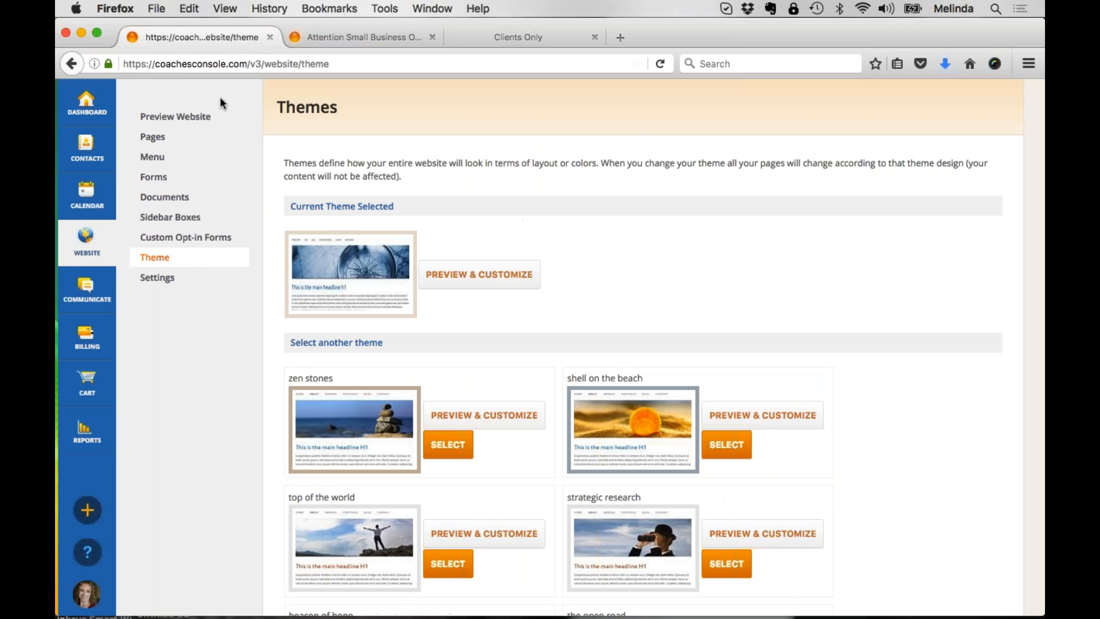
left_click(163, 138)
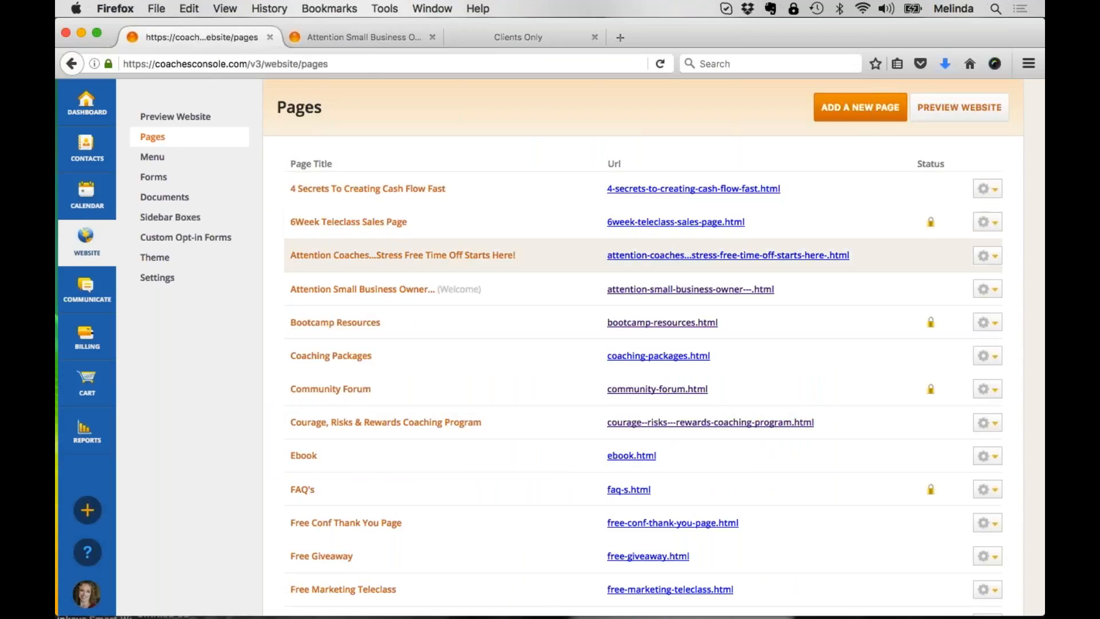
scroll(421, 311, "down", 10)
scroll(422, 318, "down", 6)
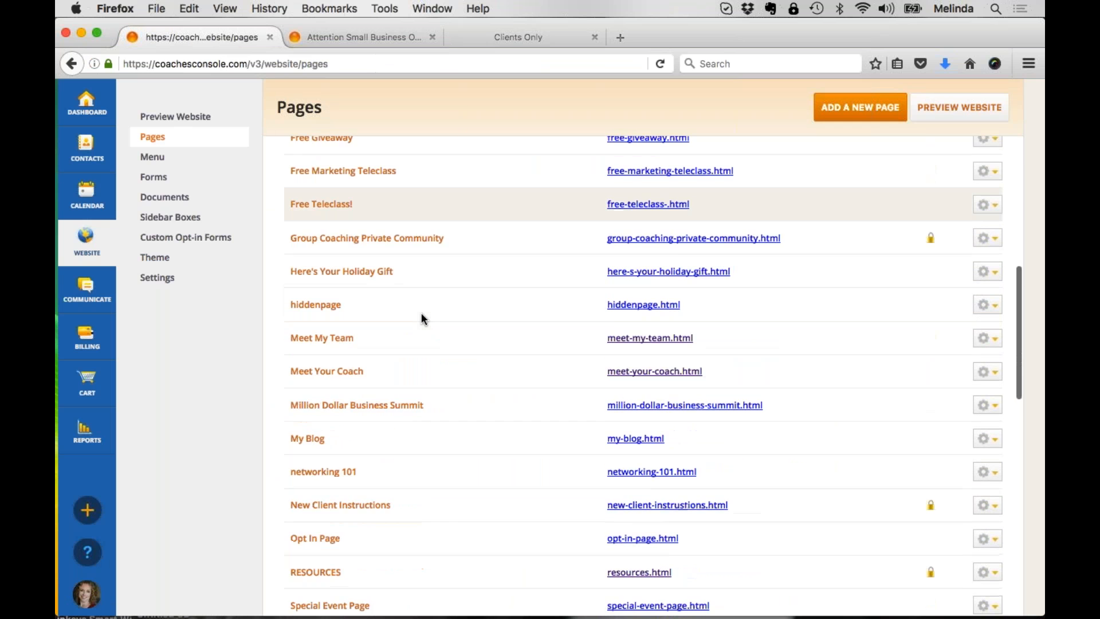
scroll(422, 318, "down", 5)
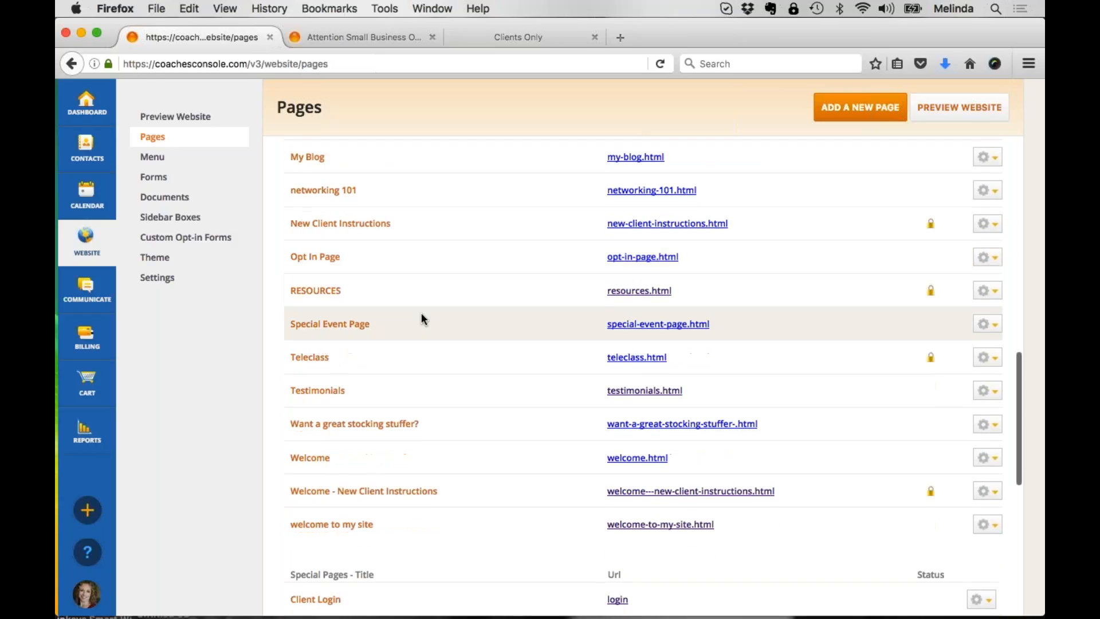
scroll(421, 318, "up", 20)
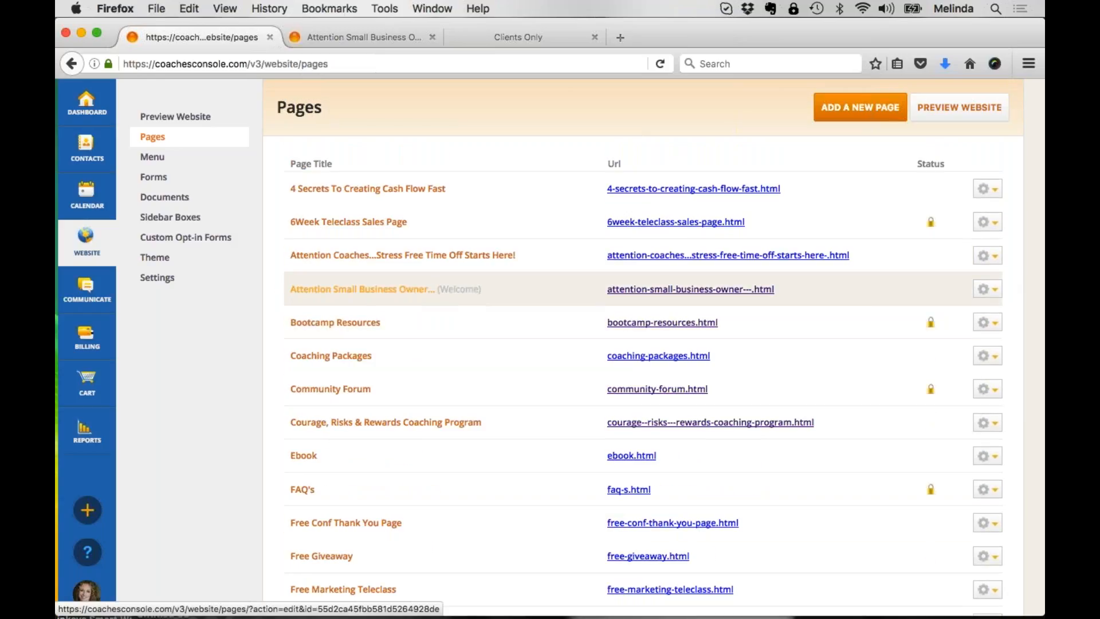
left_click(362, 288)
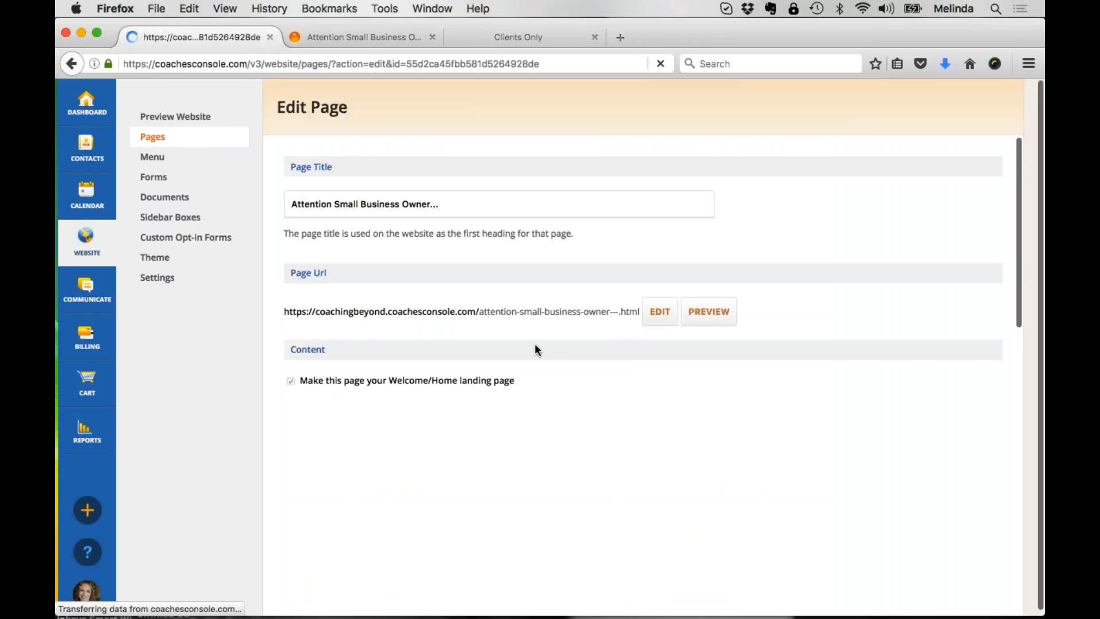
Step: Highlight the page title and the body text from the "Easily Implement Your Business Building Blueprint!" heading down to the paragraph above the video
triple_click(455, 200)
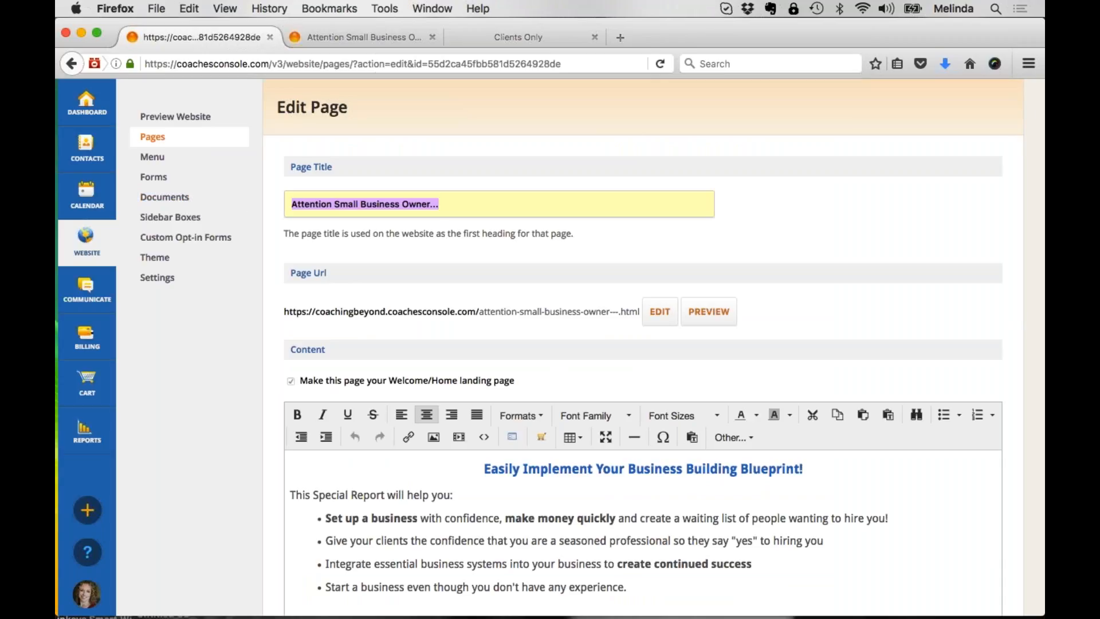
left_click(498, 227)
scroll(498, 227, "down", 5)
left_click_drag(485, 218, 555, 440)
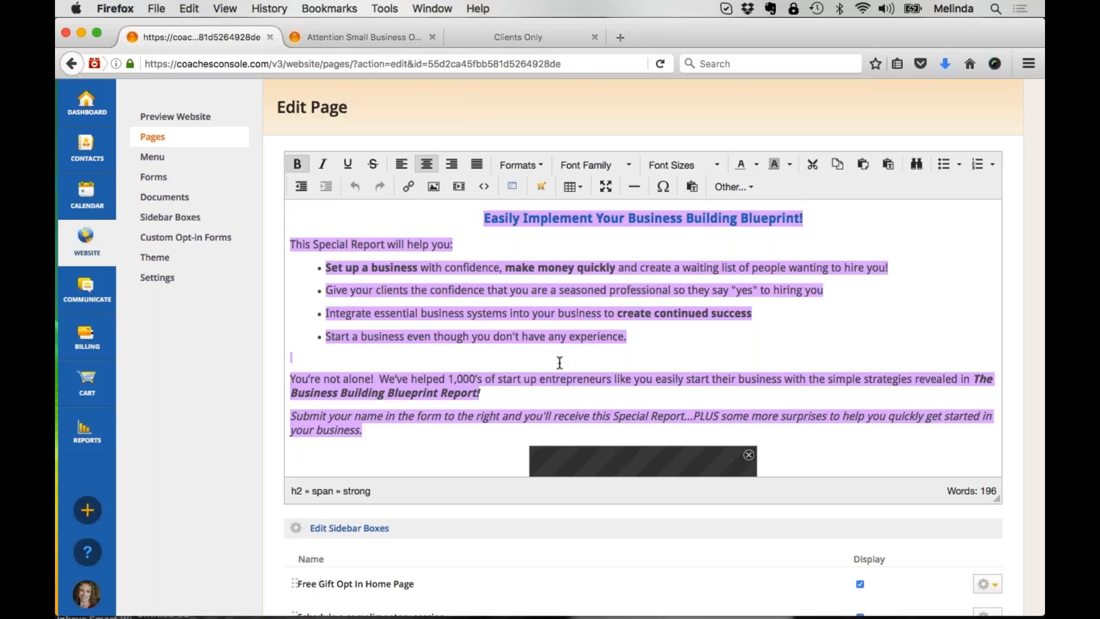
Step: Point out the Welcome page's title field and go back to the list of website pages
scroll(562, 340, "up", 5)
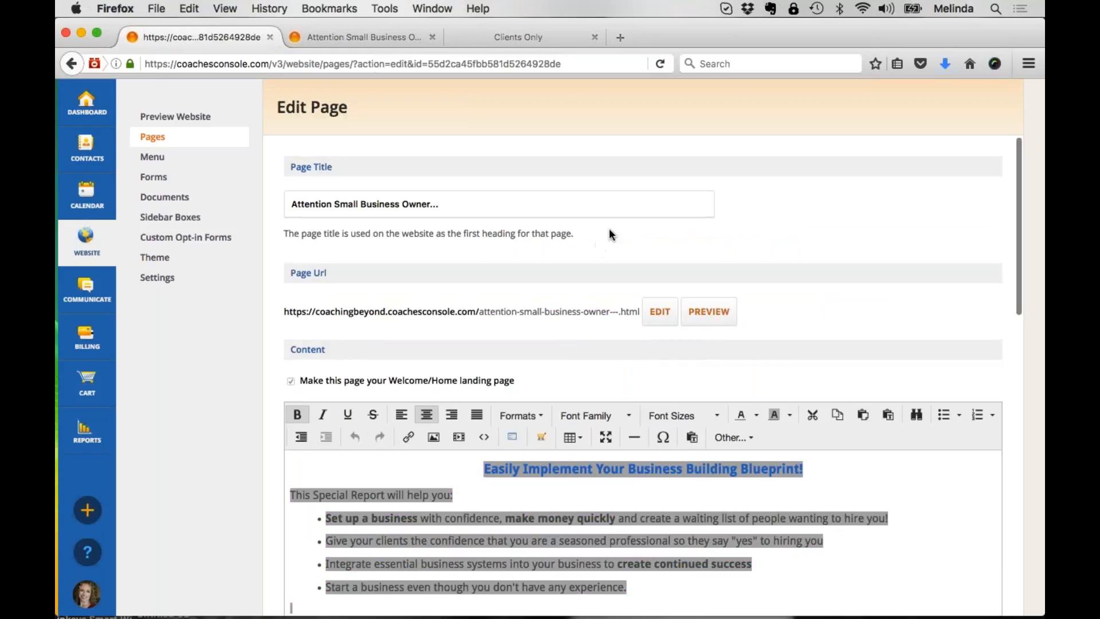
left_click(488, 205)
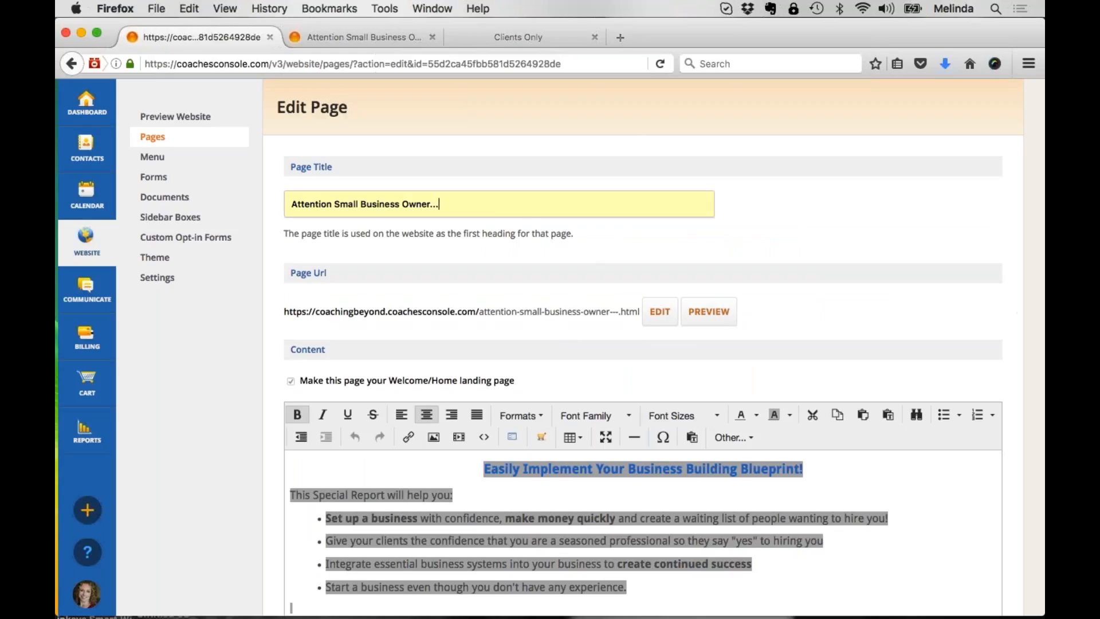
left_click(154, 138)
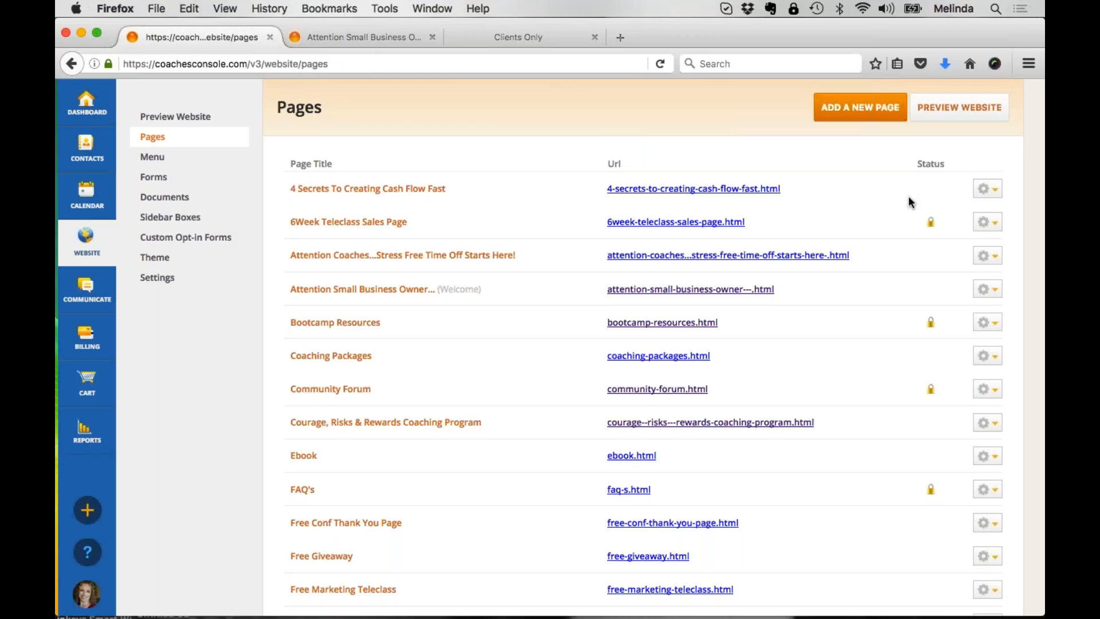
Step: Check the live Welcome page, and open the 6Week Teleclass Sales Page for editing to highlight its private-page option and Permissions heading
left_click(377, 35)
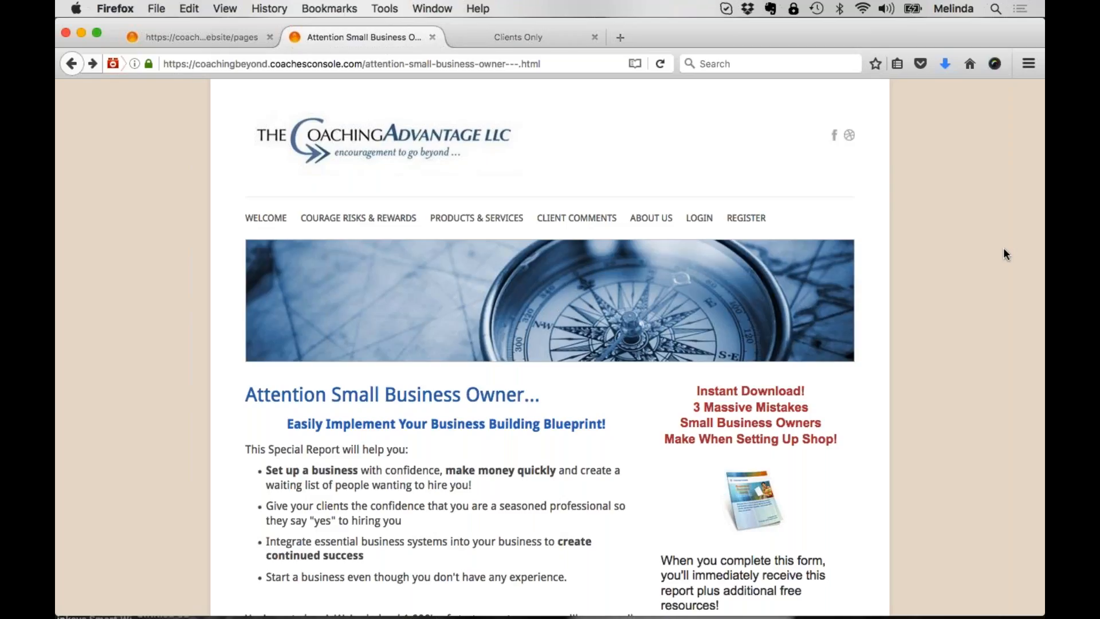
left_click(223, 38)
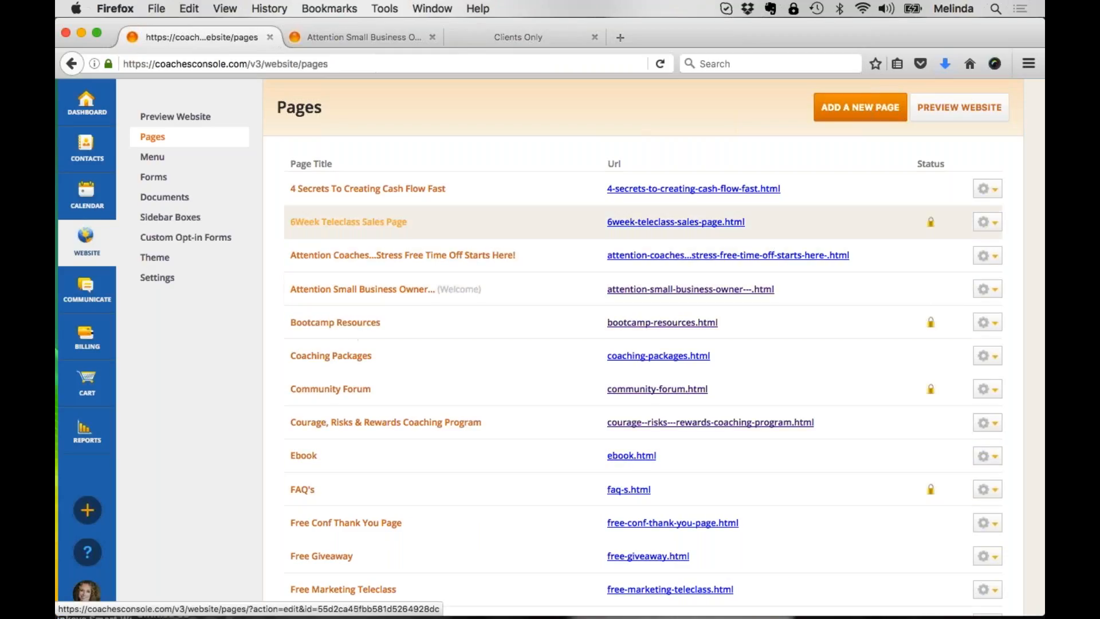
left_click(363, 227)
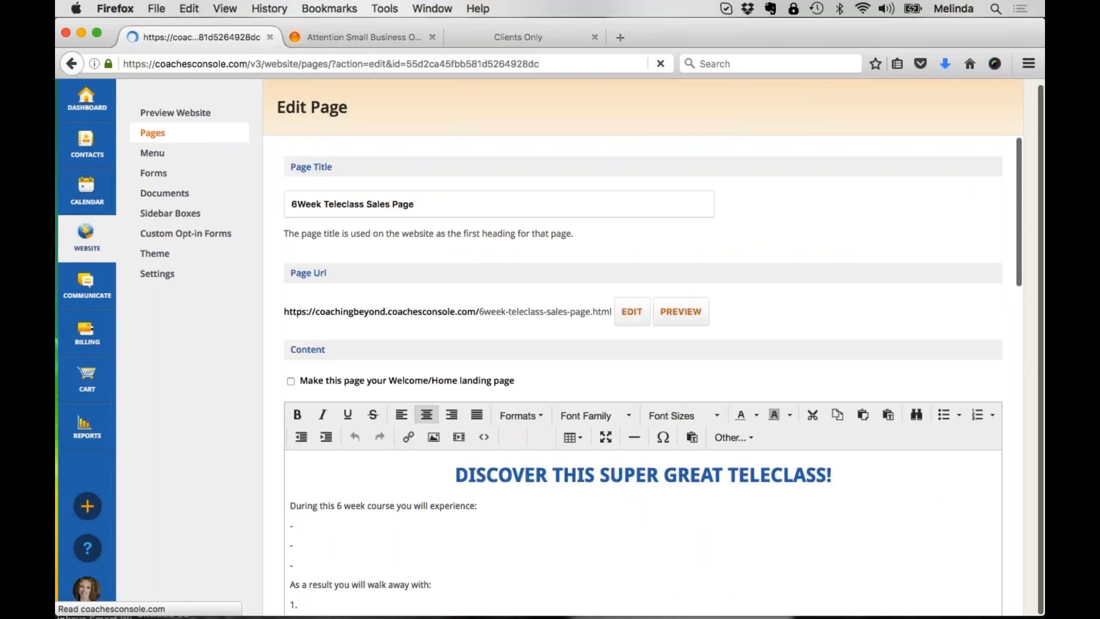
scroll(641, 344, "down", 15)
scroll(653, 377, "down", 5)
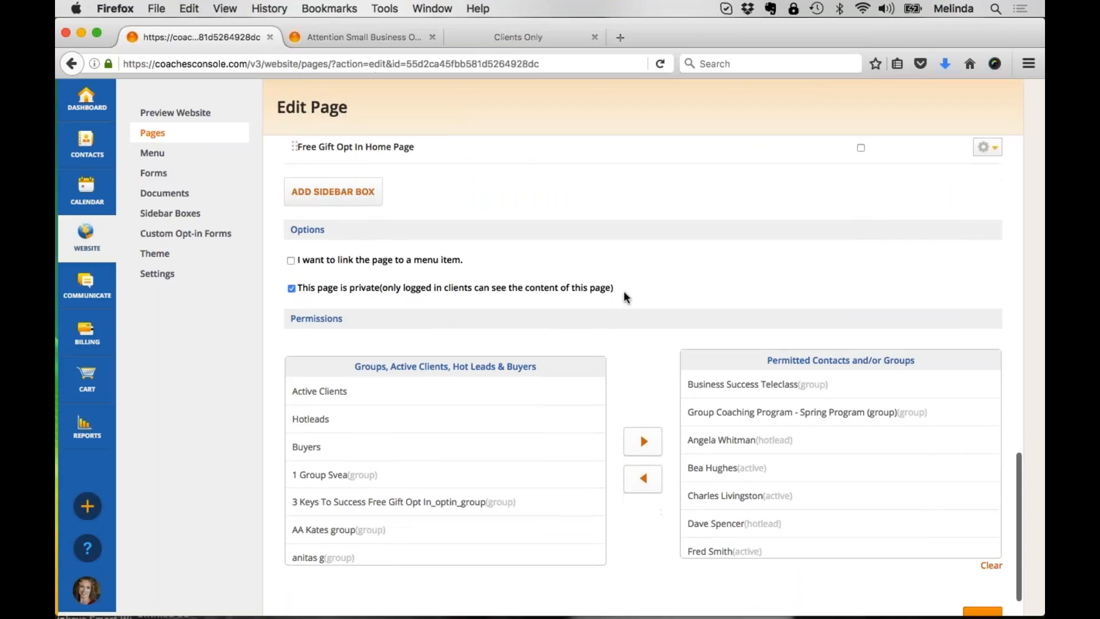
left_click_drag(623, 290, 370, 275)
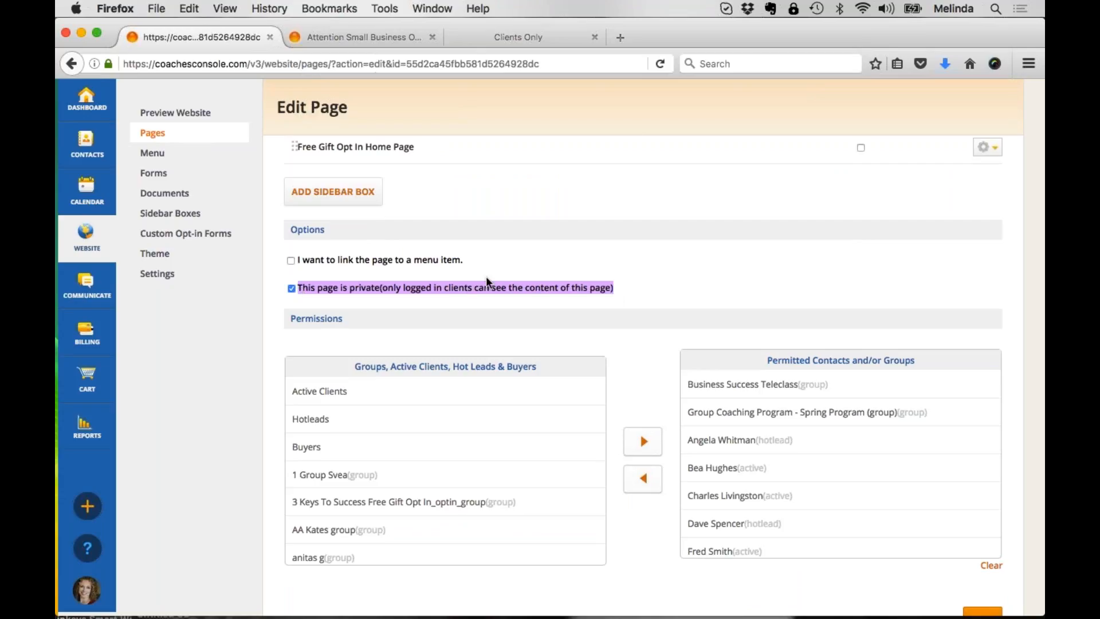
left_click_drag(343, 318, 290, 319)
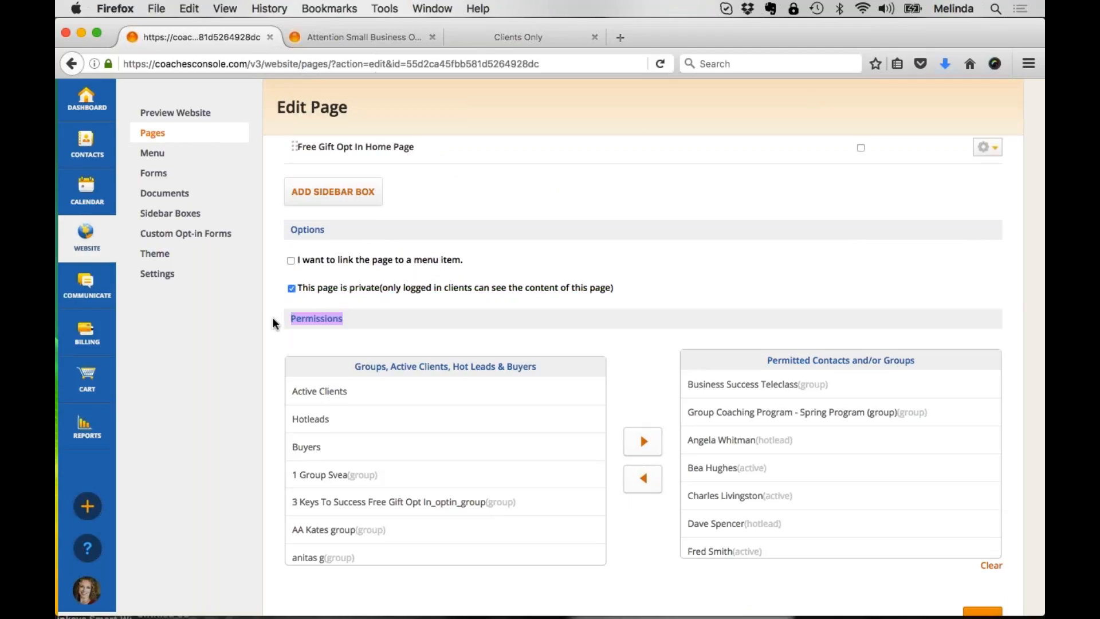
Step: Add Active Clients to the page's permitted contacts and groups and select that new entry
scroll(273, 318, "down", 2)
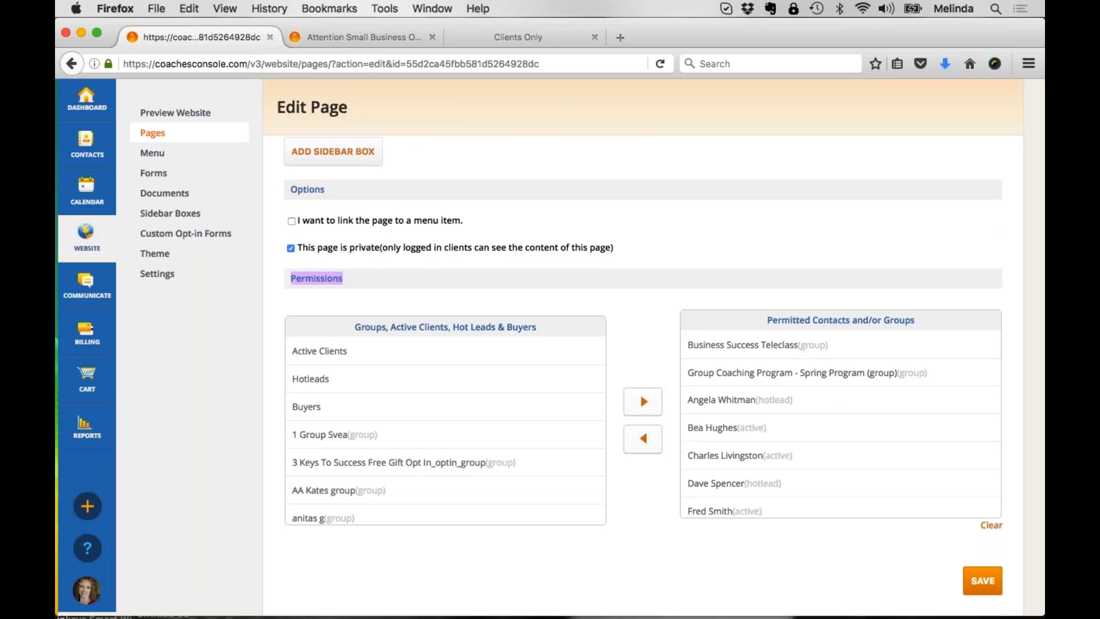
left_click(319, 351)
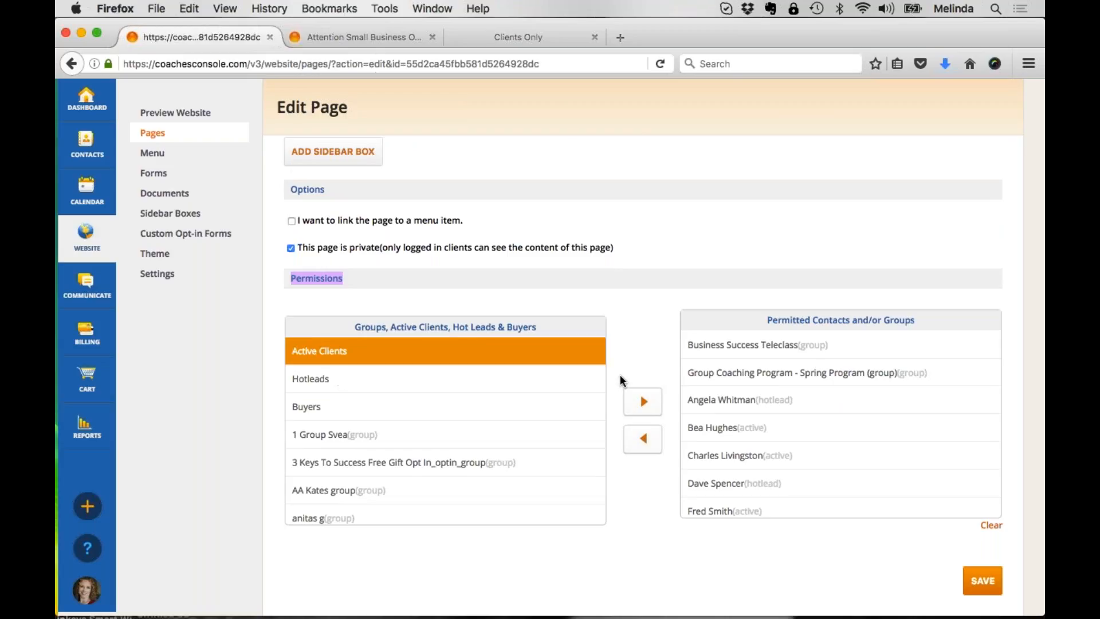
scroll(643, 452, "up", 2)
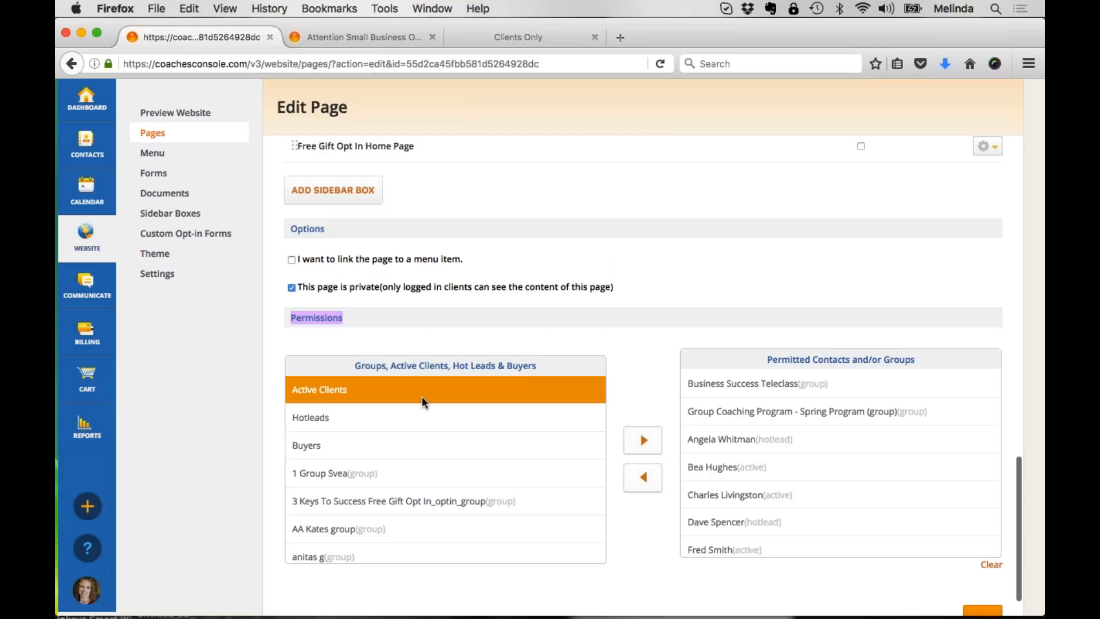
left_click(642, 440)
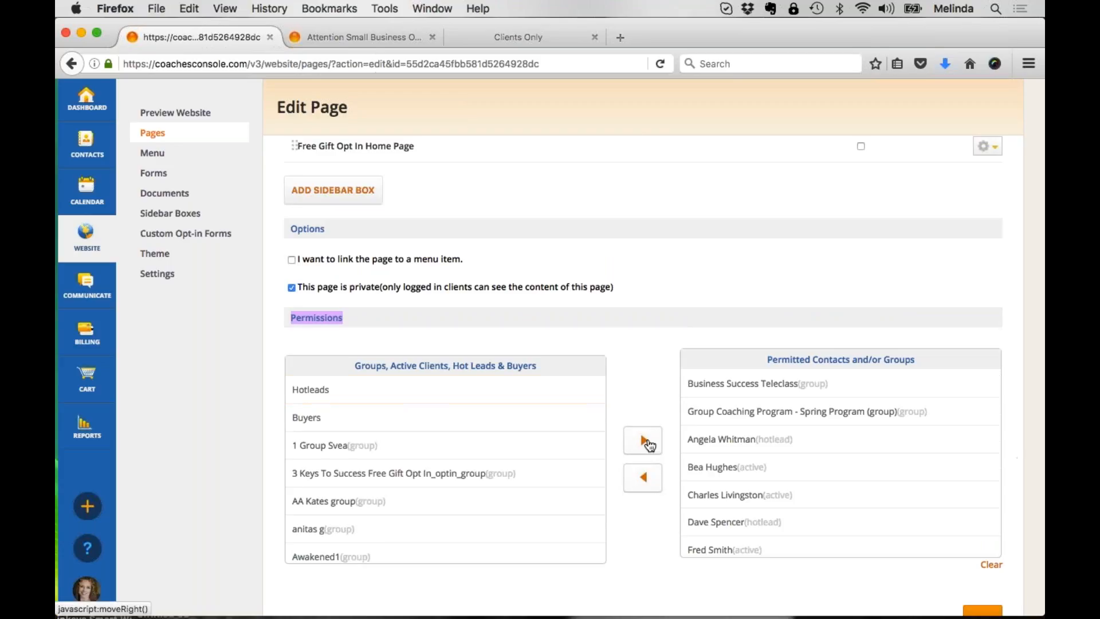
scroll(748, 440, "up", 5)
scroll(748, 440, "down", 6)
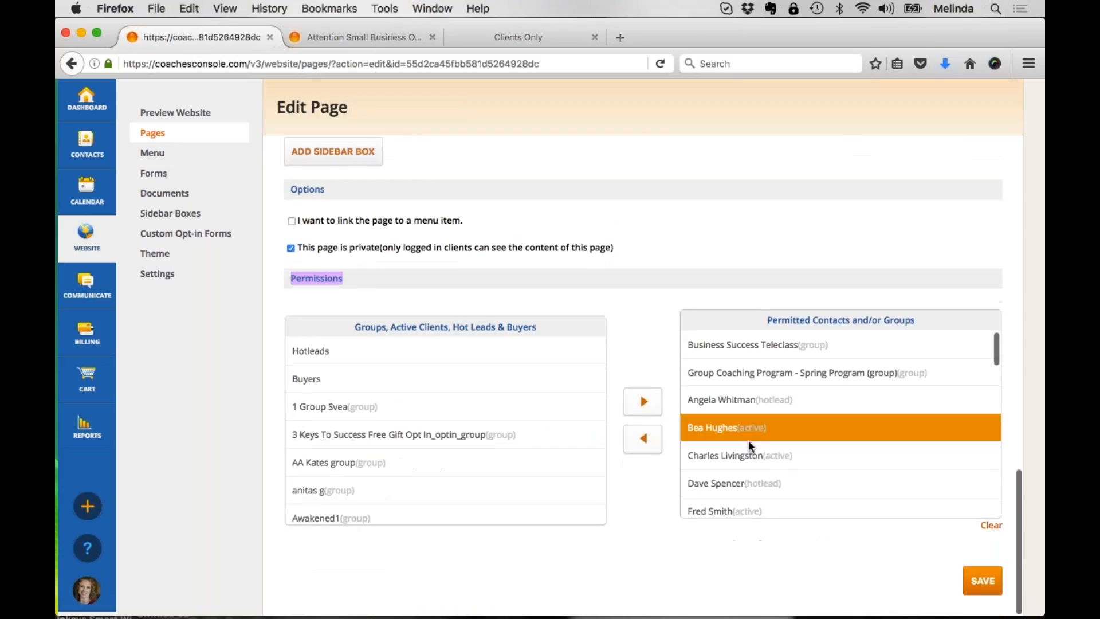
scroll(748, 440, "down", 15)
left_click(798, 502)
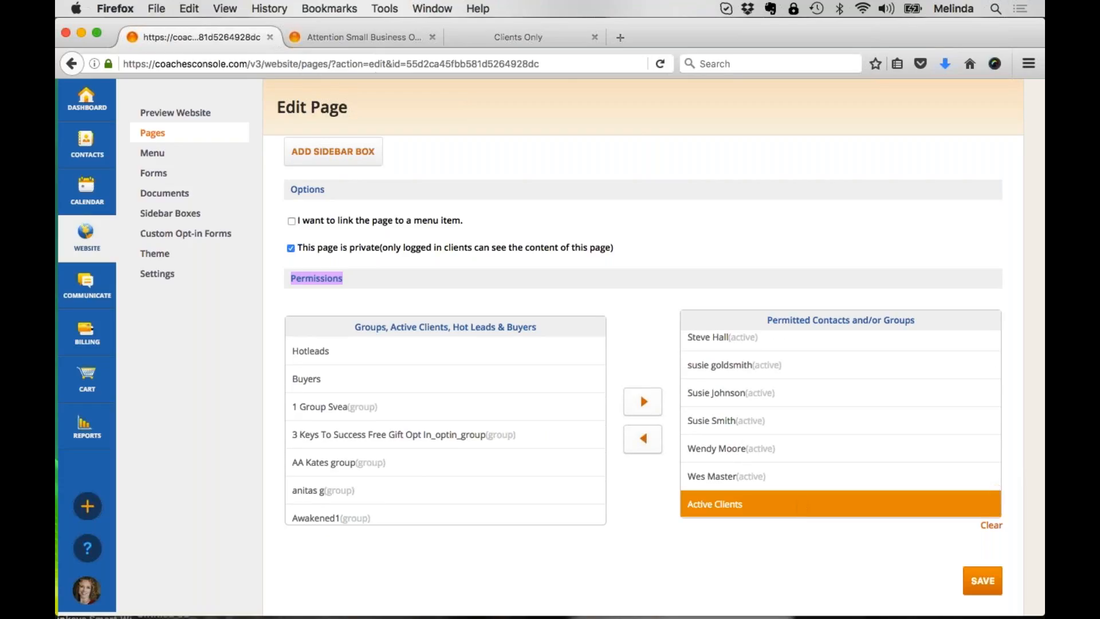
Step: Leave the 6Week Teleclass Sales Page without saving the permission change and return to the page list
left_click(626, 340)
scroll(627, 340, "up", 15)
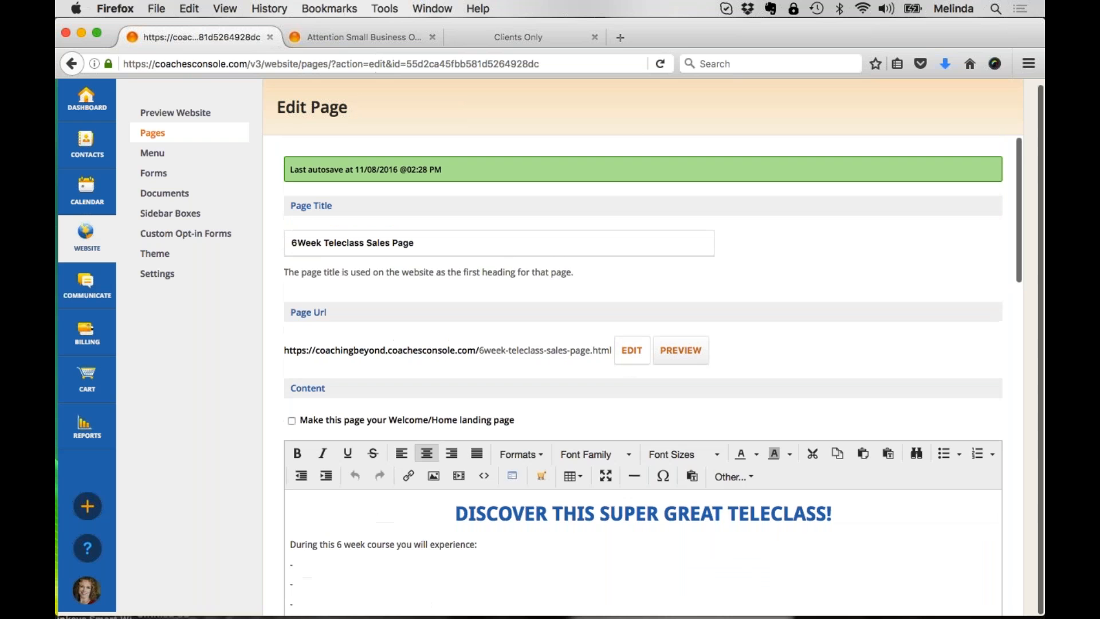
left_click(152, 136)
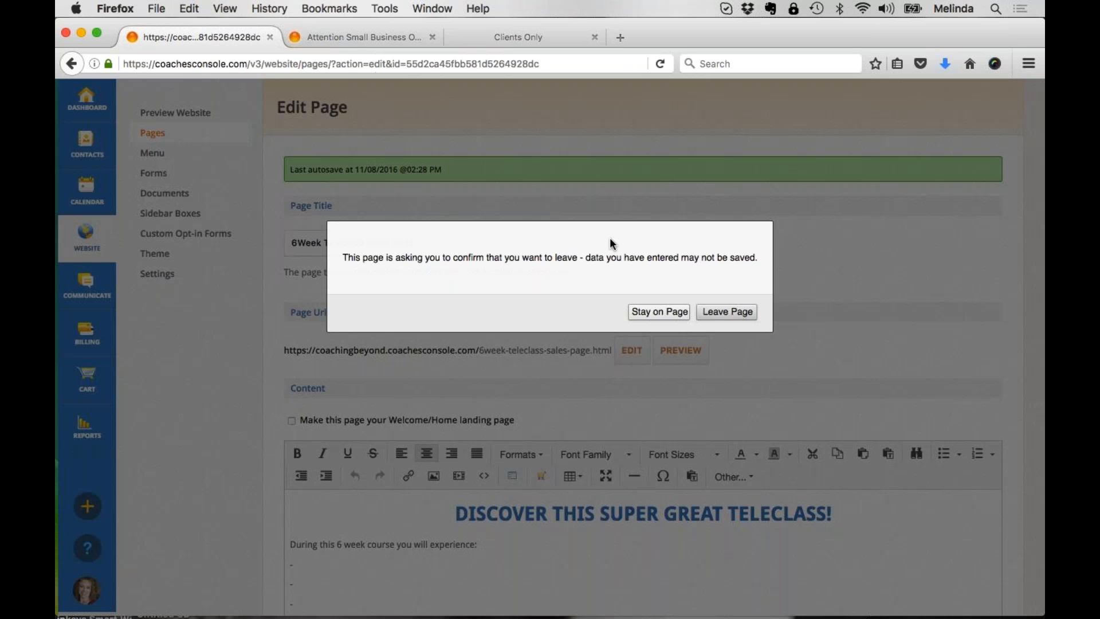
left_click(727, 311)
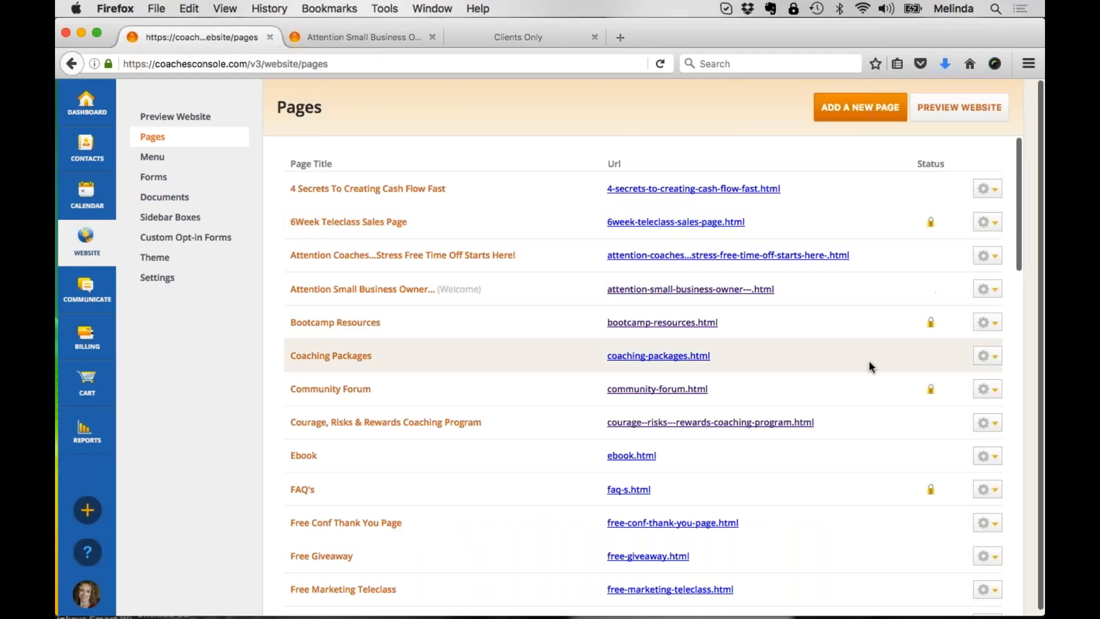
Step: Look through the page list down to the Special Pages and highlight the Products & Services title
scroll(833, 388, "down", 3)
scroll(833, 388, "down", 8)
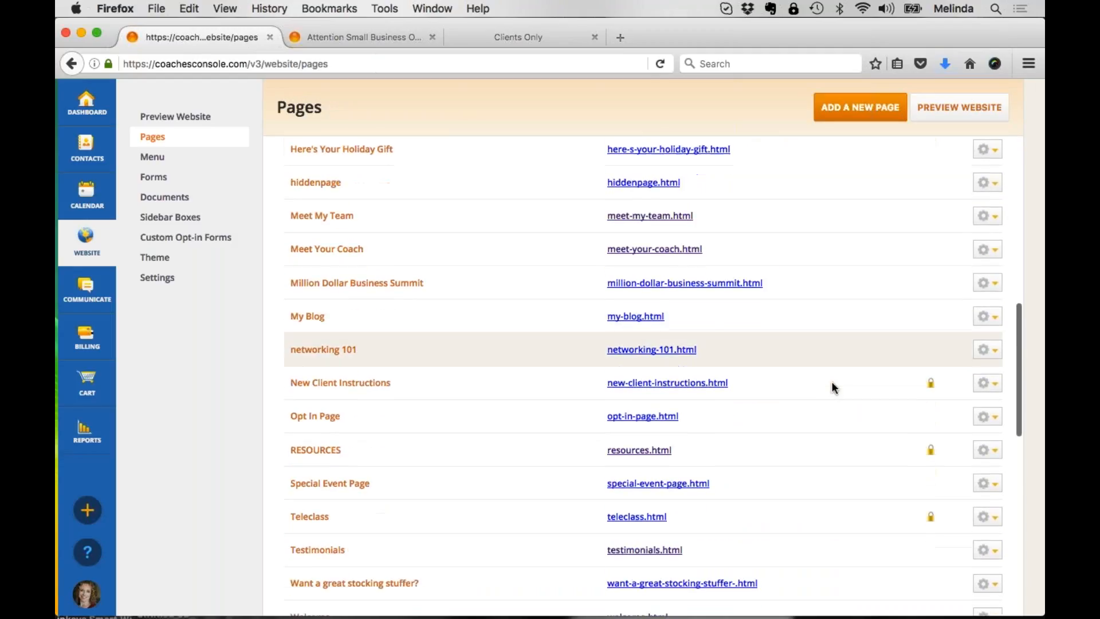
scroll(831, 383, "down", 3)
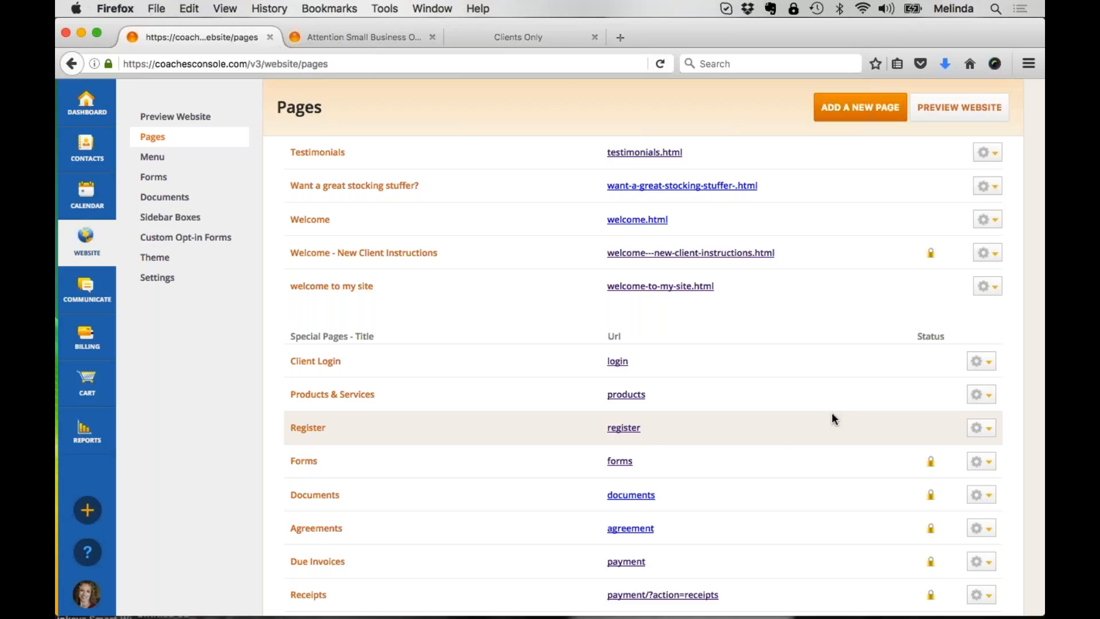
left_click_drag(381, 397, 291, 396)
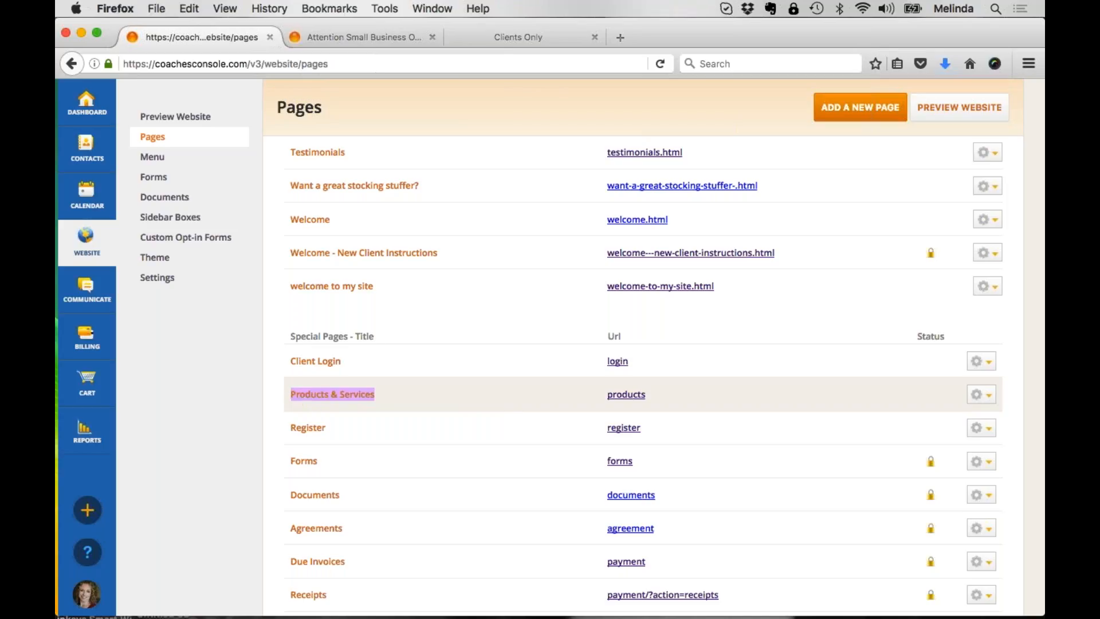
Step: Open the Products & Services page on the live website and look through its offerings
left_click(399, 41)
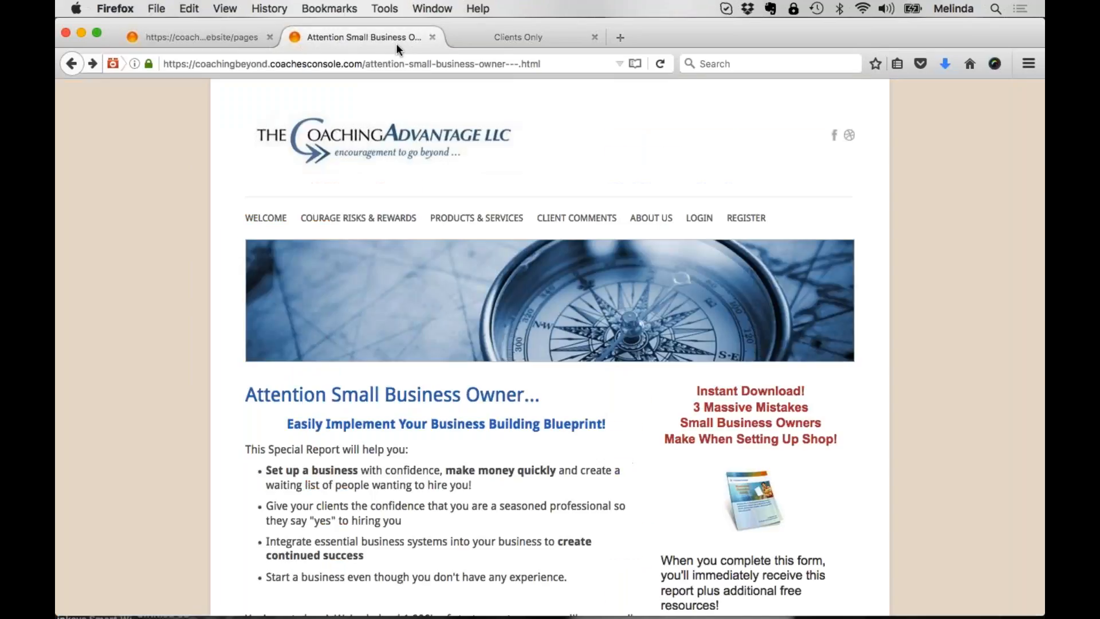
left_click(472, 220)
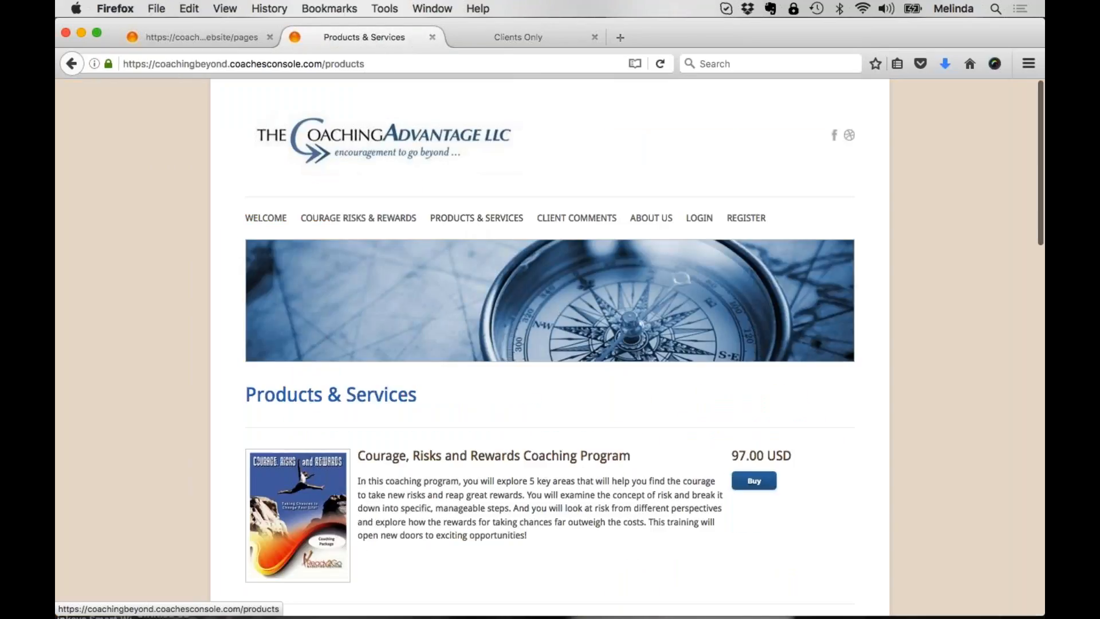
scroll(550, 347, "down", 5)
scroll(550, 347, "up", 5)
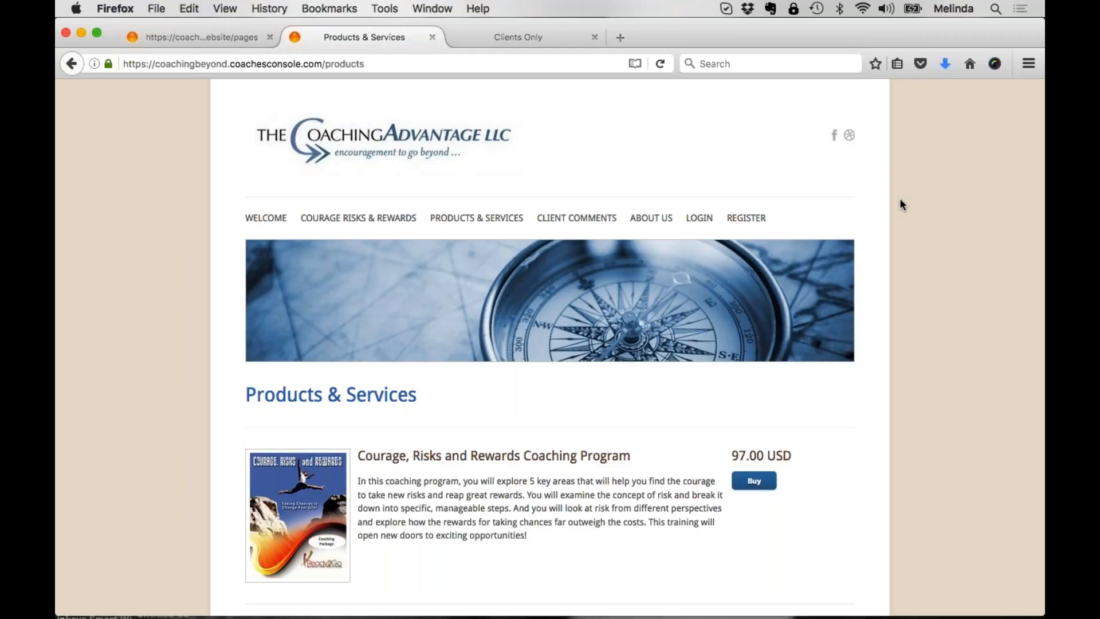
Step: Return to the account's page list and reopen the 6Week Teleclass Sales Page for editing
left_click(235, 32)
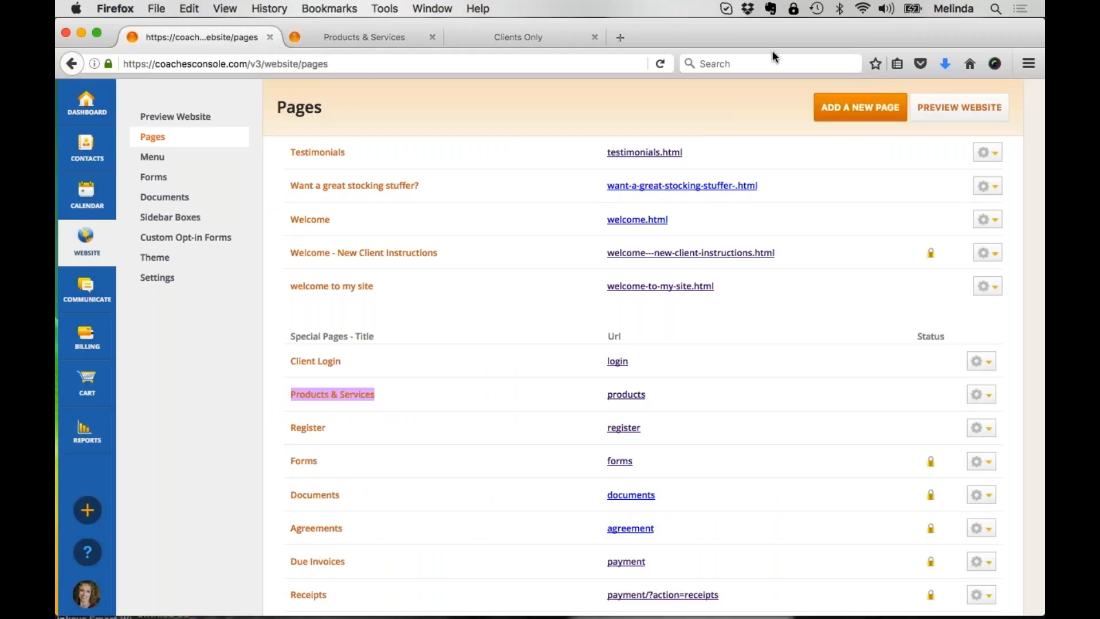
scroll(773, 243, "up", 3)
scroll(771, 242, "down", 3)
scroll(771, 246, "up", 6)
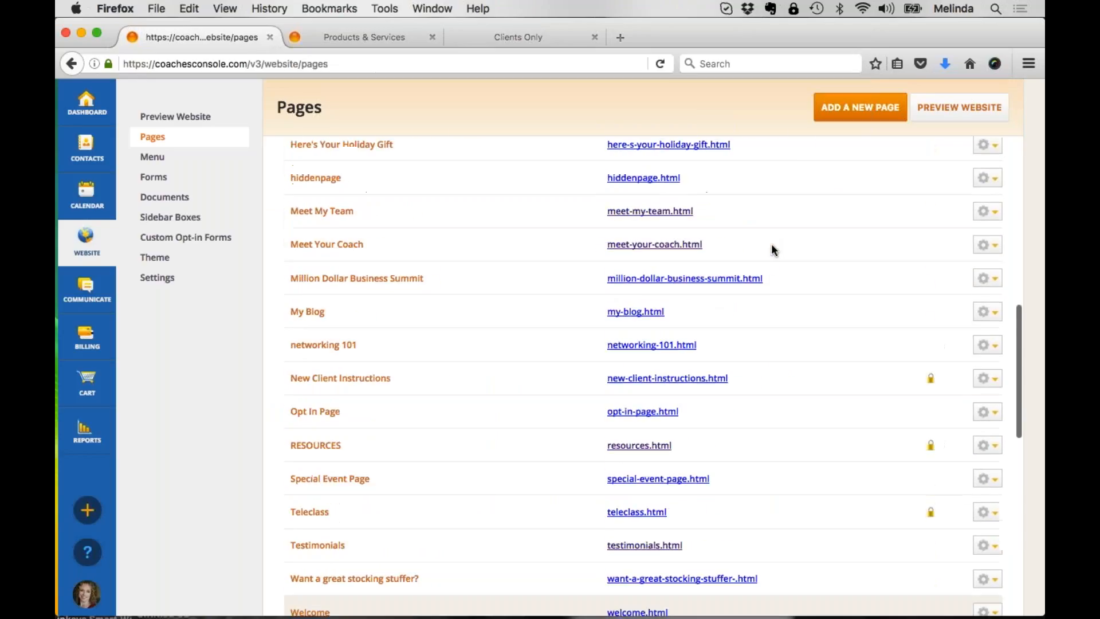
scroll(773, 250, "up", 10)
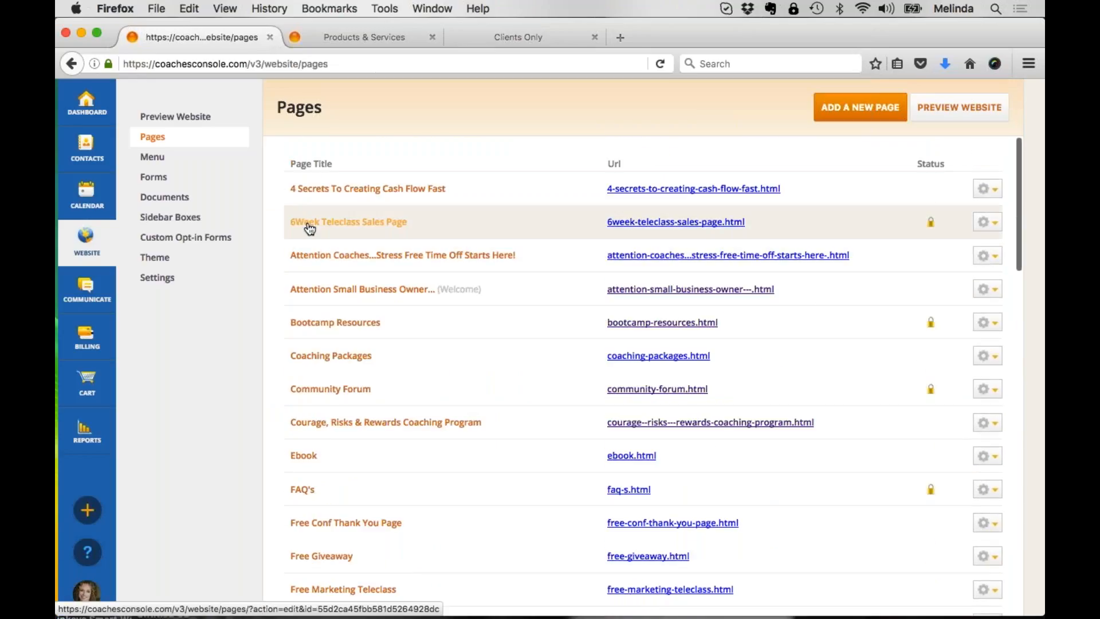
left_click(309, 229)
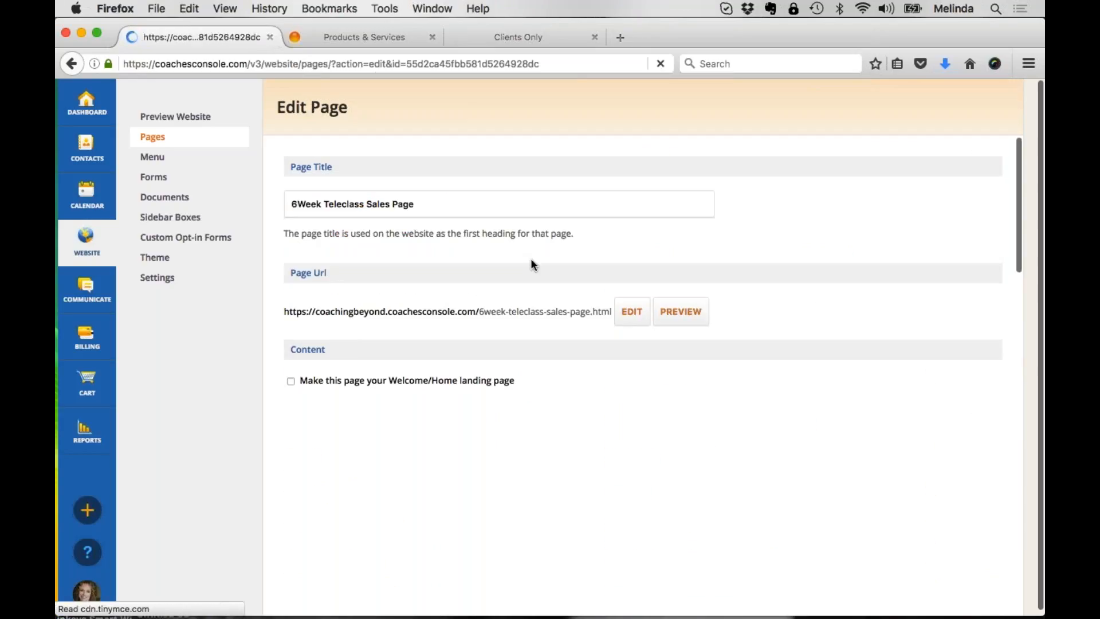
Step: Highlight the Options heading and turn off the setting that makes the page private to logged-in clients
scroll(530, 264, "down", 15)
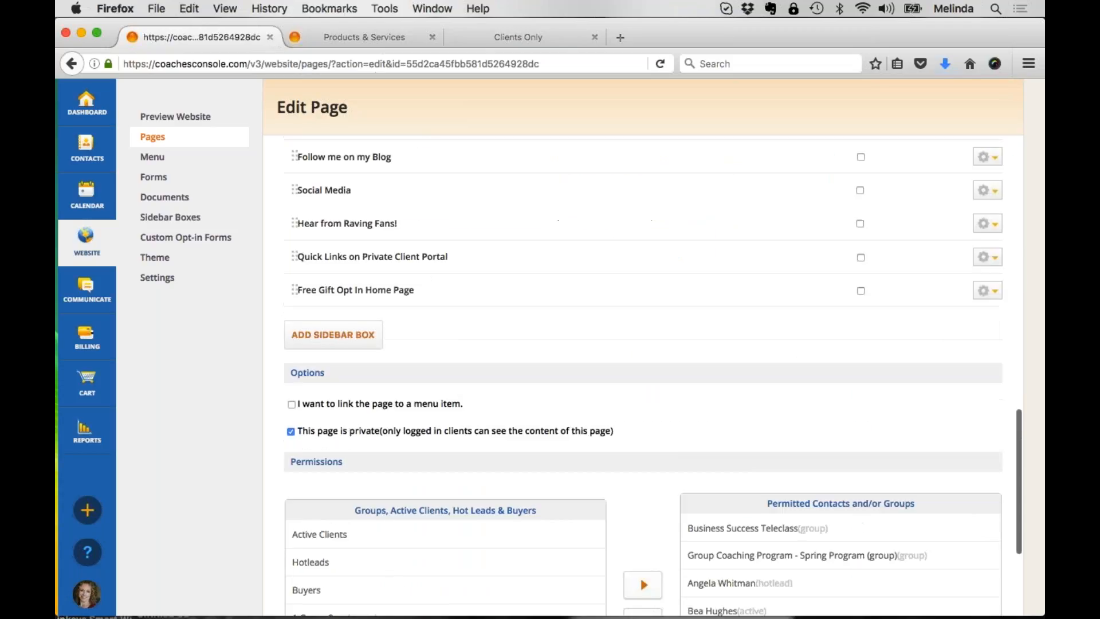
scroll(641, 373, "down", 3)
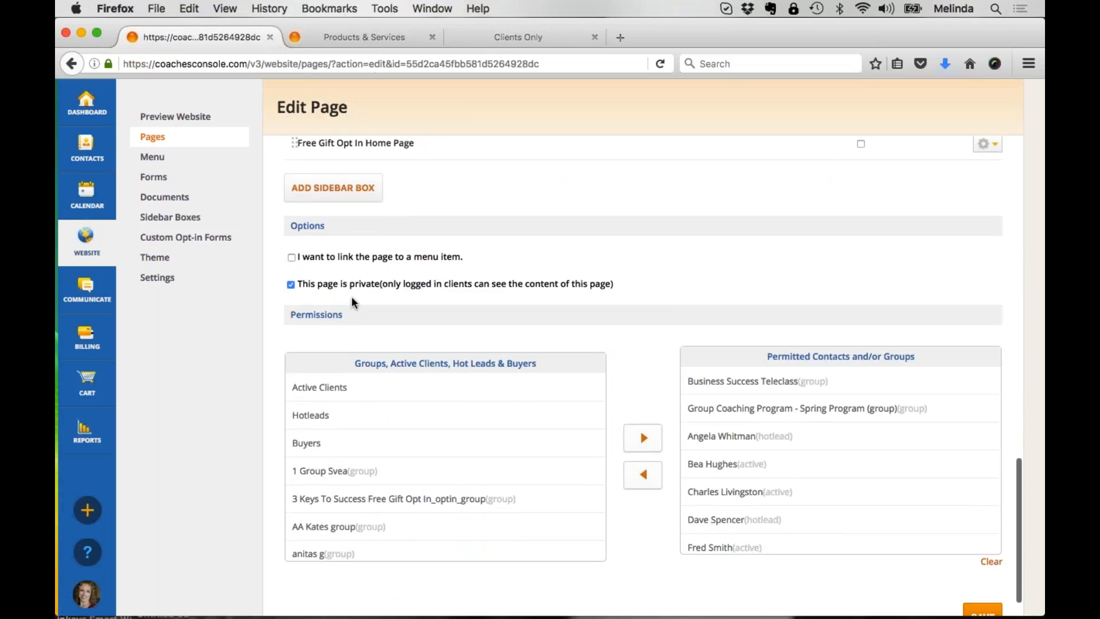
left_click_drag(324, 225, 291, 226)
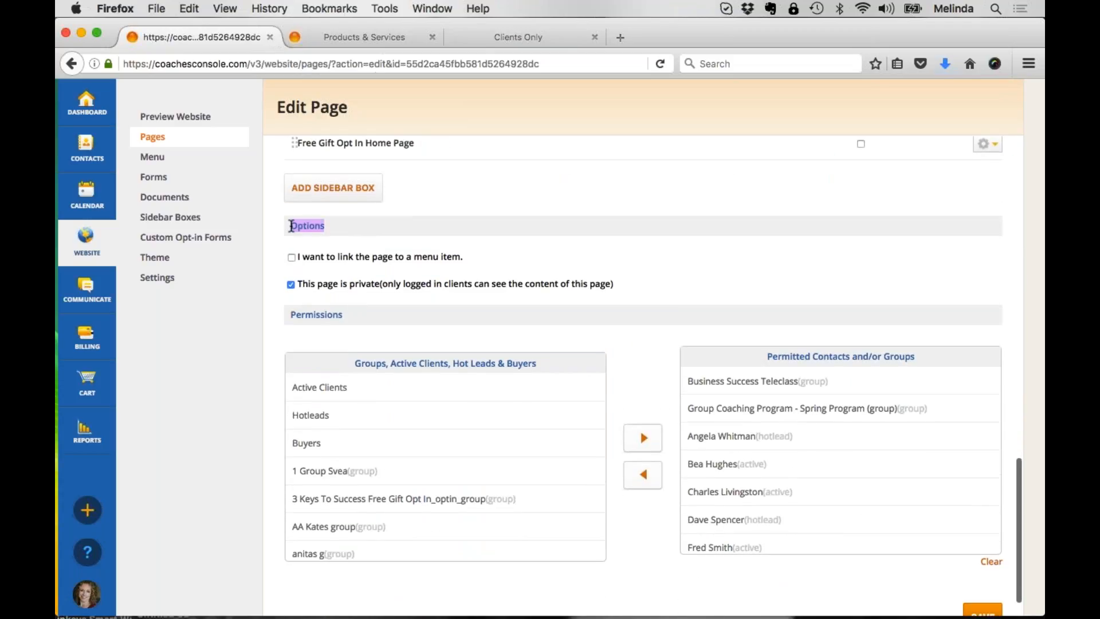
left_click(290, 284)
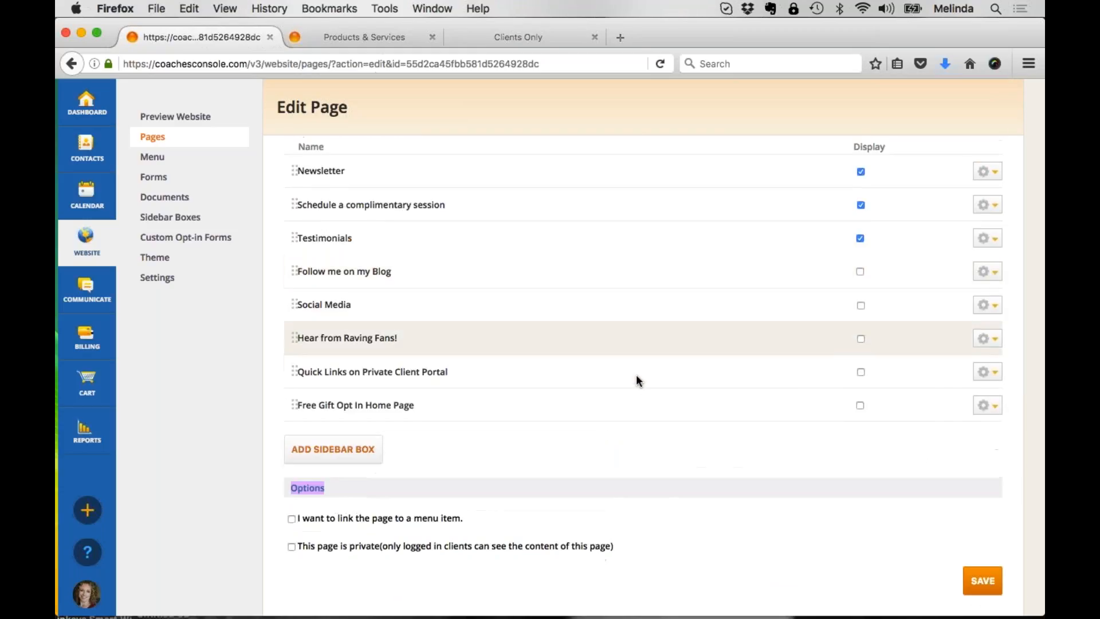
Step: Discard the privacy change to the 6Week Teleclass Sales Page and go back to the list of pages
scroll(644, 384, "up", 10)
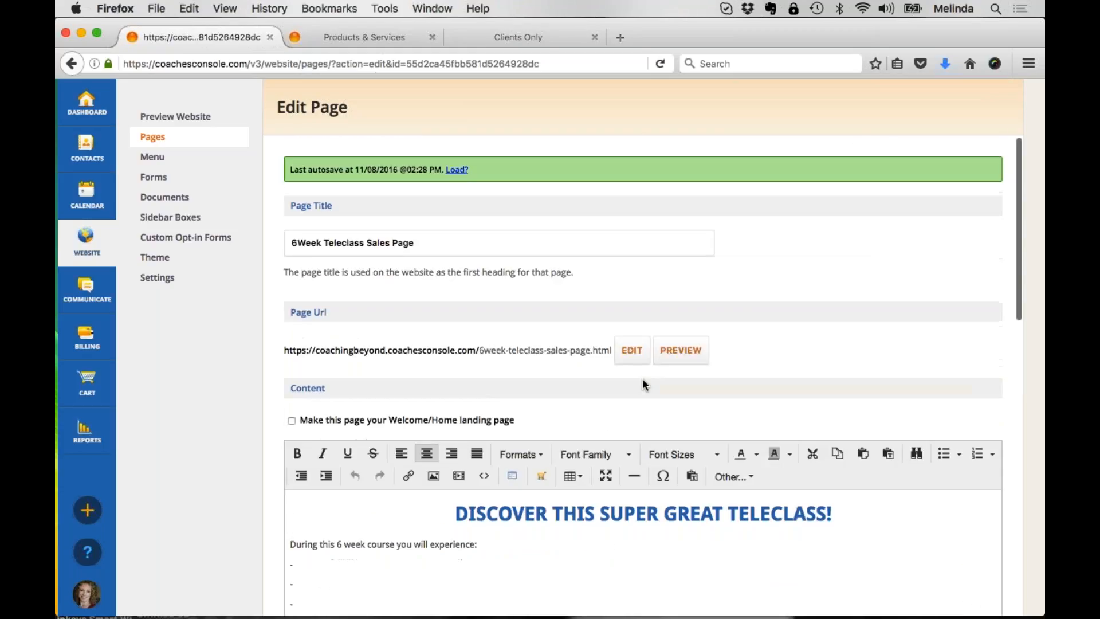
left_click(152, 137)
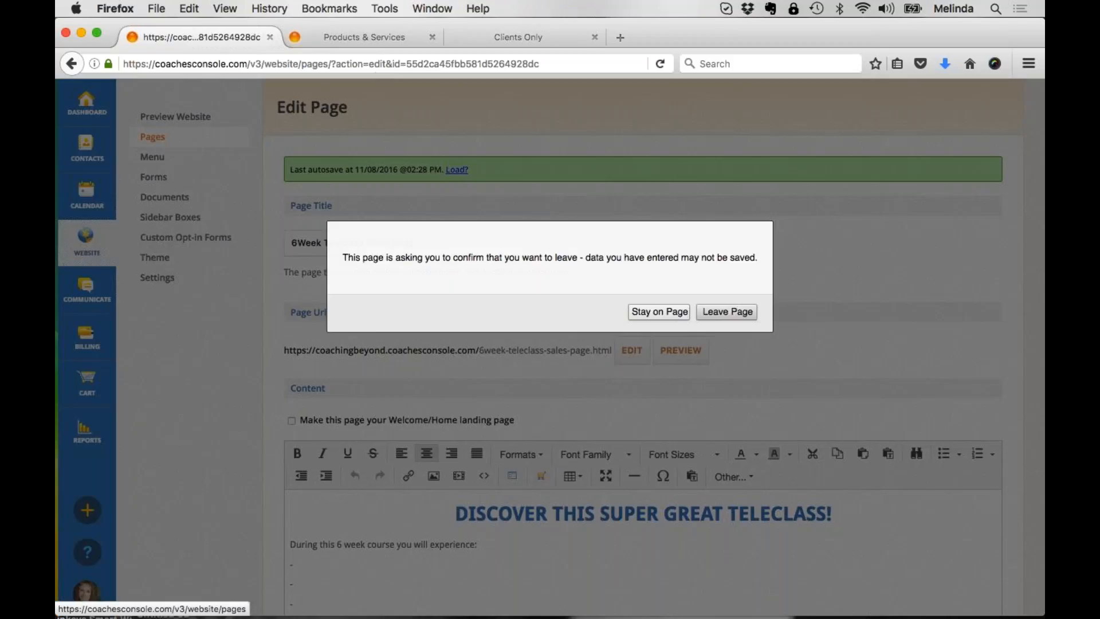
left_click(707, 311)
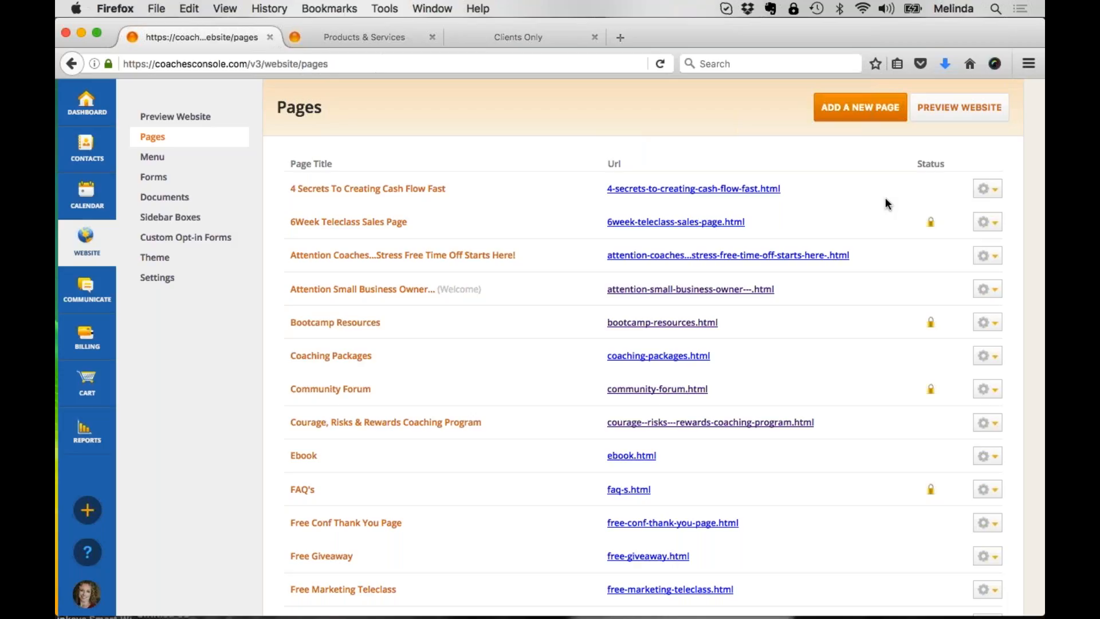
Step: Open the "Attention Small Business Owner..." welcome page for editing and examine its page title and body content
left_click_drag(409, 223, 289, 224)
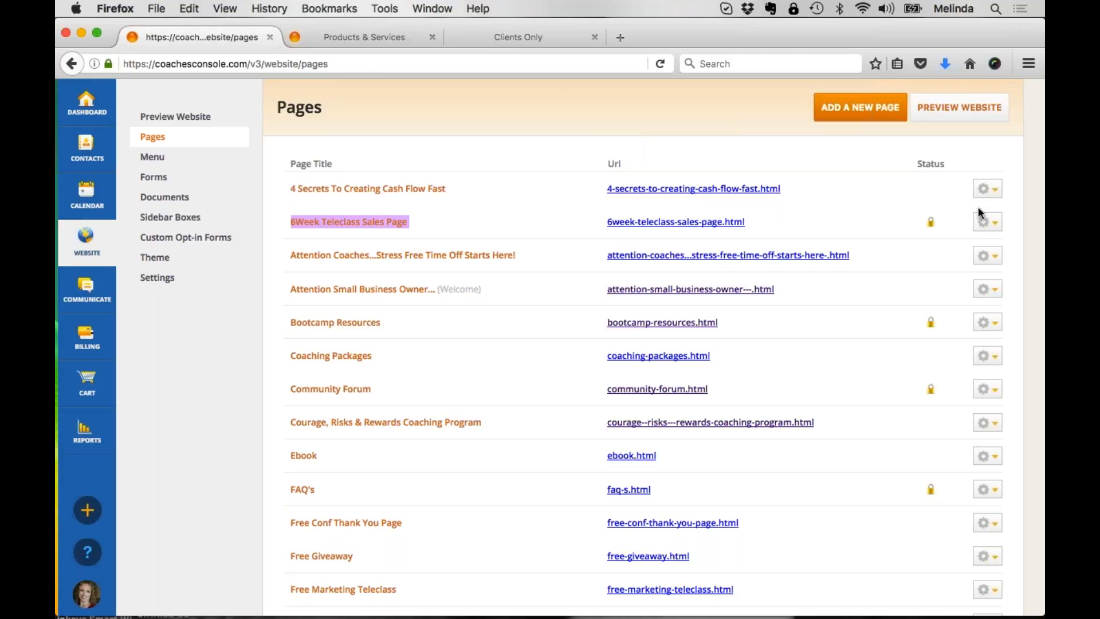
left_click(346, 297)
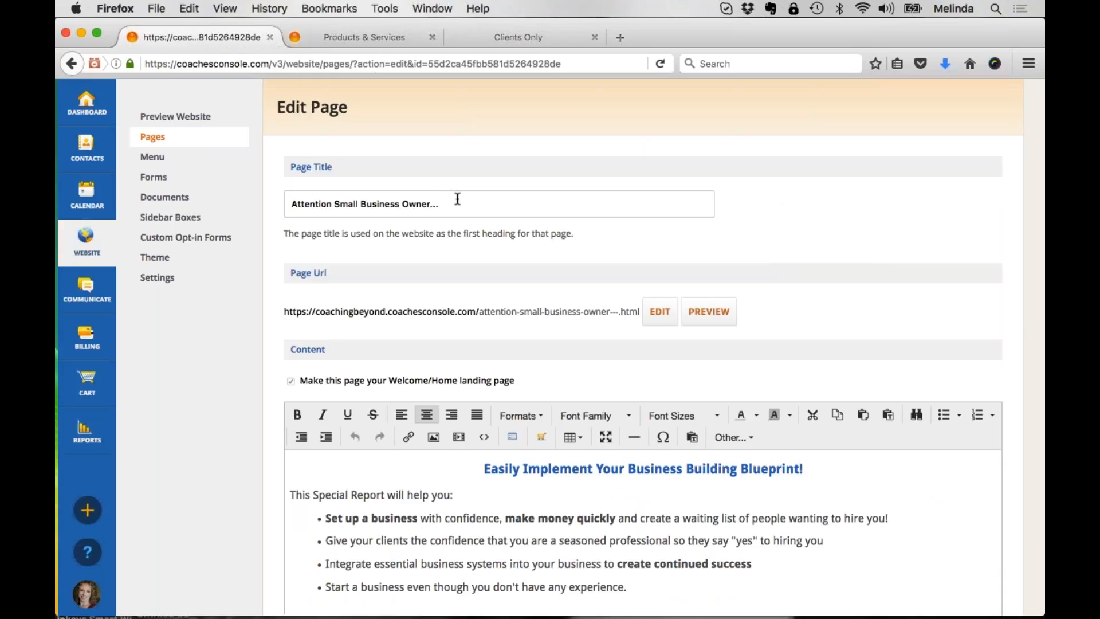
left_click_drag(457, 199, 175, 199)
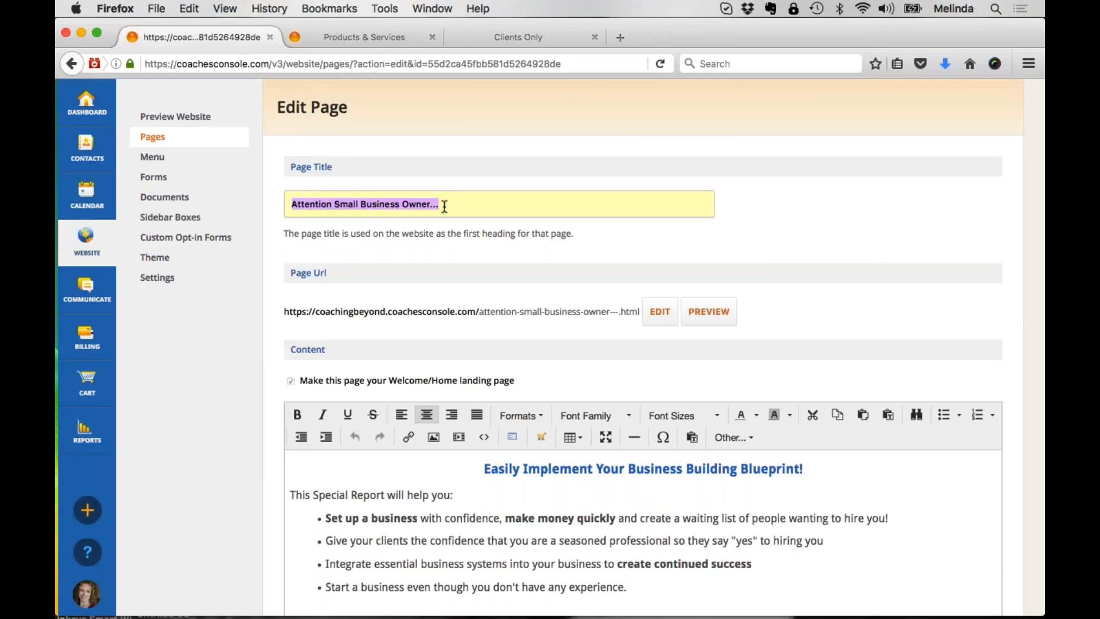
left_click(583, 258)
scroll(584, 261, "down", 5)
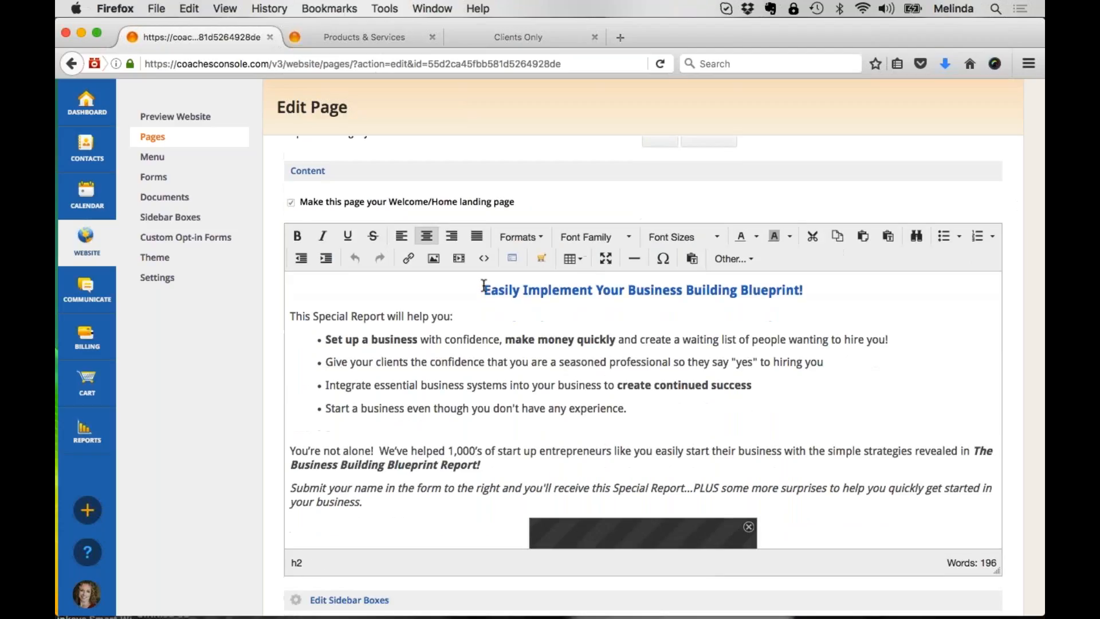
left_click_drag(484, 290, 601, 433)
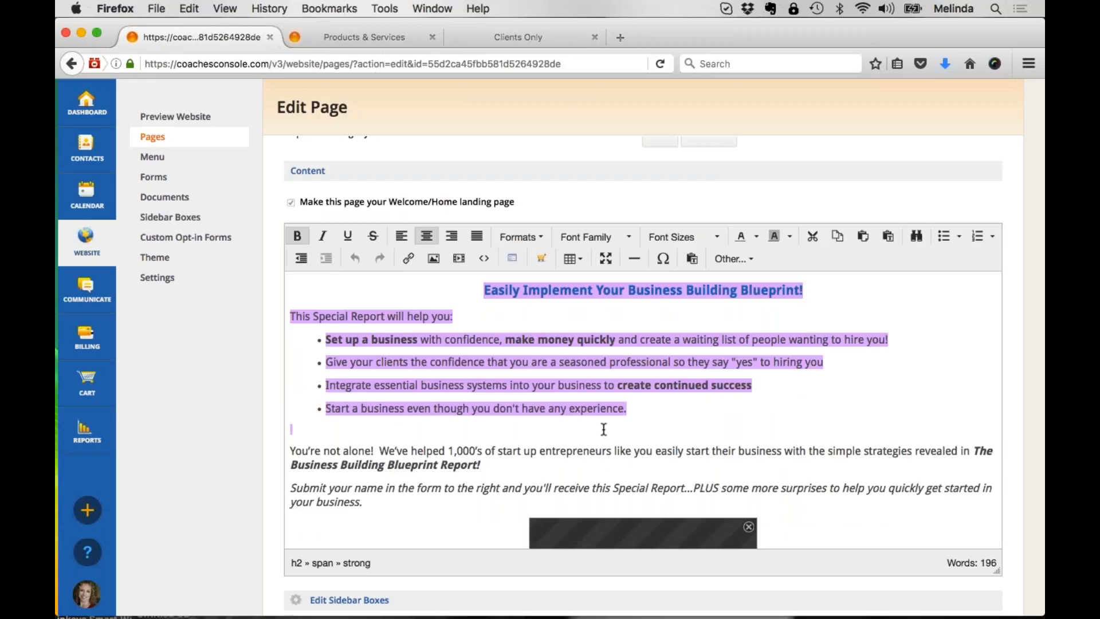
left_click(631, 429)
scroll(631, 429, "up", 5)
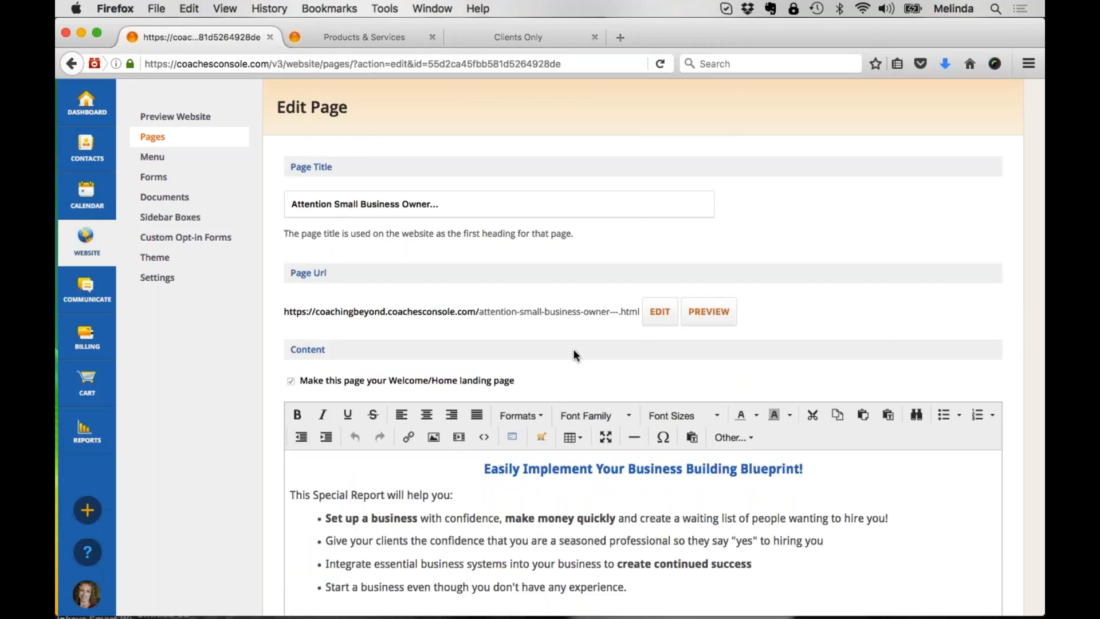
Step: Copy the full page URL of the "Attention Small Business Owner..." page
left_click_drag(313, 273, 267, 275)
left_click_drag(280, 306, 649, 310)
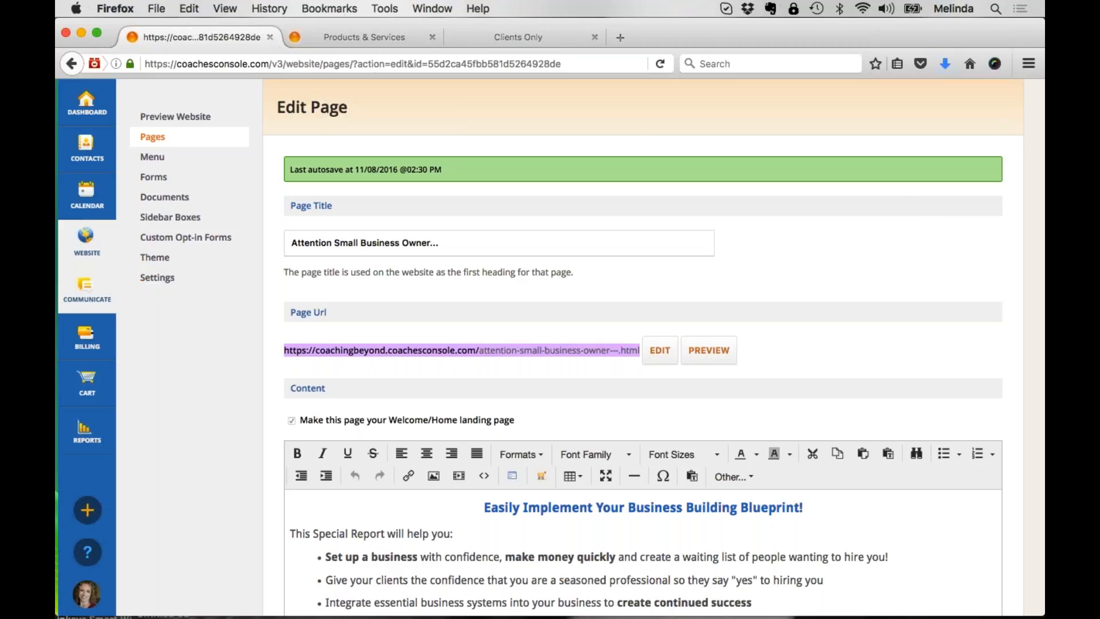
left_click(387, 350)
left_click_drag(285, 350, 640, 355)
key("super+c")
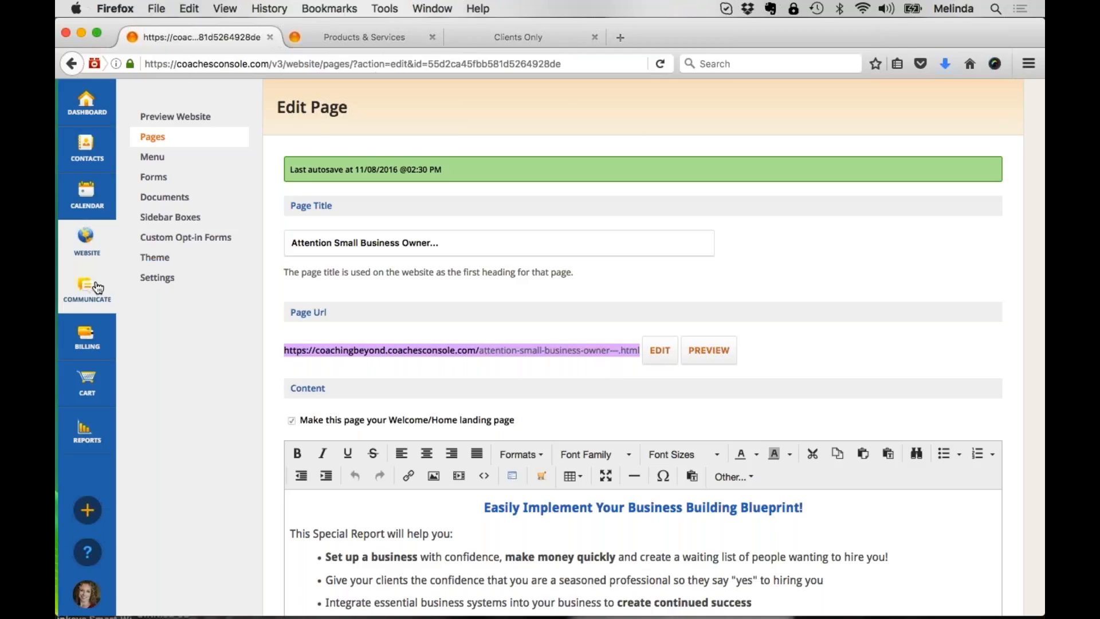
Step: Create a new blank email with the subject "Gt your free report today"
mouse_move(87, 290)
left_click(164, 139)
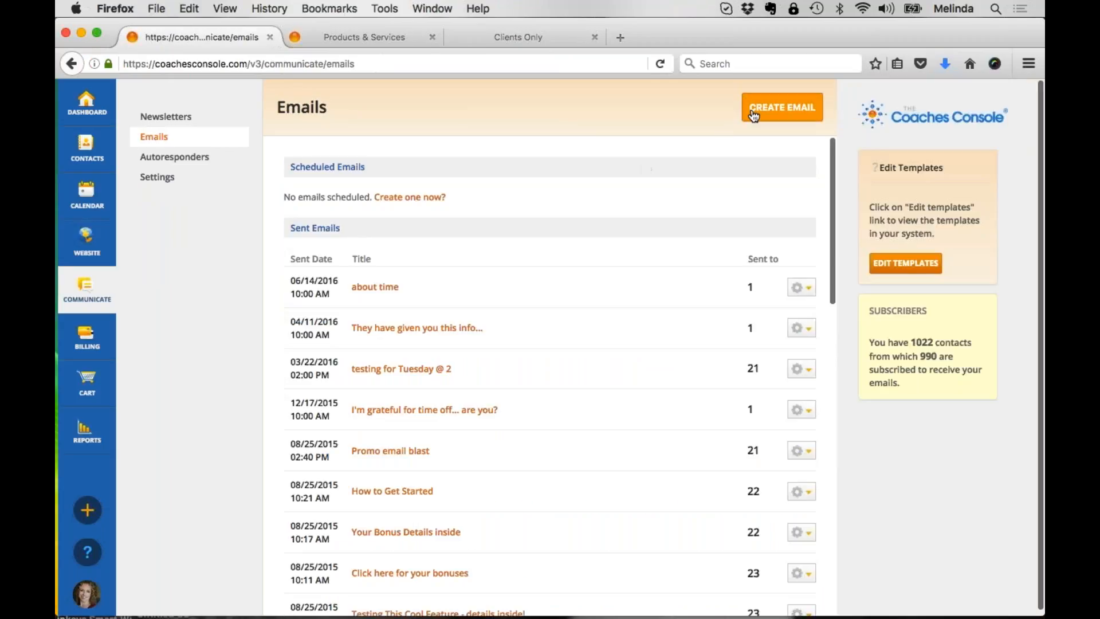
left_click(754, 115)
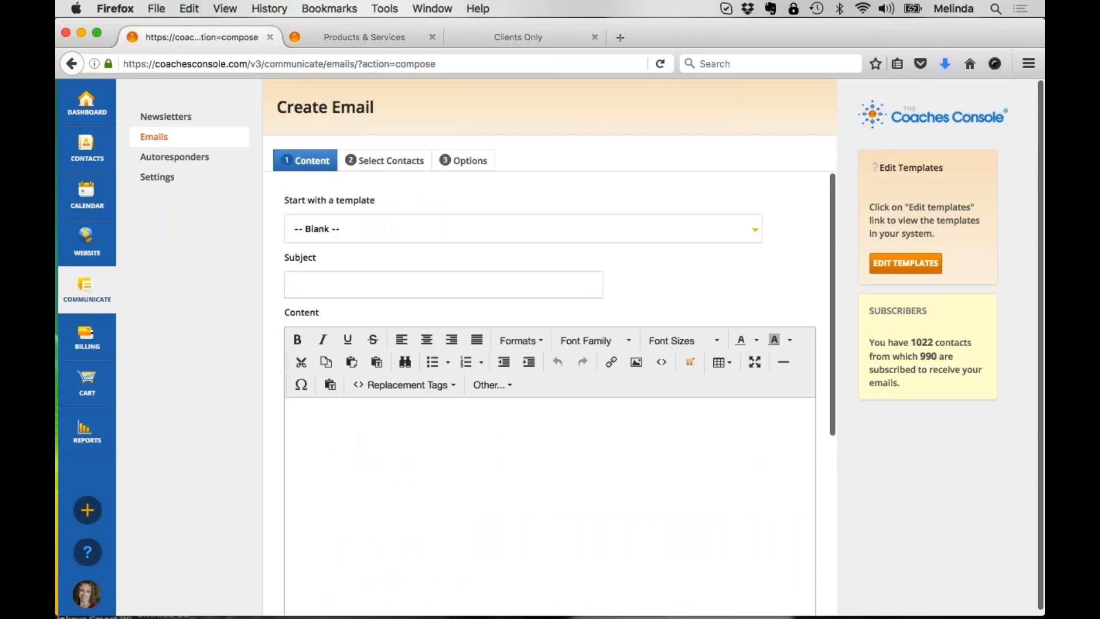
left_click(425, 280)
type("Gt your ")
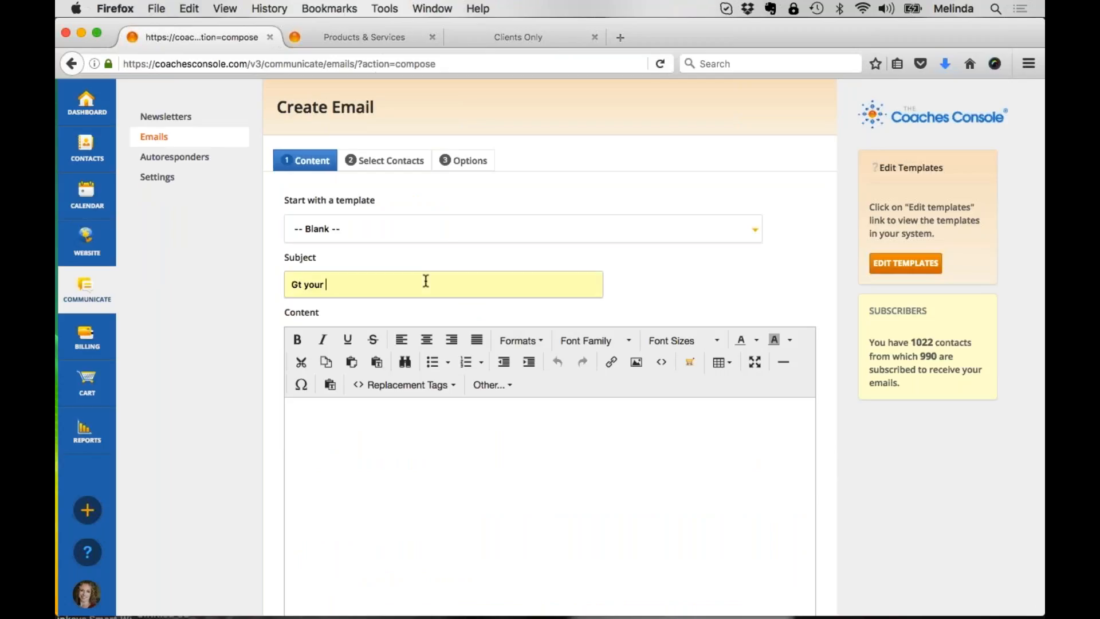
type("free report today")
key("Tab")
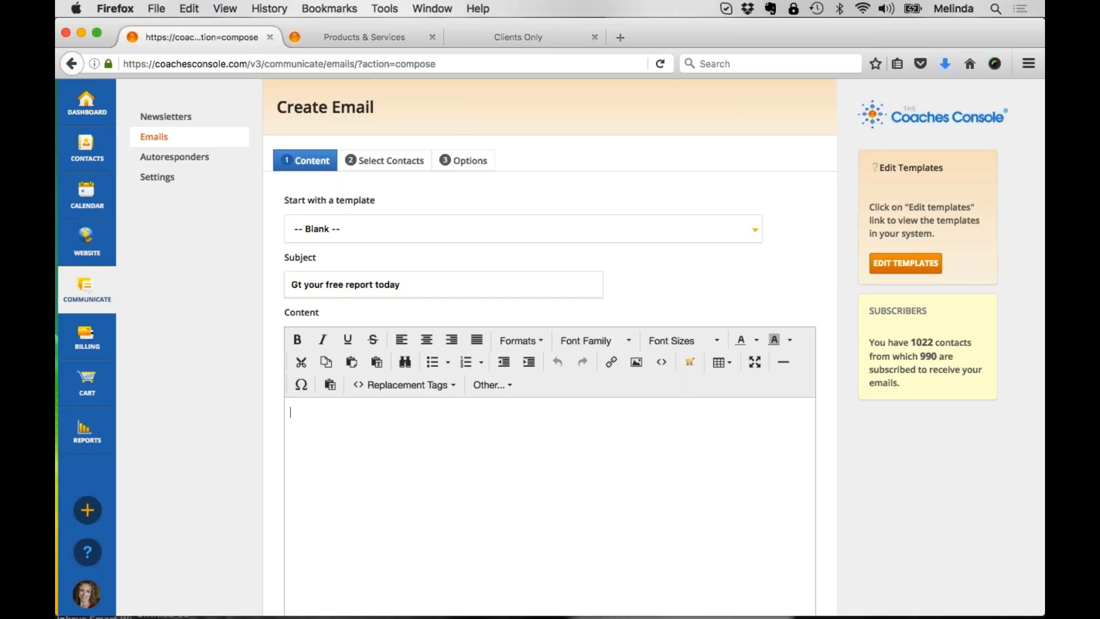
Step: Start the email body with the greeting "Hey $FIRSTNAME$," and the line "check this out if you are"
type("Hey $FIRSTNAME$,")
key("Return")
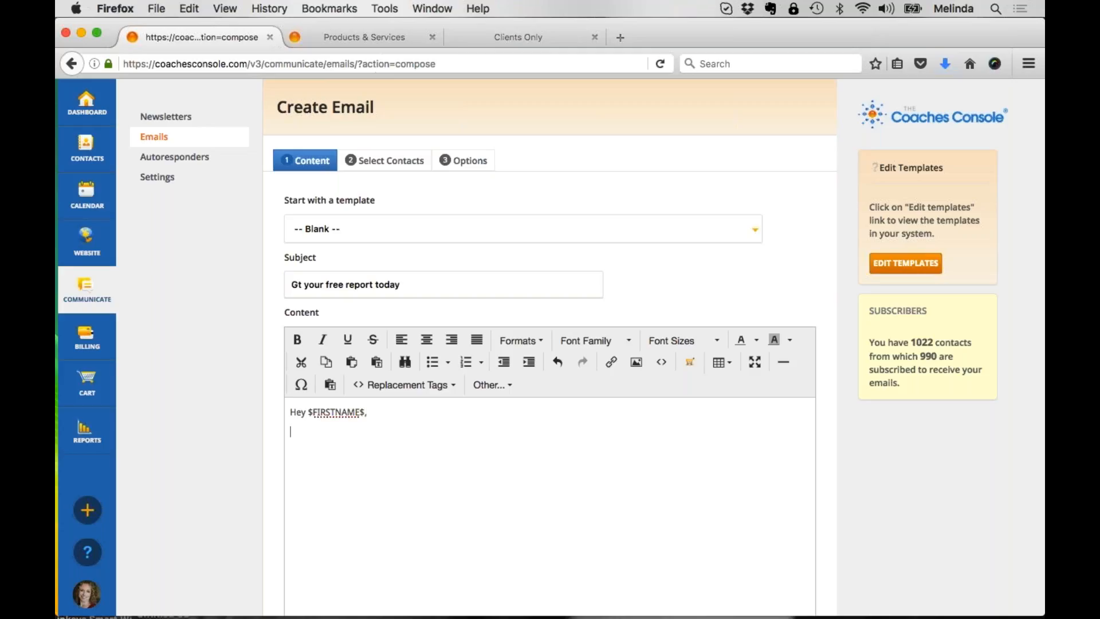
type("check o")
key("BackSpace")
type("this i")
key("BackSpace")
type("out if you are")
key("Return")
Step: Add three dashed lines below the introduction: "- XYZ", "- ABC" and "- 123"
type("- XYZ")
key("Return")
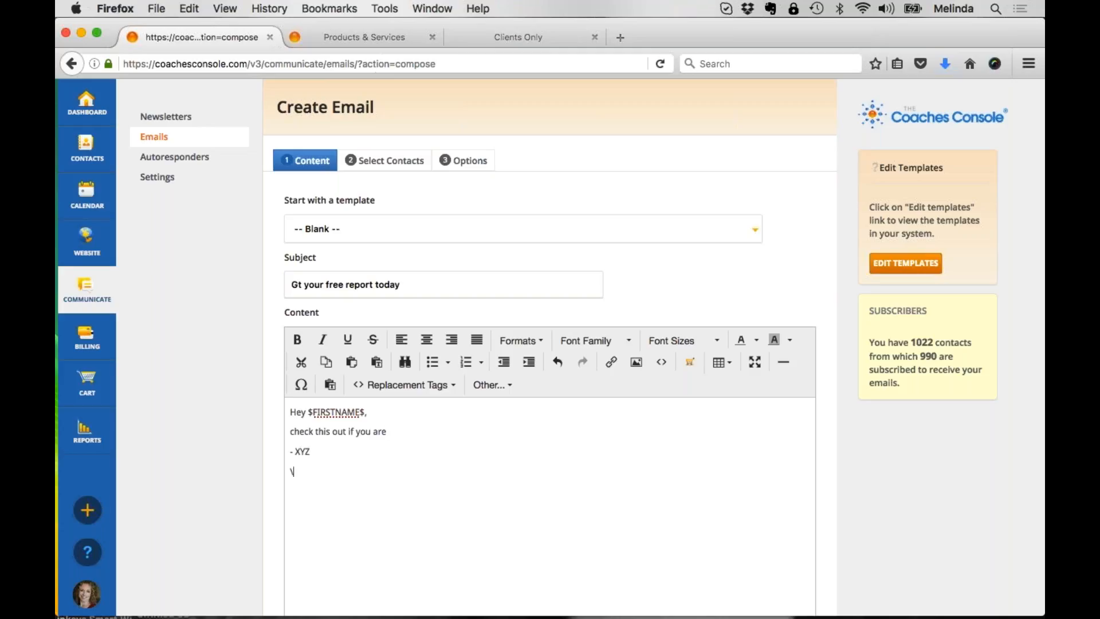
type("- ABC")
key("Return")
type("- 123")
key("Return")
Step: Write the call to action "Click here to access your free gift today!" below the dashed lines
type("Click here to access your free d")
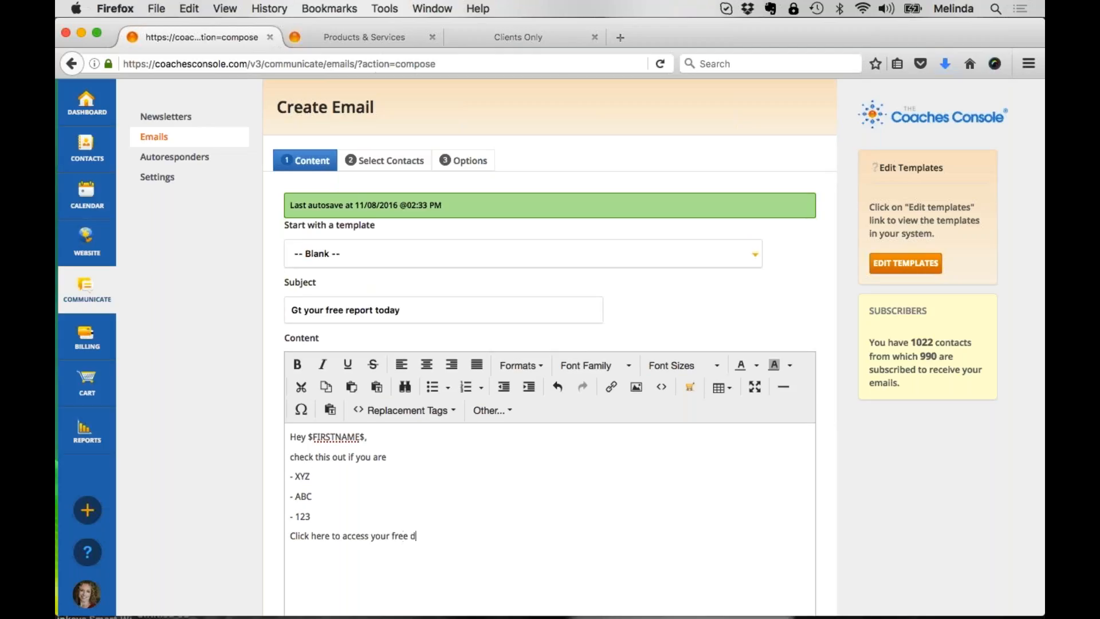
key("BackSpace")
type("gift toca")
key("BackSpace")
key("BackSpace")
type("day!")
Step: Paste the copied page URL on its own line below the call to action, and delete it again
key("Return")
key("super+v")
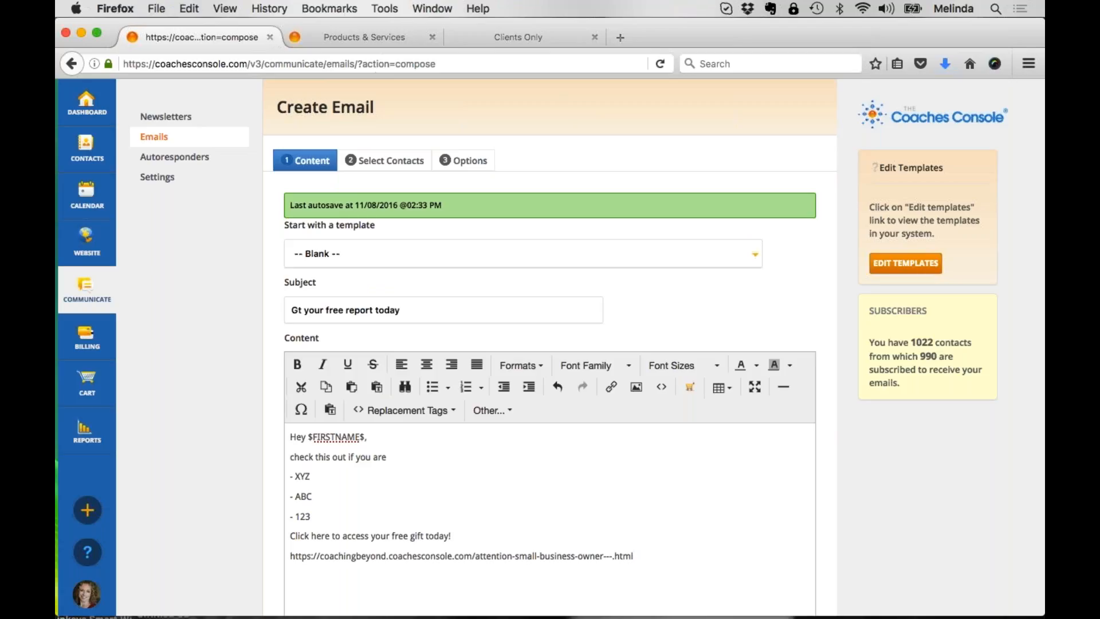
key("shift+Up")
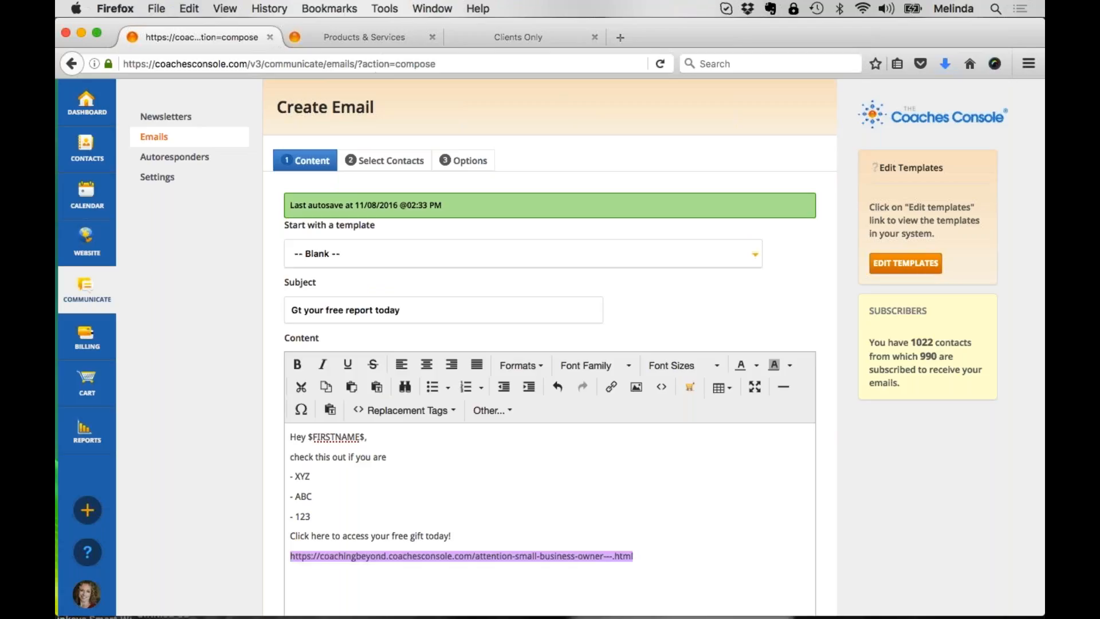
key("BackSpace")
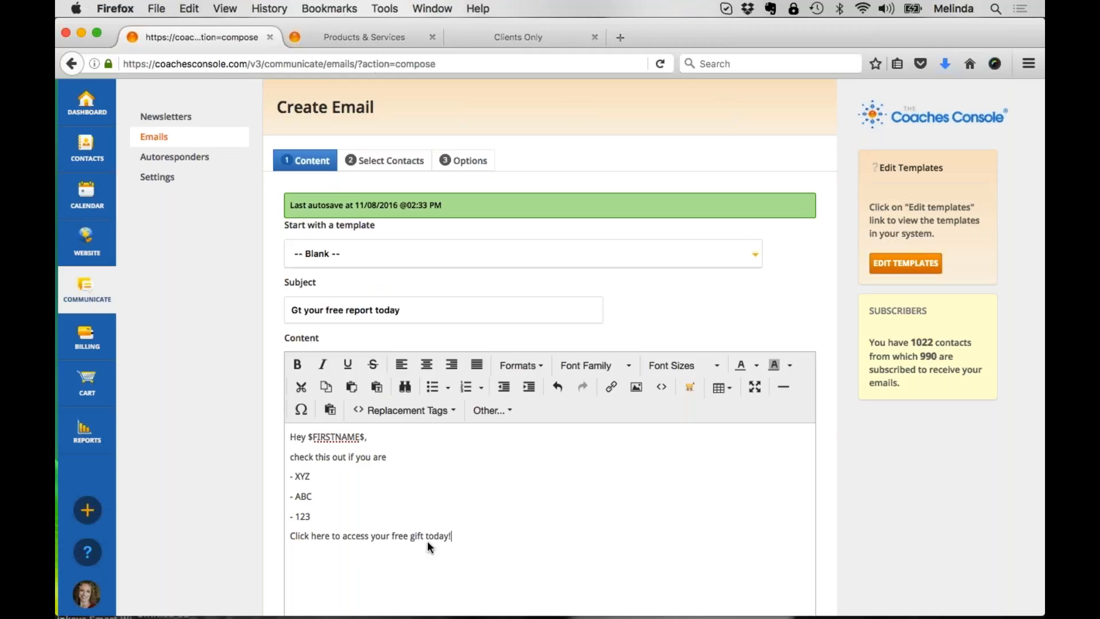
Step: Link the sentence "Click here to access your free gift today!" to the copied page URL, with New window as target
left_click_drag(452, 536, 279, 537)
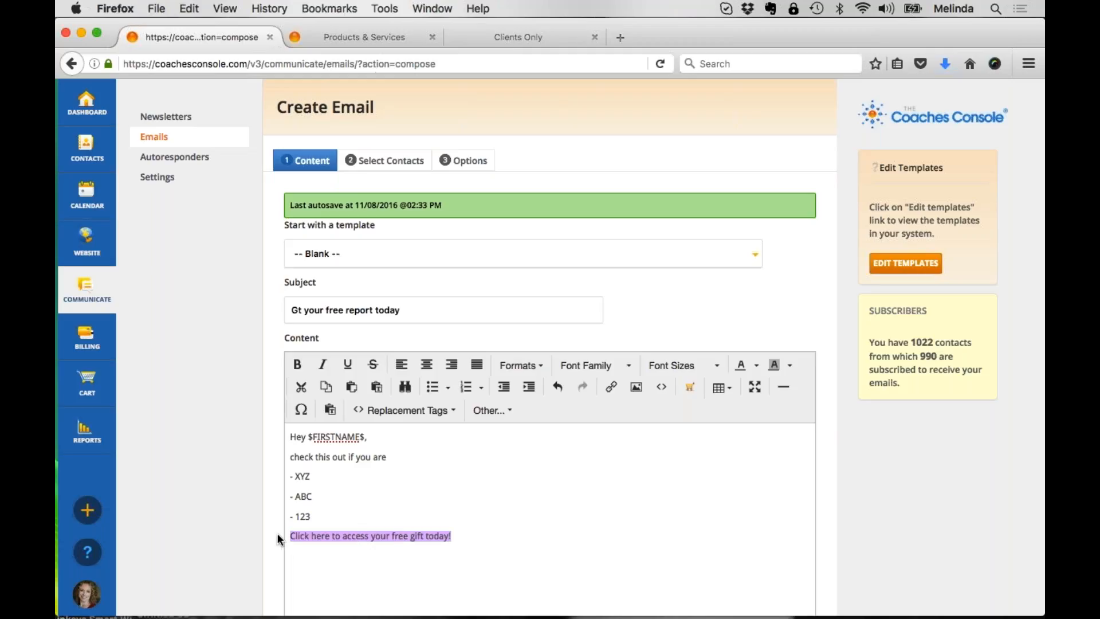
left_click(615, 390)
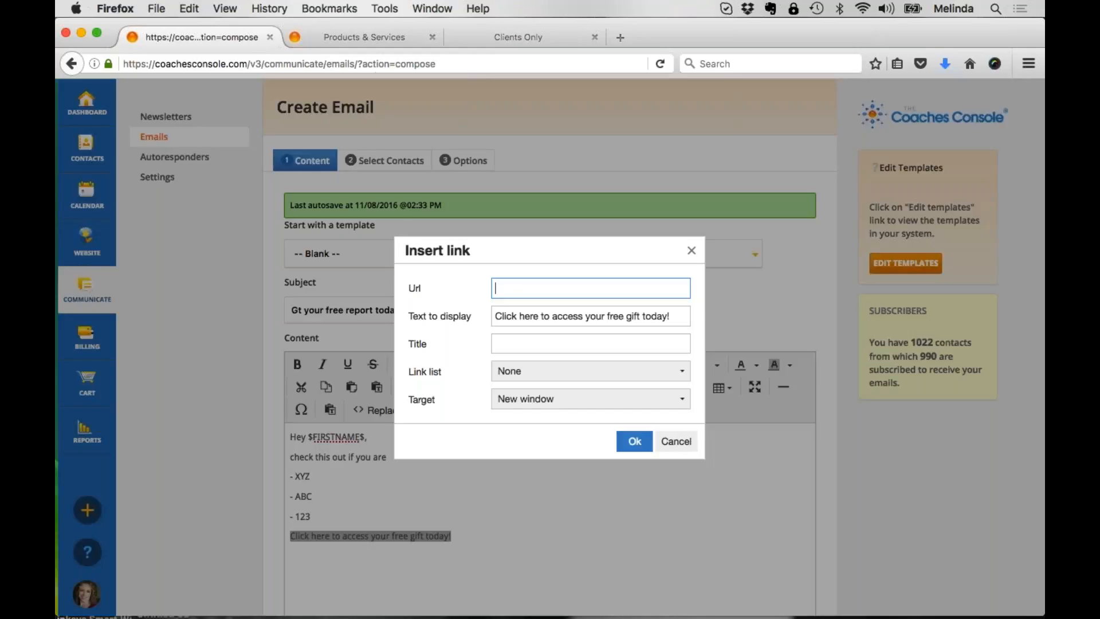
left_click_drag(423, 292, 390, 289)
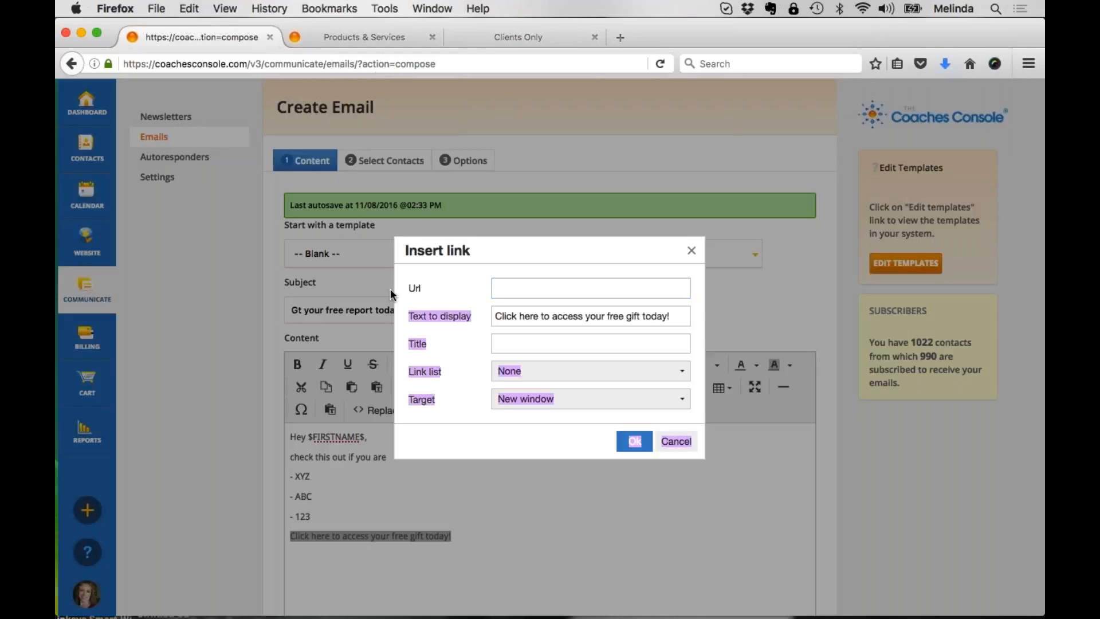
left_click(590, 288)
key("super+v")
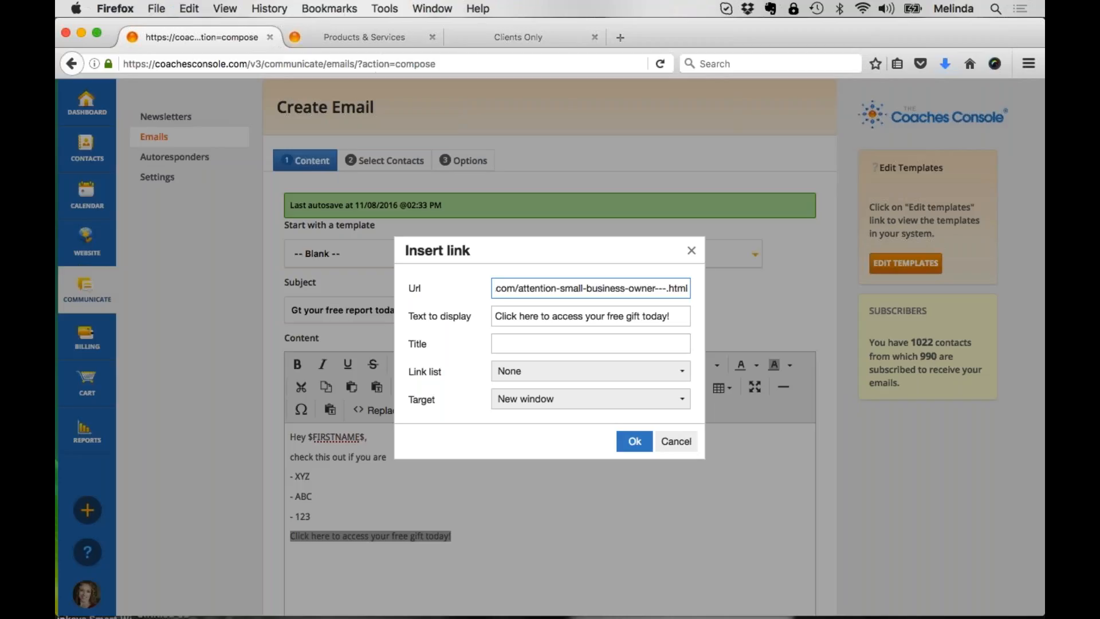
left_click(634, 440)
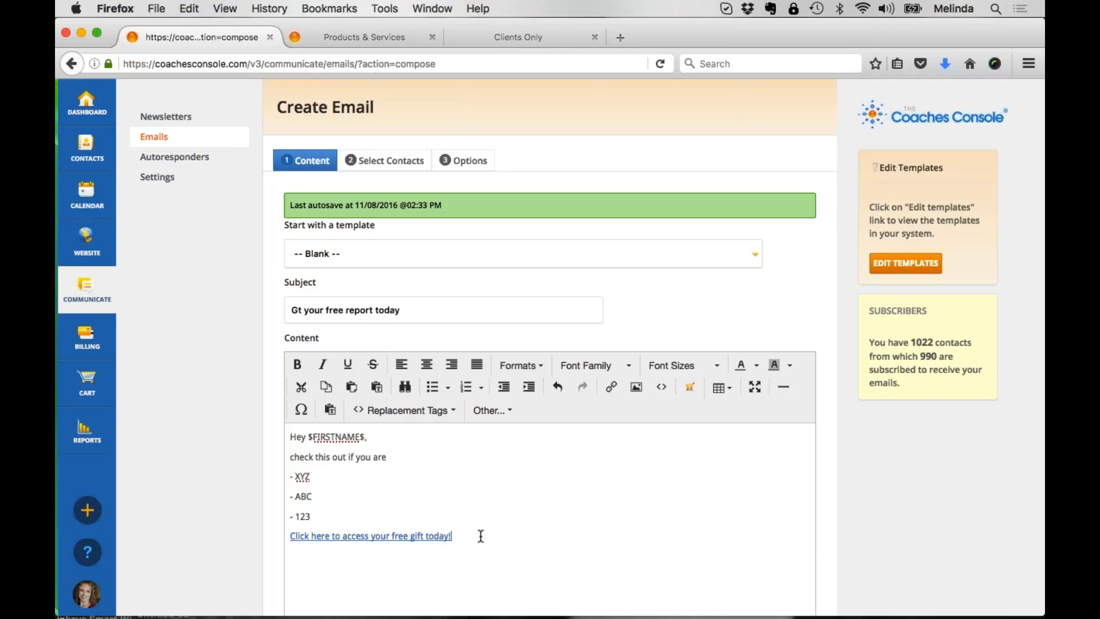
Step: Try adding the raw page URL beneath the linked sentence, and cut it back out of the email
key("Return")
key("super+v")
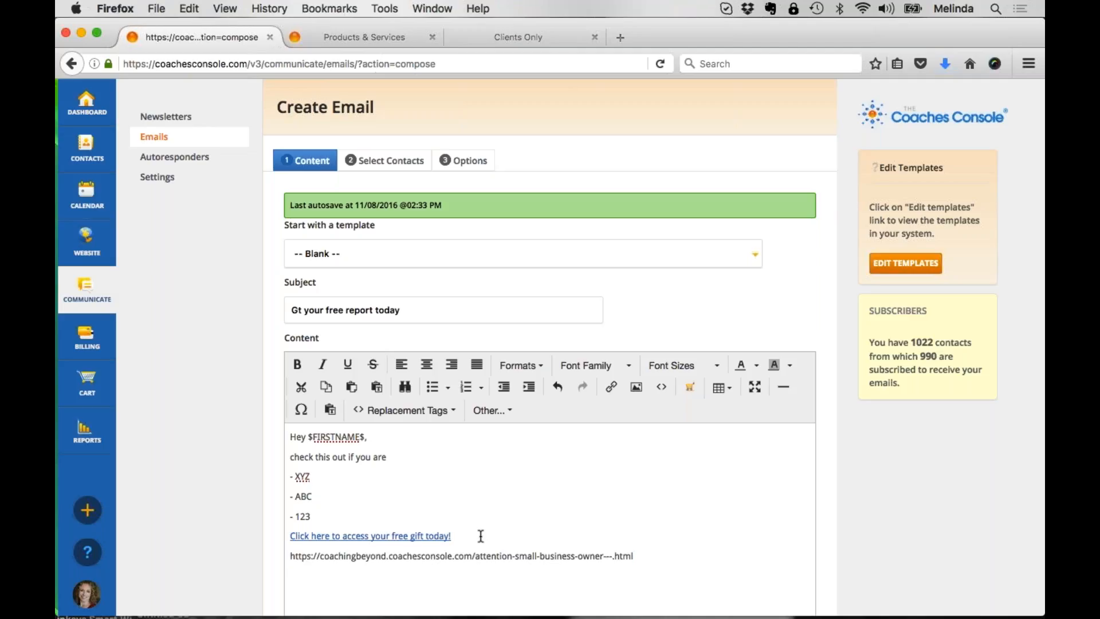
key("super+shift+Left")
key("super+x")
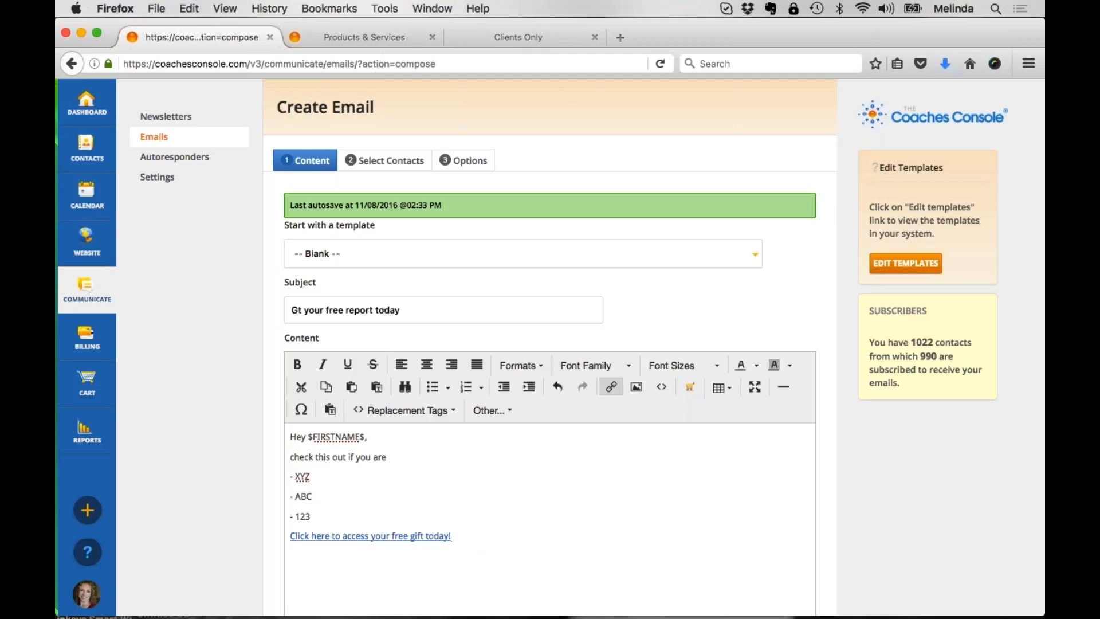
scroll(479, 490, "down", 3)
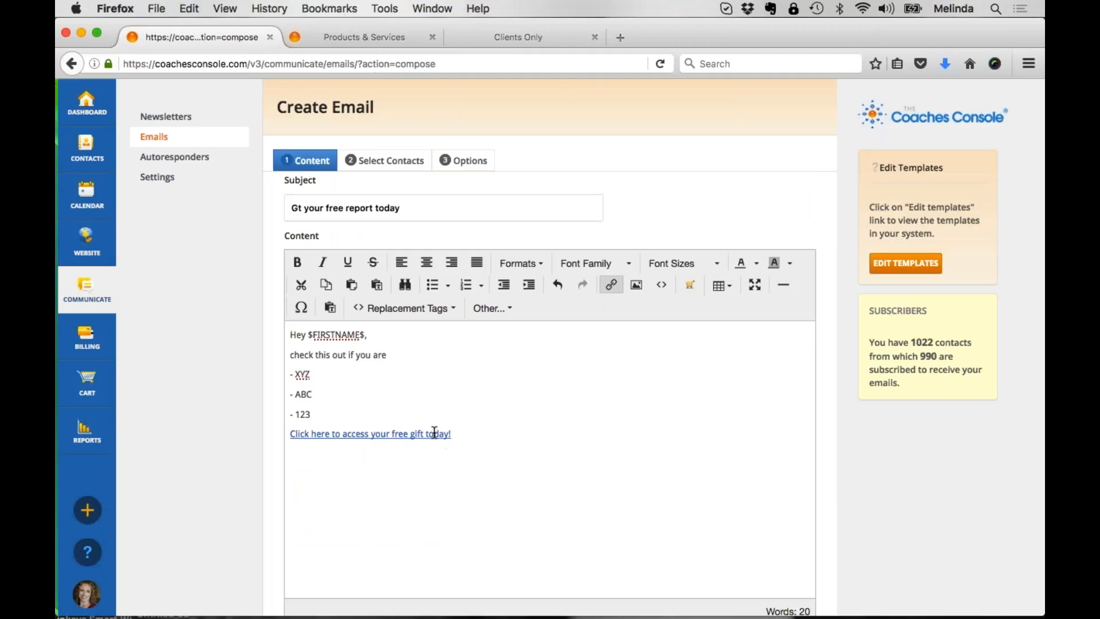
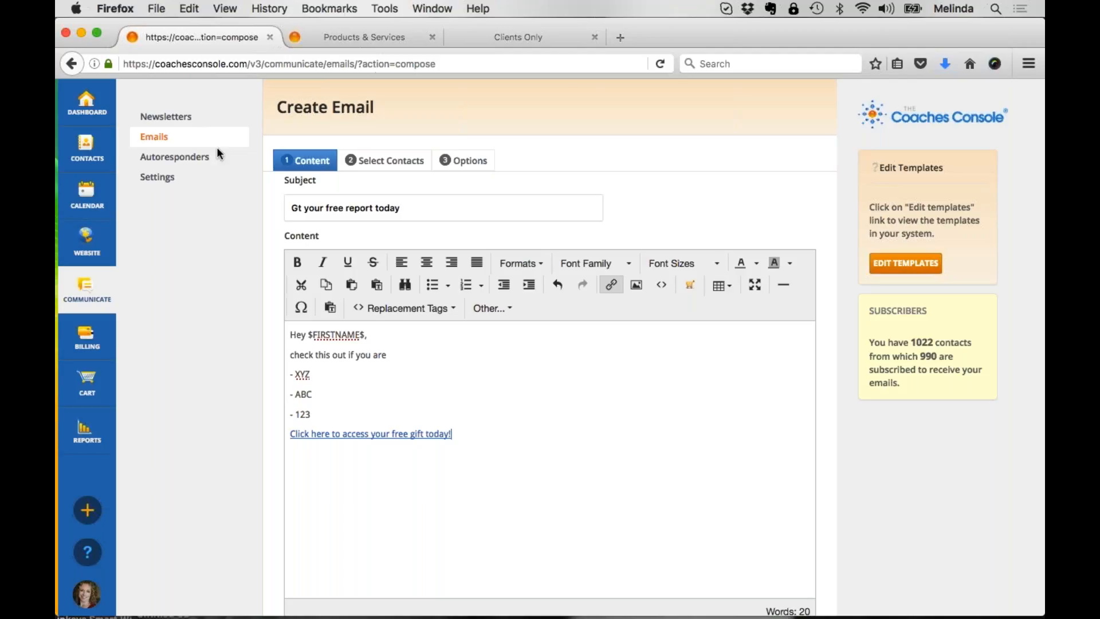
Step: Leave the unsaved email, discarding its changes, and open the website's list of pages
left_click(87, 240)
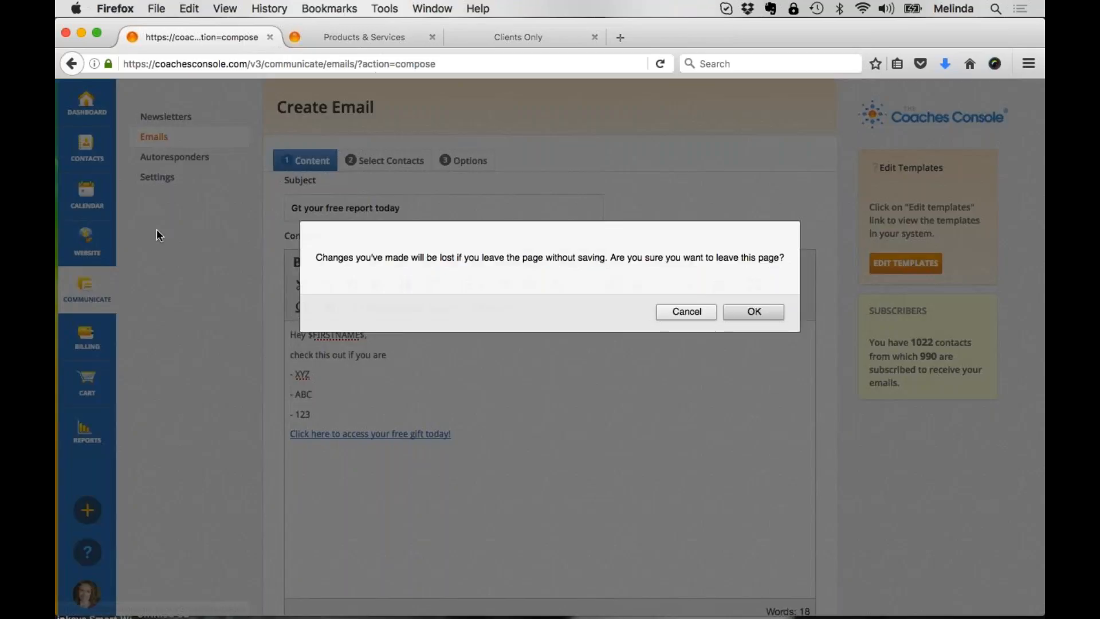
left_click(745, 310)
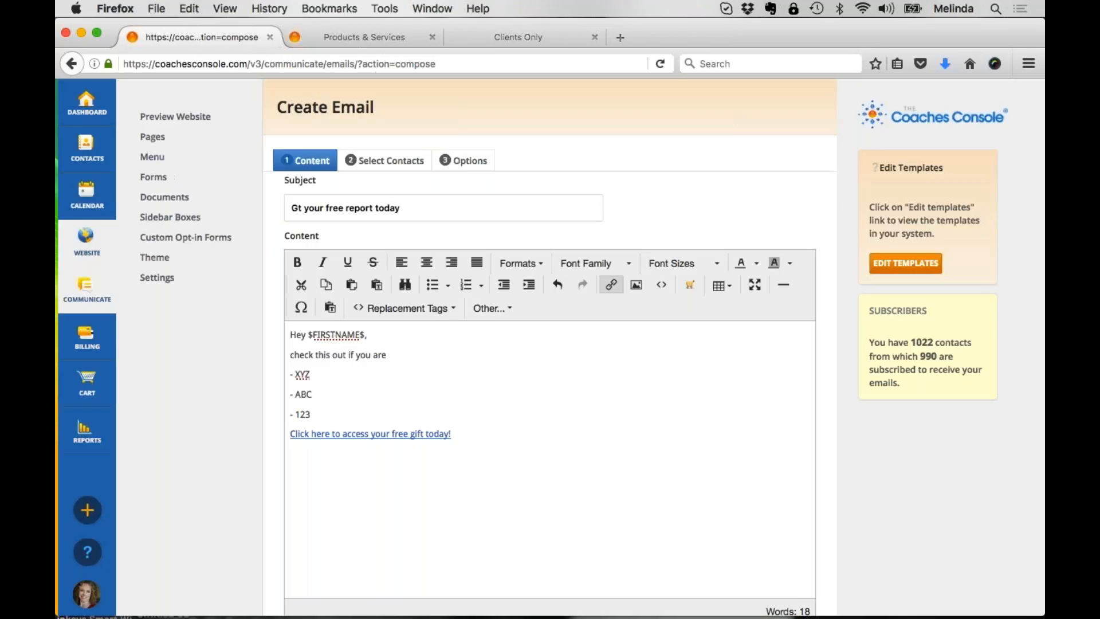
left_click(152, 137)
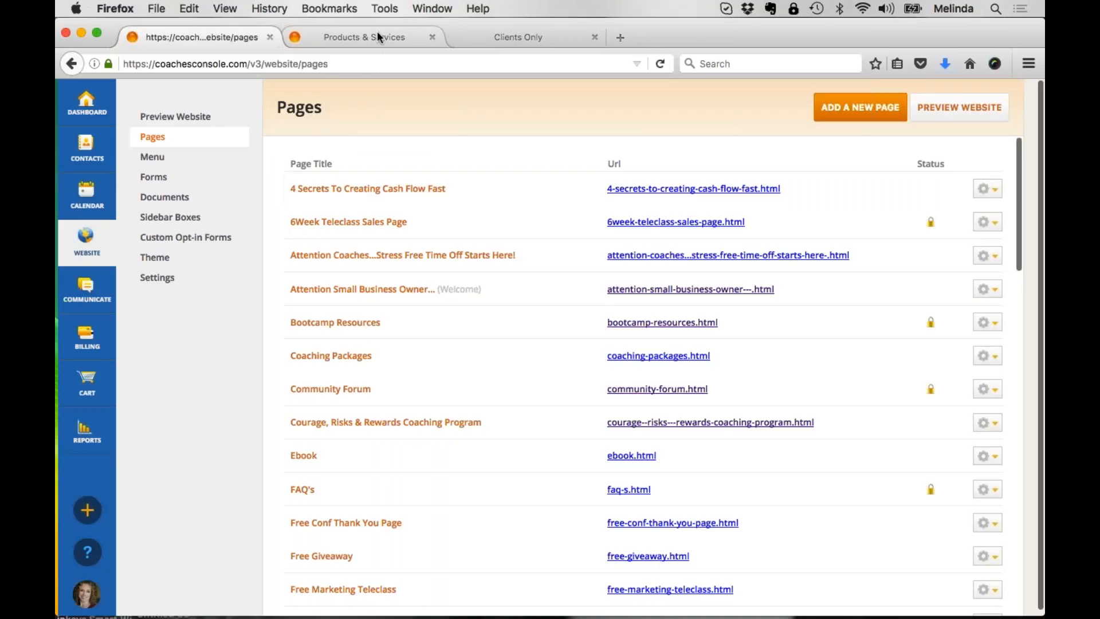
Step: On the public website, view the Welcome page and open the Courage Risks & Rewards page
left_click(376, 32)
left_click(269, 217)
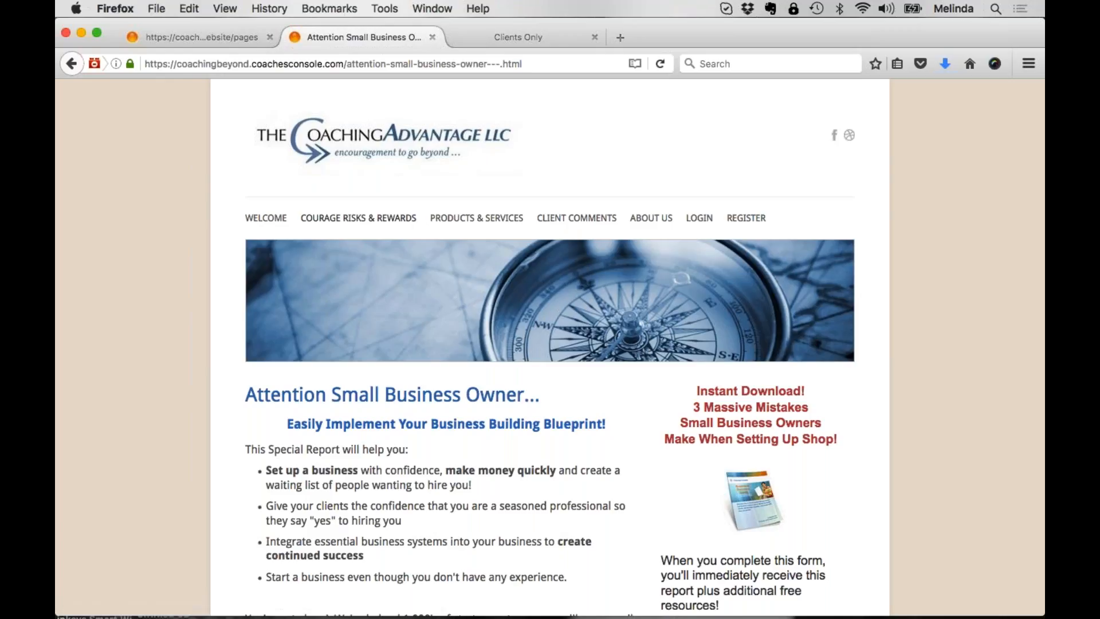
left_click_drag(417, 221, 302, 227)
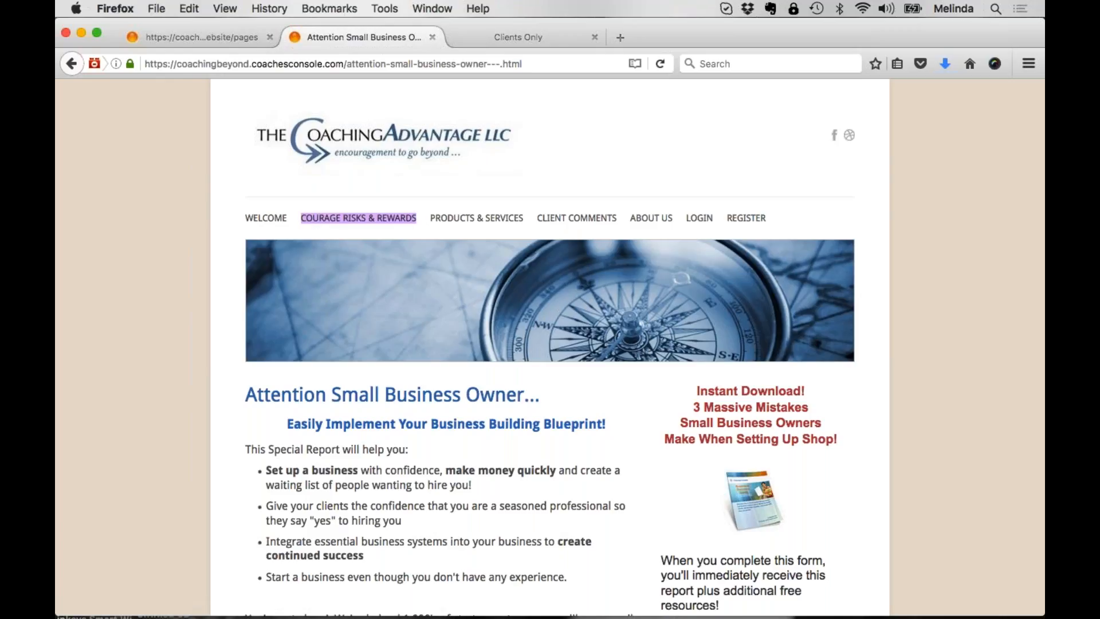
left_click(366, 224)
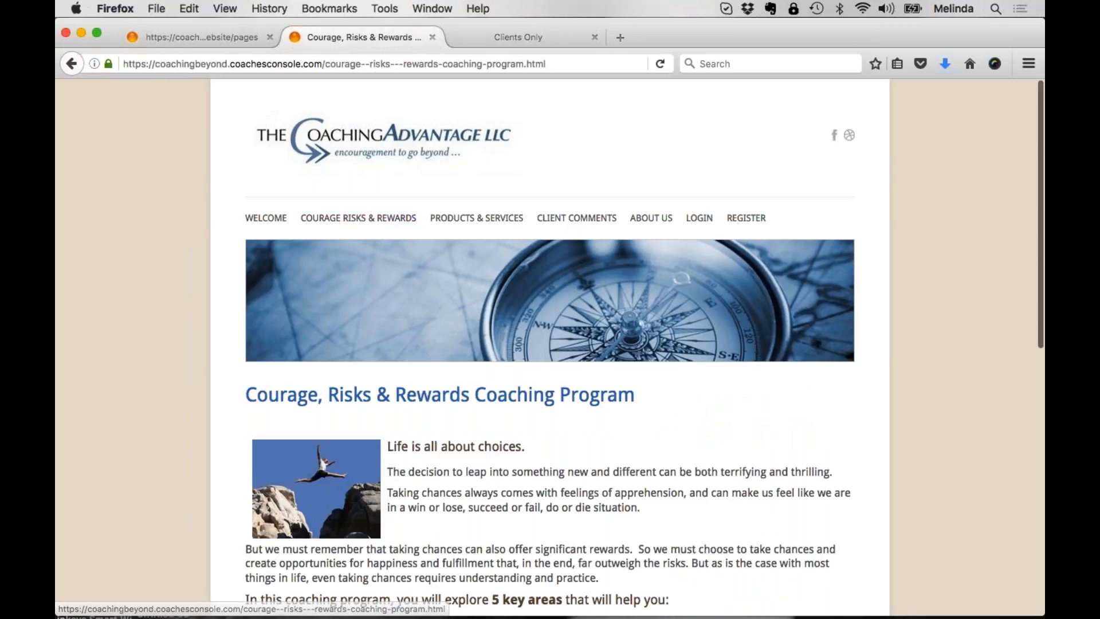
Step: Review the Courage, Risks & Rewards Coaching Program page, highlighting its introduction and looking as far as the registration button
left_click_drag(393, 446, 718, 598)
scroll(718, 597, "down", 1)
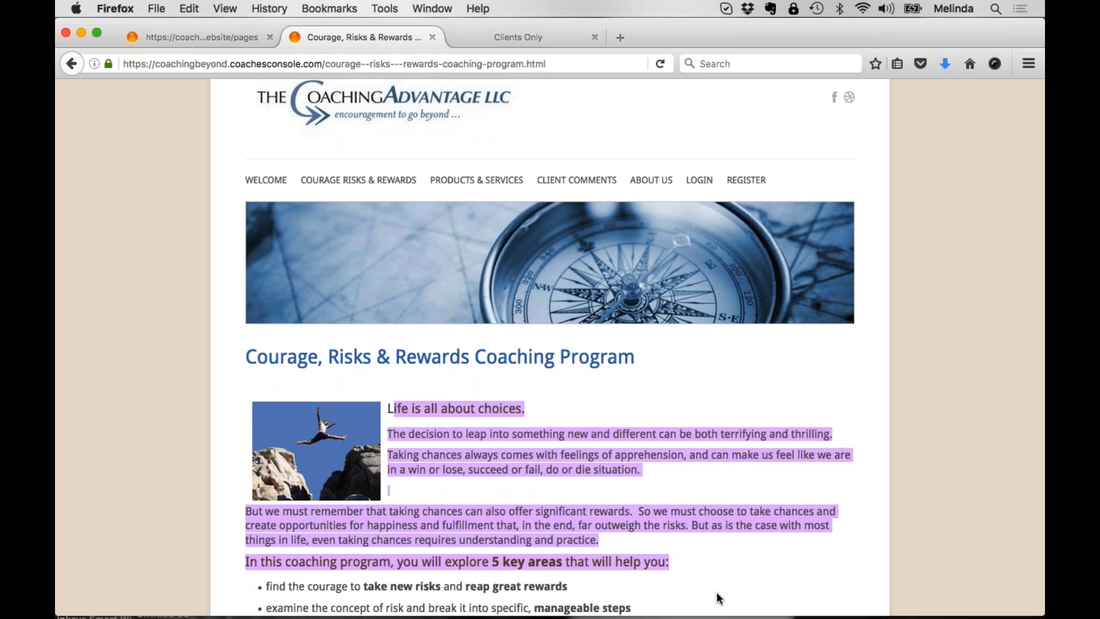
scroll(718, 597, "down", 5)
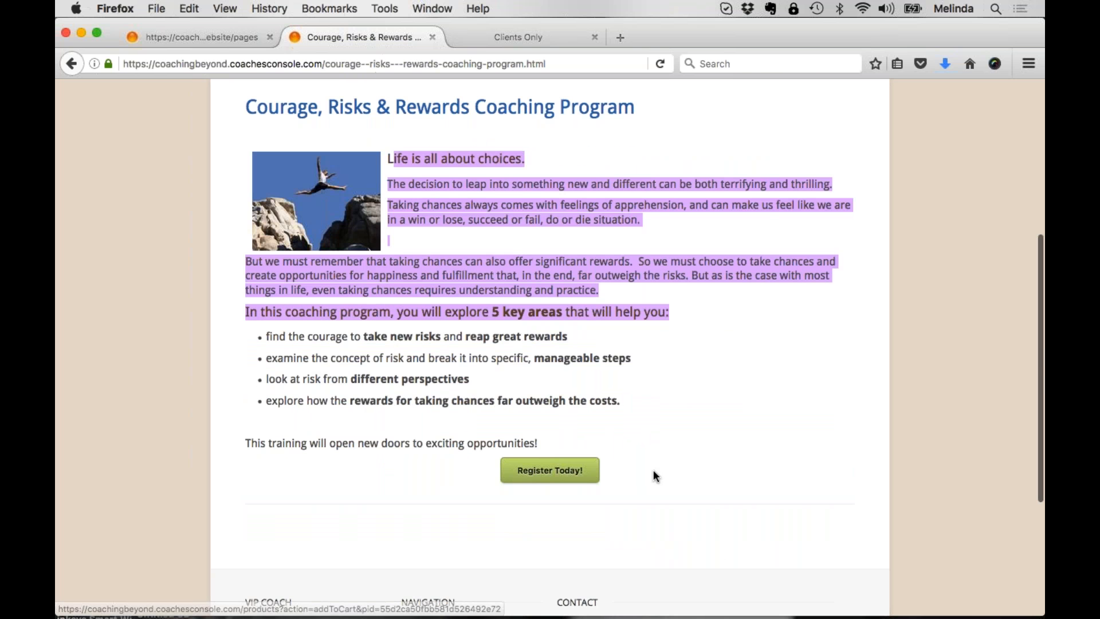
left_click(665, 411)
scroll(665, 411, "up", 6)
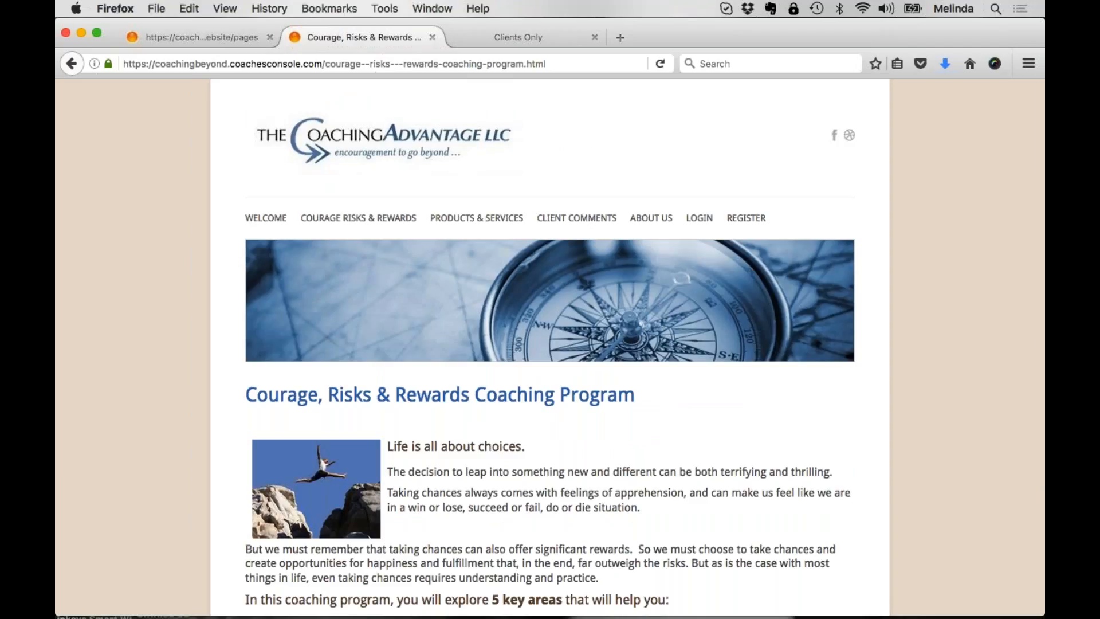
Step: Select the coaching program page's full URL and look over the page content it leads to
left_click(574, 63)
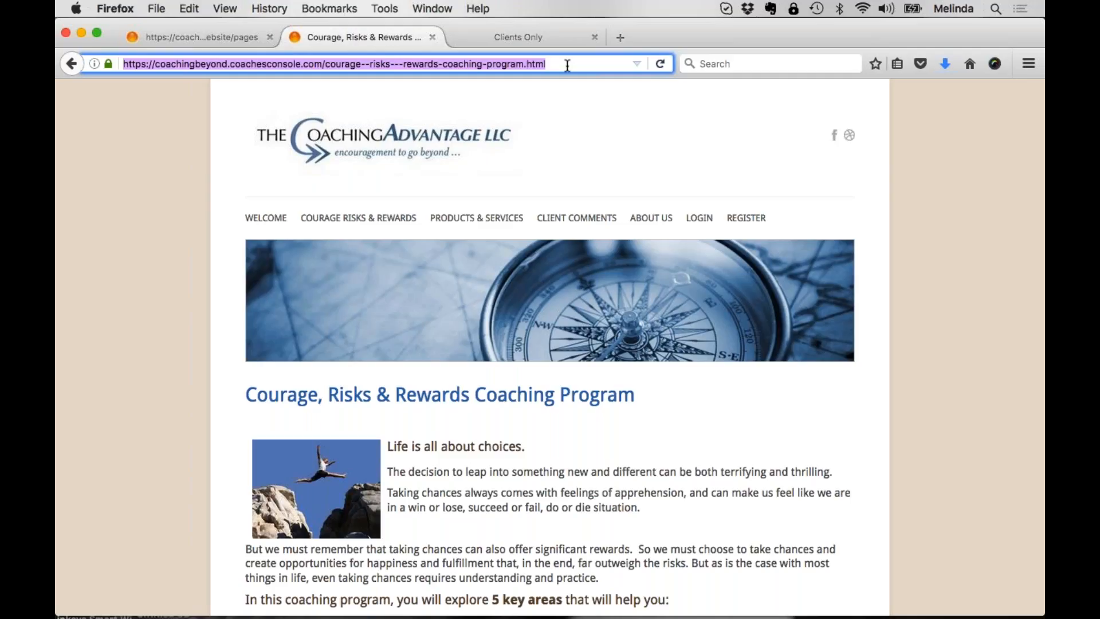
scroll(550, 401, "down", 5)
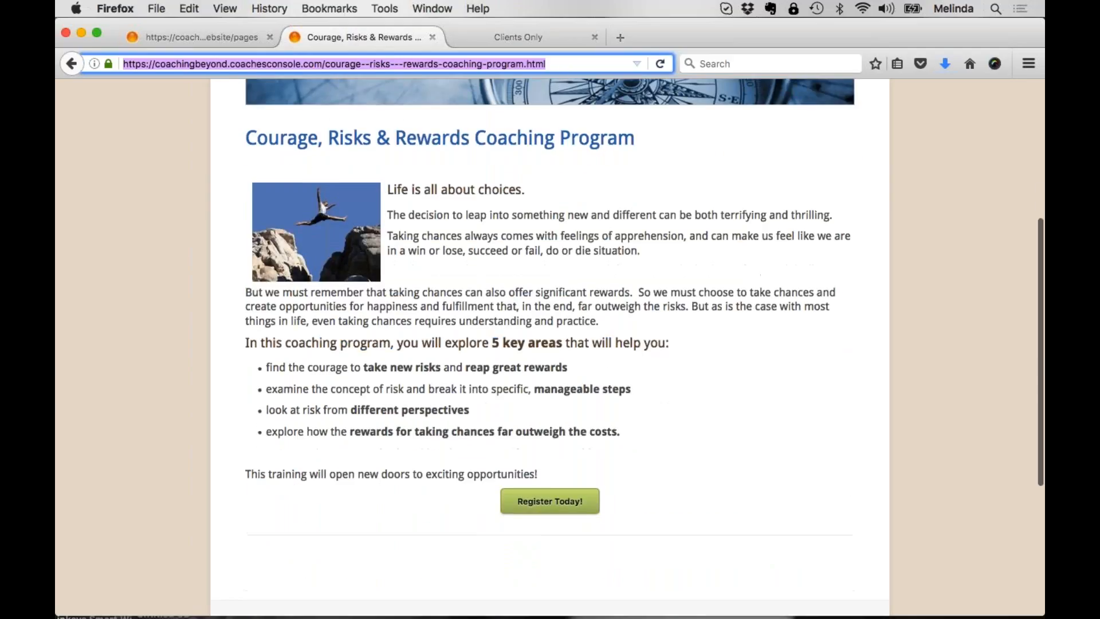
scroll(550, 501, "up", 4)
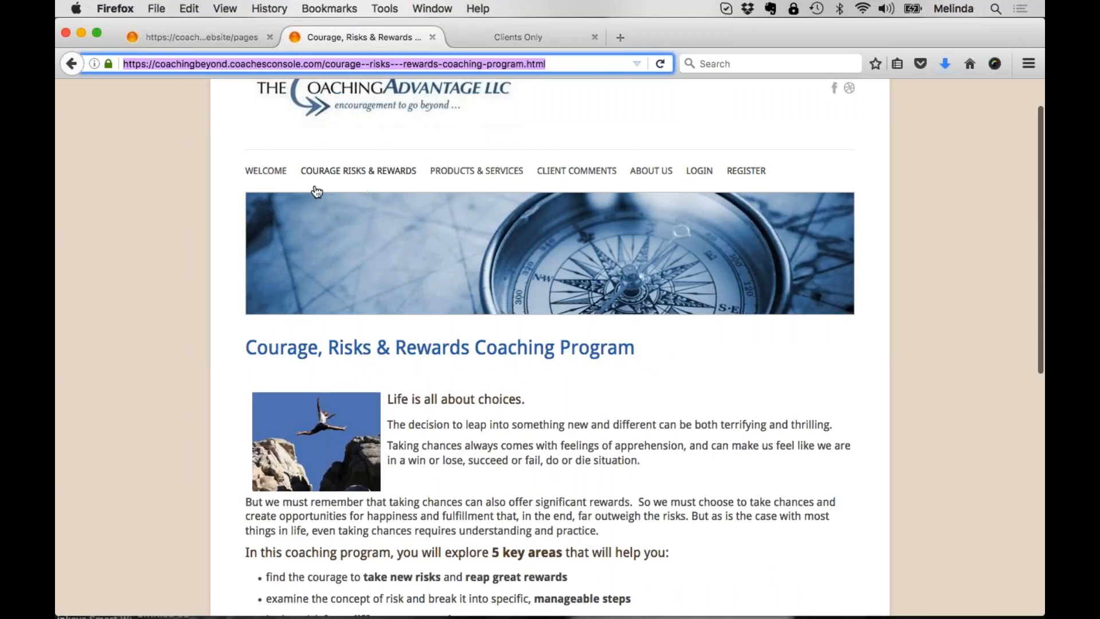
scroll(350, 198, "up", 1)
scroll(351, 198, "up", 1)
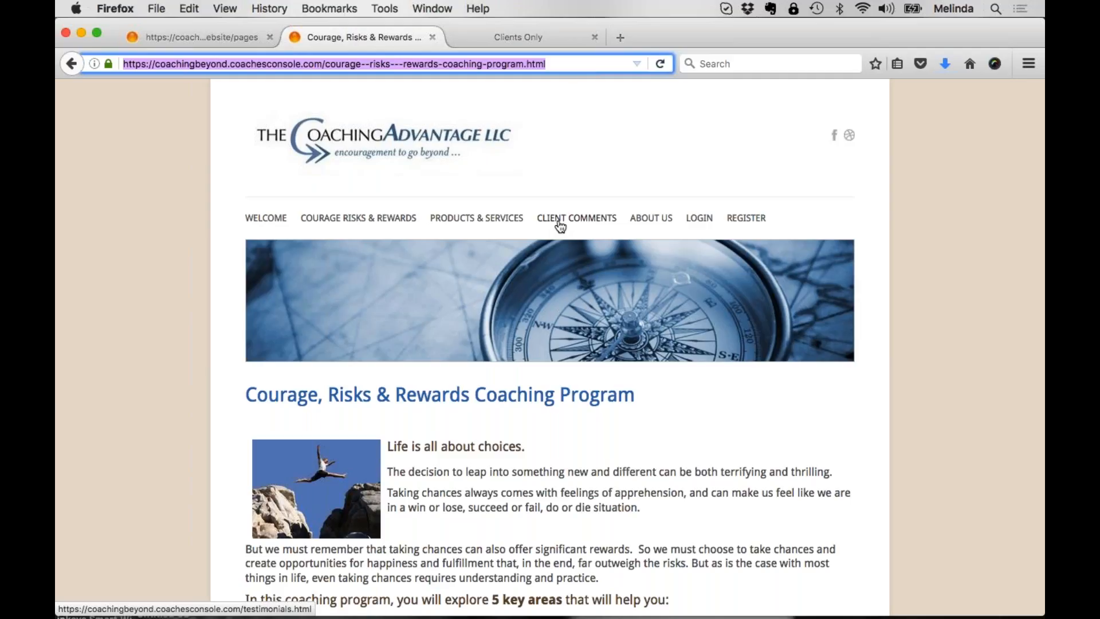
Step: Highlight the Courage Risks & Rewards menu item, followed by the program description and its bullet list, to examine how they relate
left_click_drag(417, 220, 296, 220)
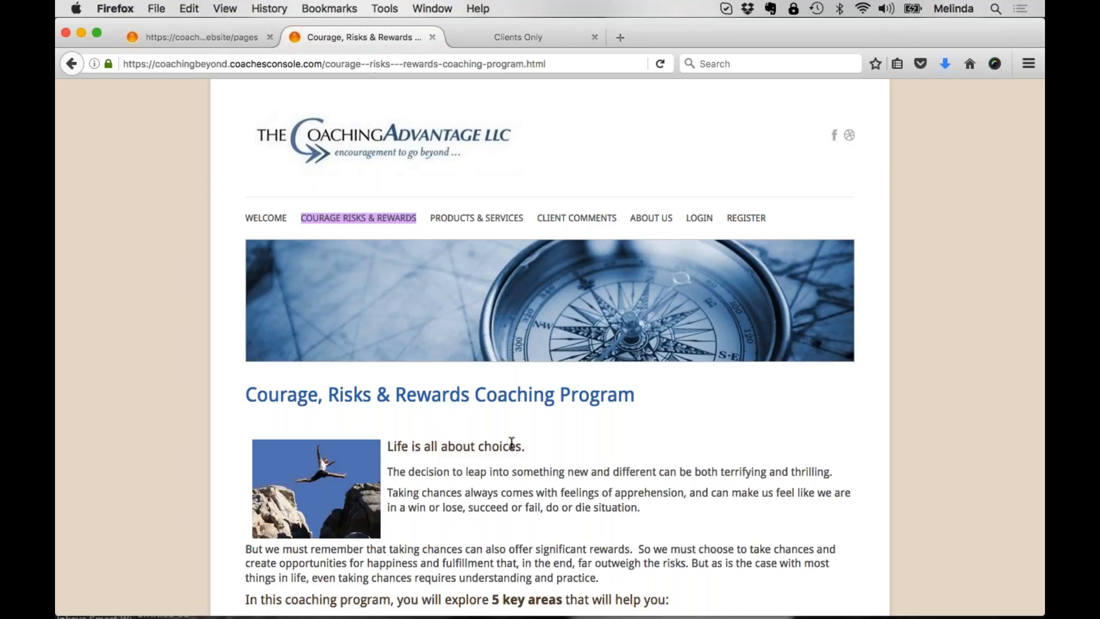
scroll(582, 449, "down", 5)
left_click_drag(401, 260, 617, 513)
scroll(618, 514, "down", 2)
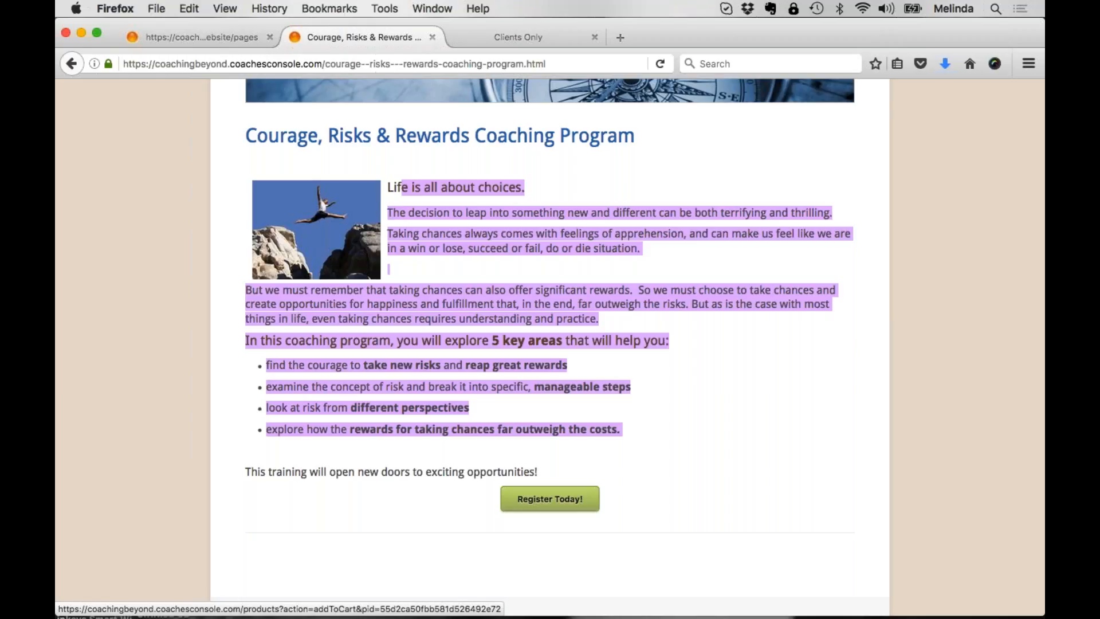
scroll(673, 177, "up", 5)
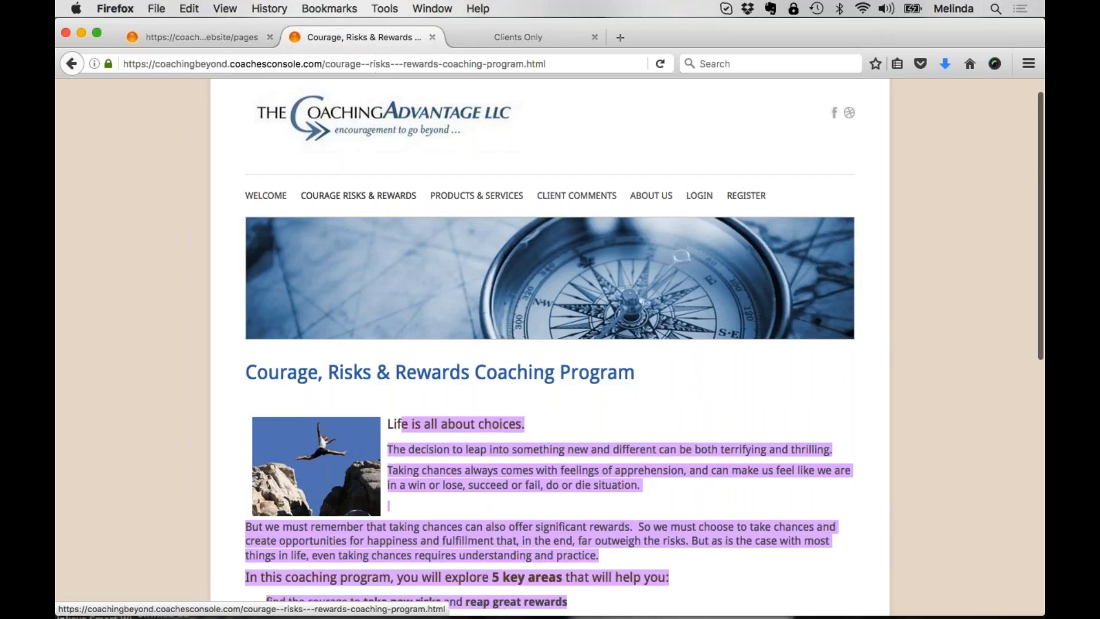
mouse_move(656, 217)
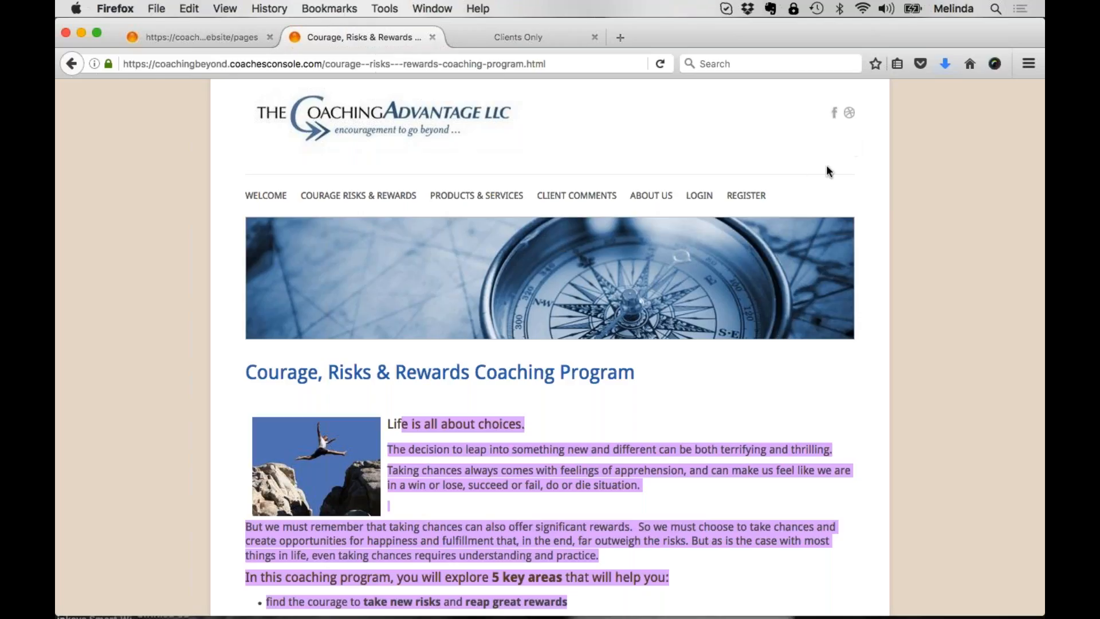
left_click(581, 148)
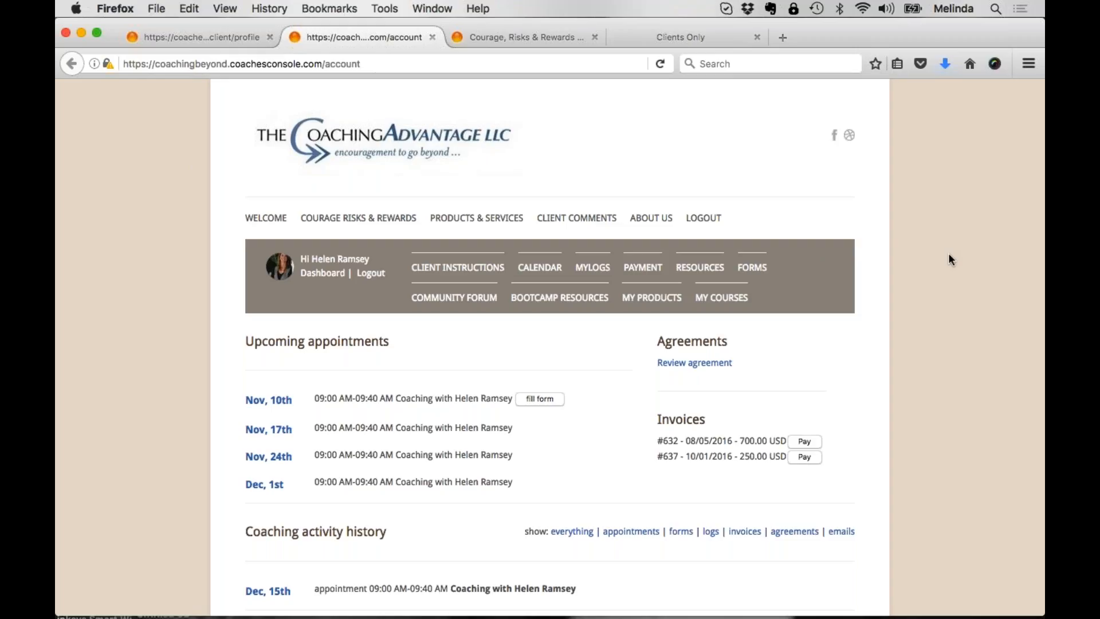
Step: Return to the coach's console and open the Bootcamp Resources website page for editing
left_click(232, 36)
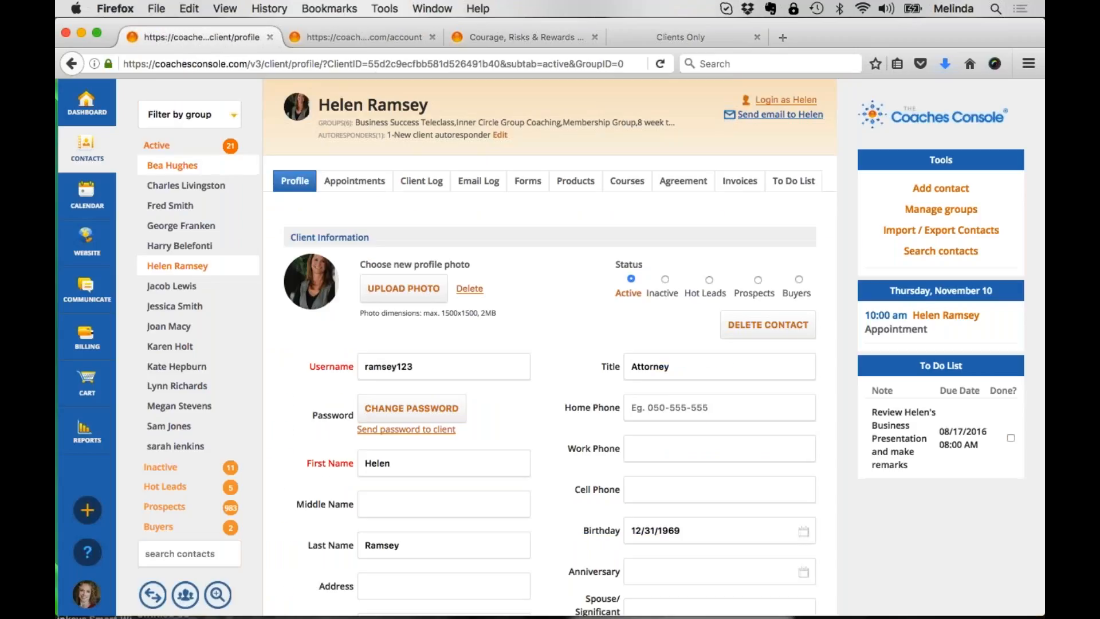
mouse_move(98, 247)
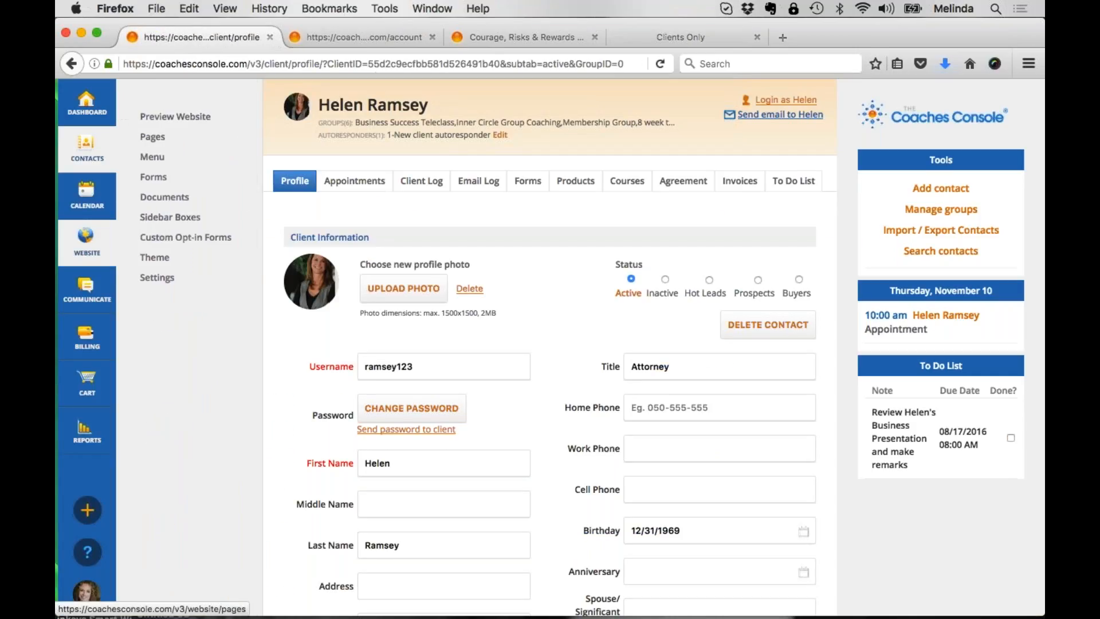
left_click(151, 137)
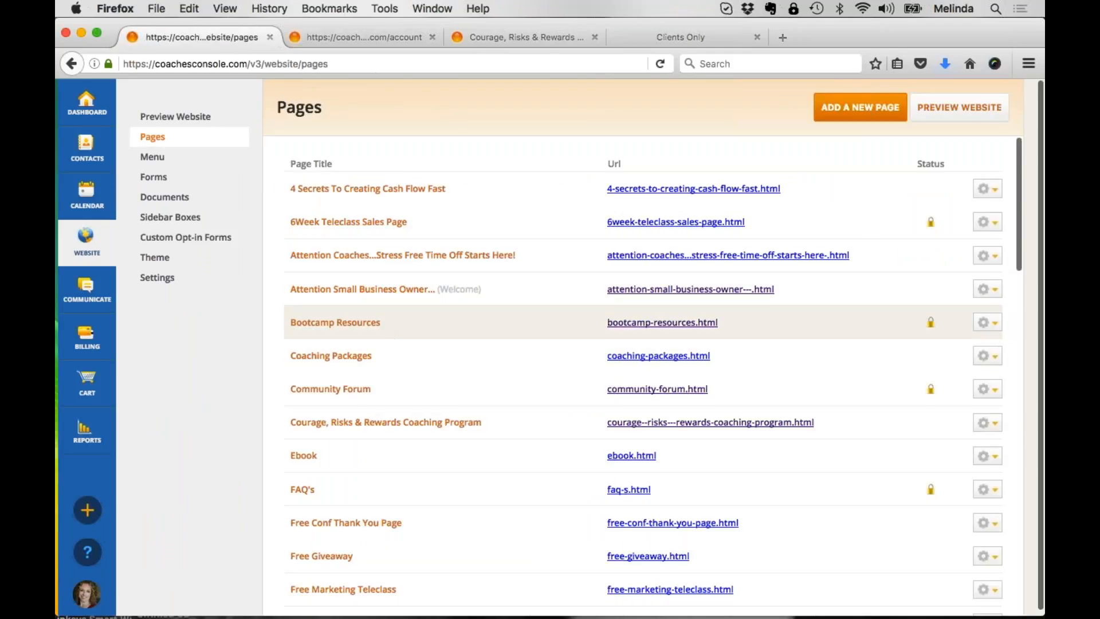
left_click_drag(403, 322, 289, 324)
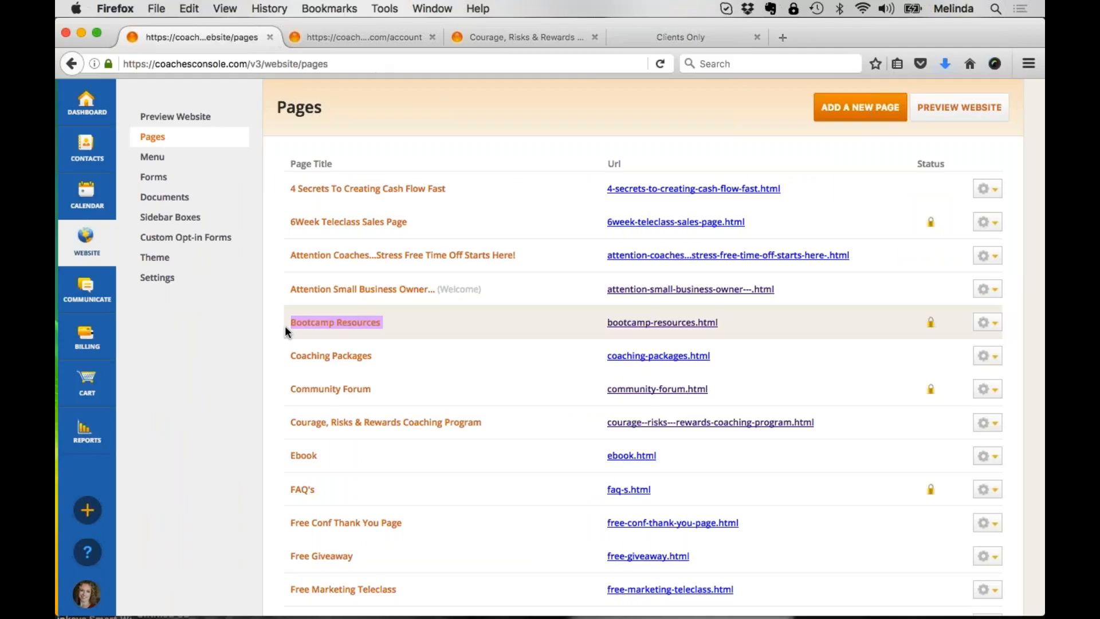
left_click(327, 331)
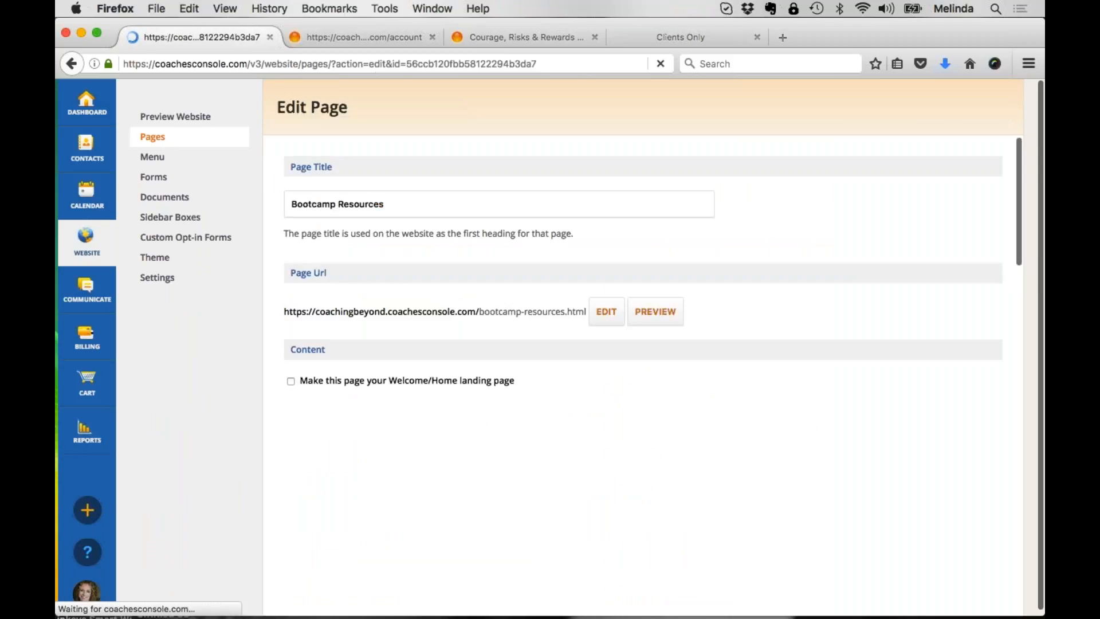
Step: Examine the Bootcamp Resources page's sidebar boxes, menu assignment and private-page option
scroll(641, 372, "down", 10)
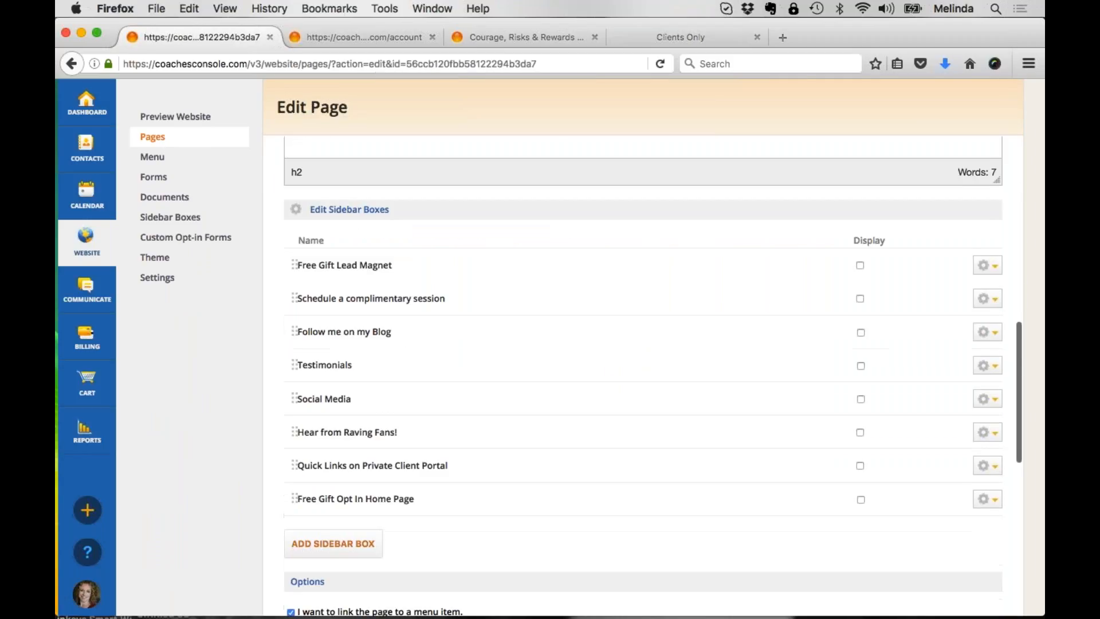
scroll(652, 376, "down", 6)
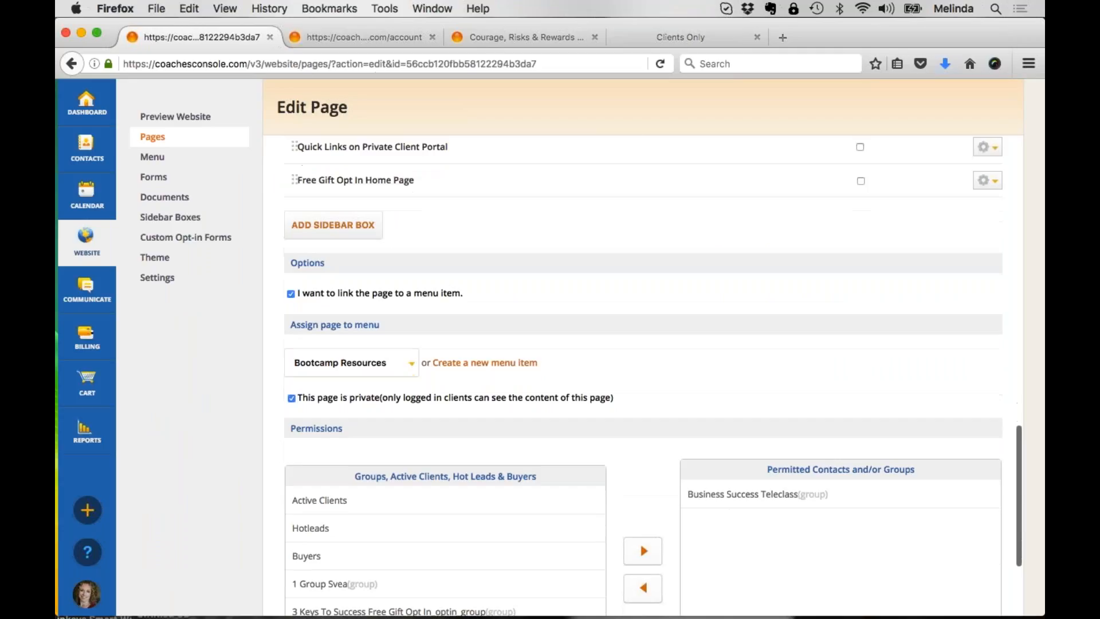
left_click_drag(331, 262, 283, 265)
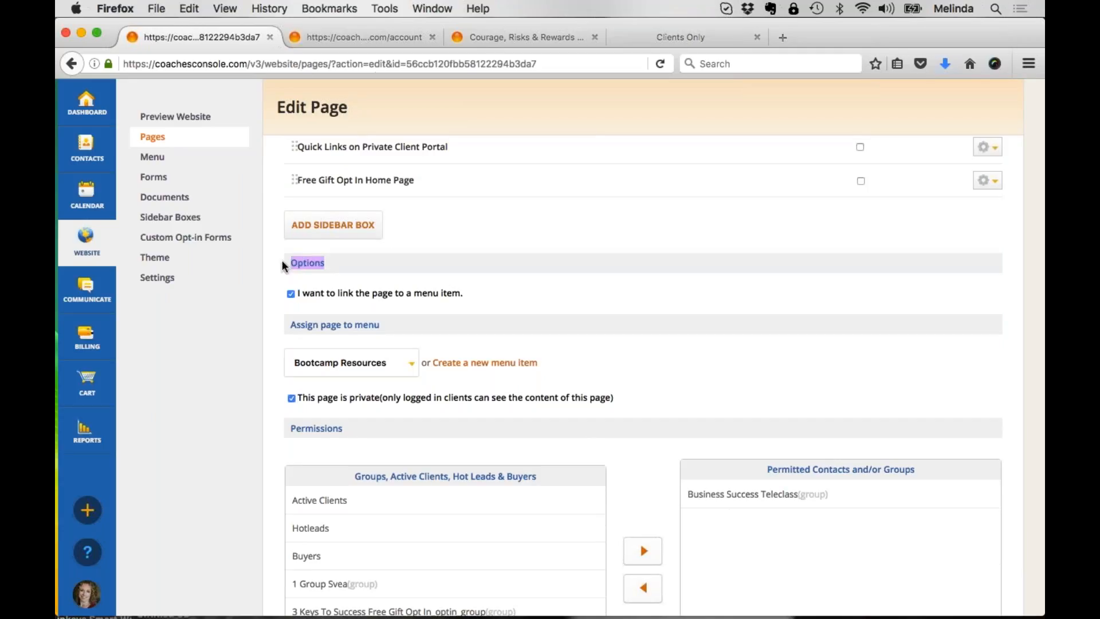
scroll(297, 343, "down", 3)
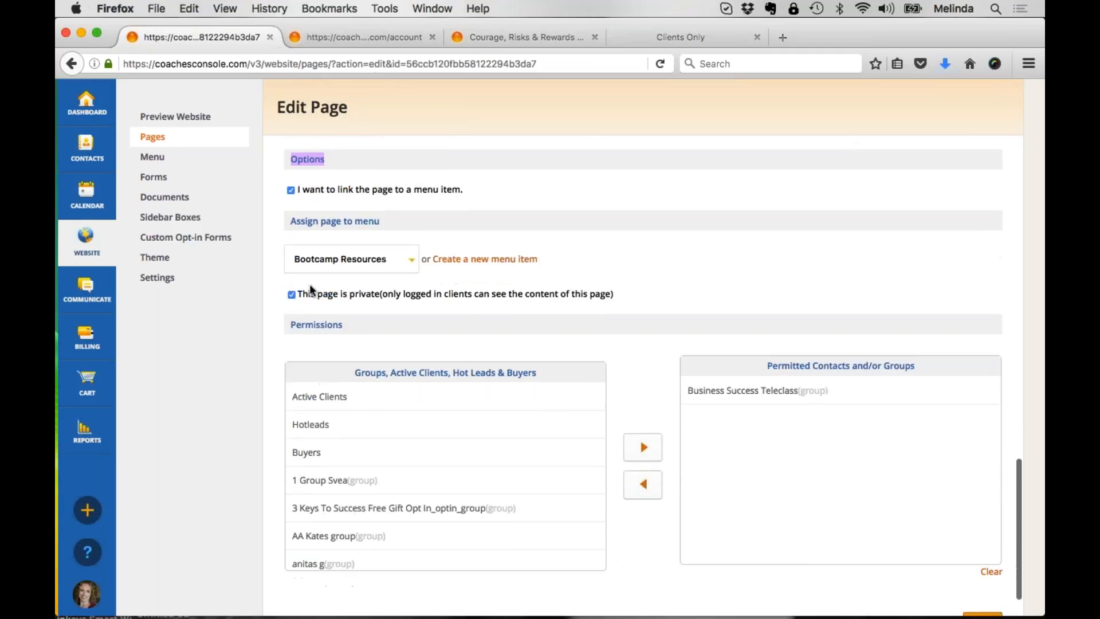
left_click_drag(308, 293, 627, 304)
left_click(629, 304)
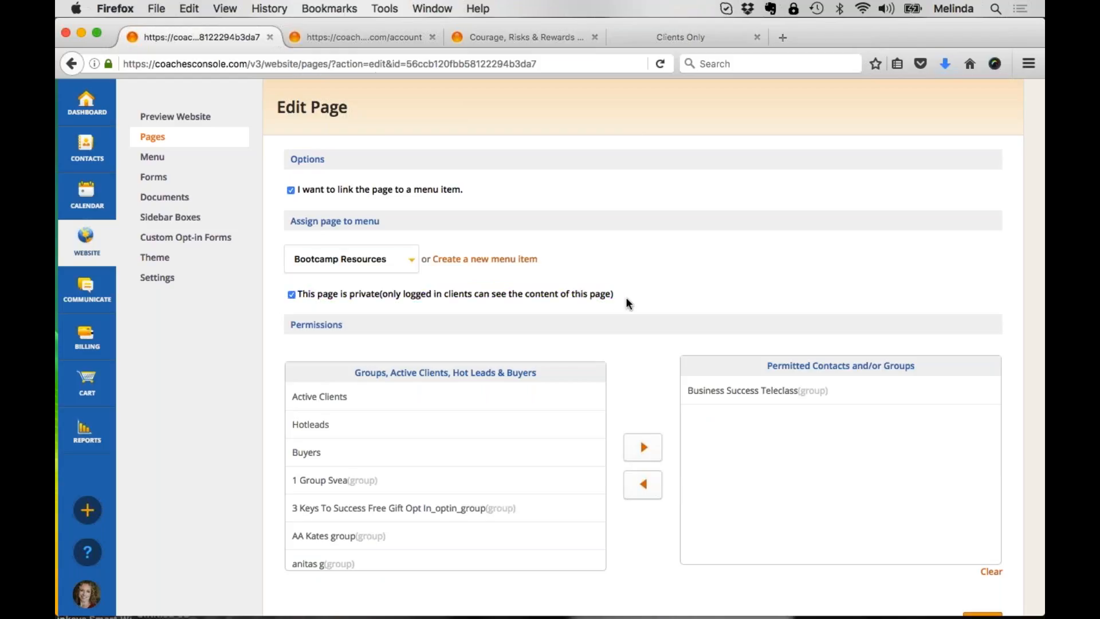
scroll(628, 304, "down", 1)
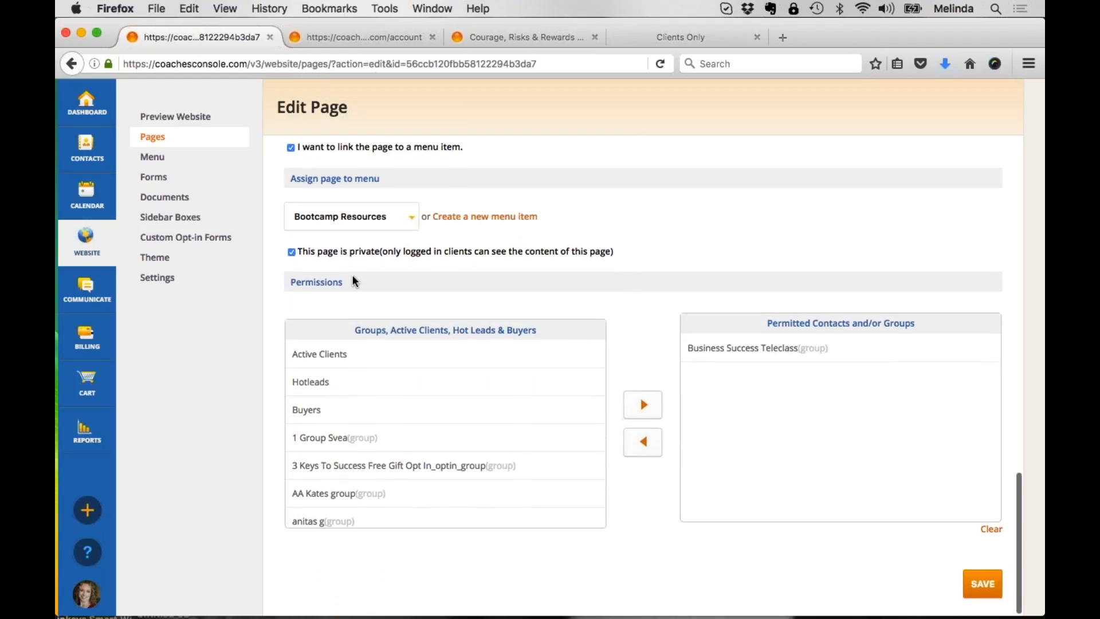
Step: Remove the Business Success Teleclass group from the Bootcamp Resources page's permitted contacts and groups
left_click_drag(354, 282, 291, 281)
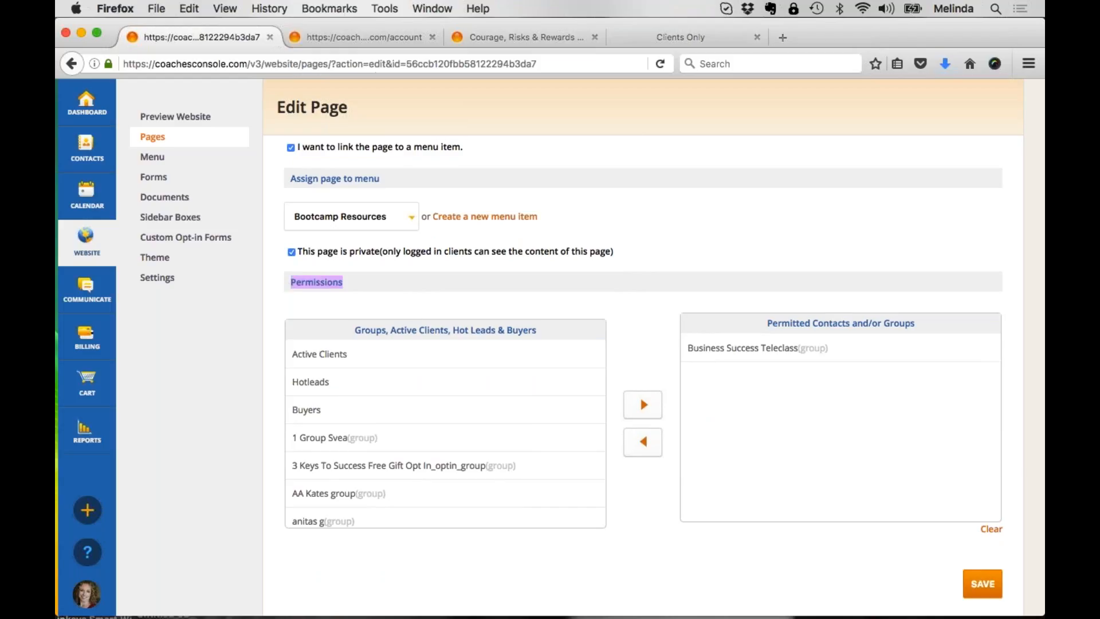
left_click(736, 348)
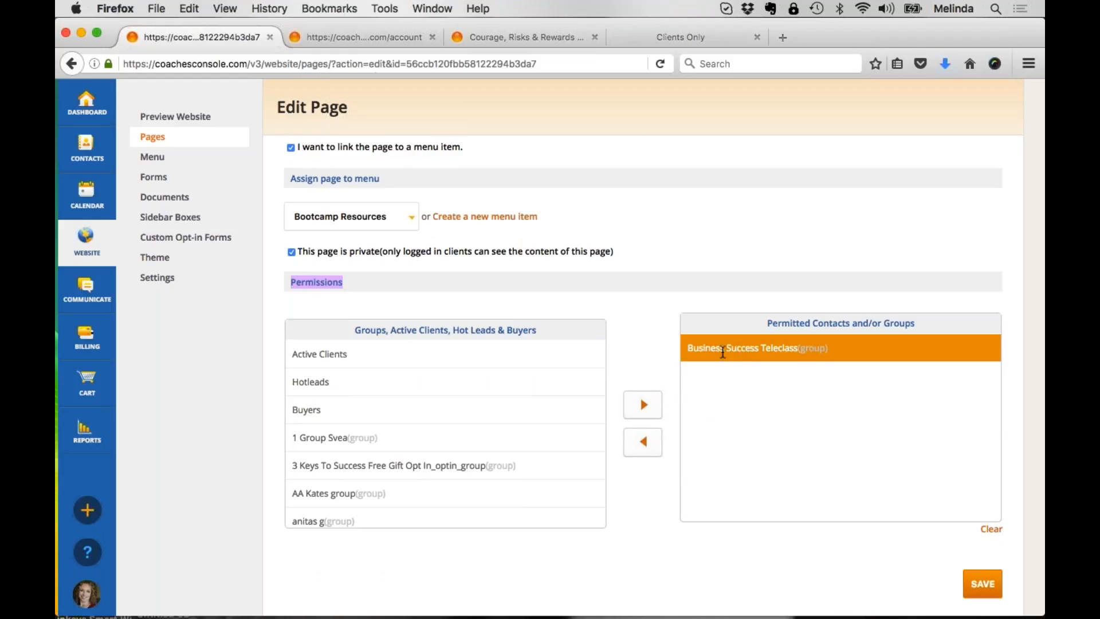
left_click(643, 441)
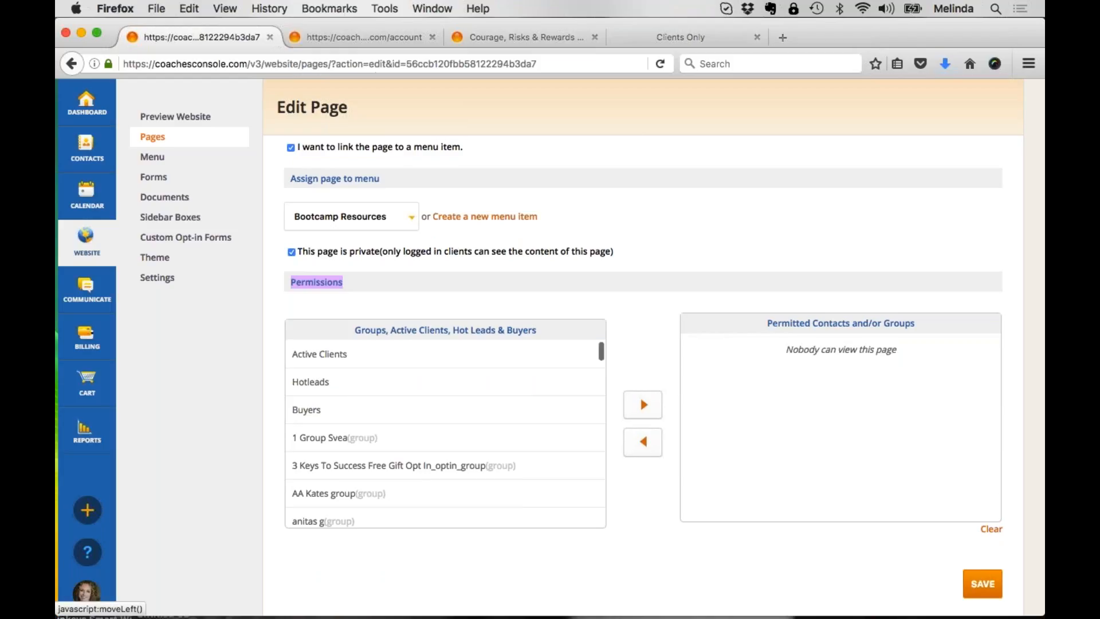
Step: Add the Checklist Group to the Bootcamp Resources page's permitted contacts and groups
scroll(445, 433, "down", 5)
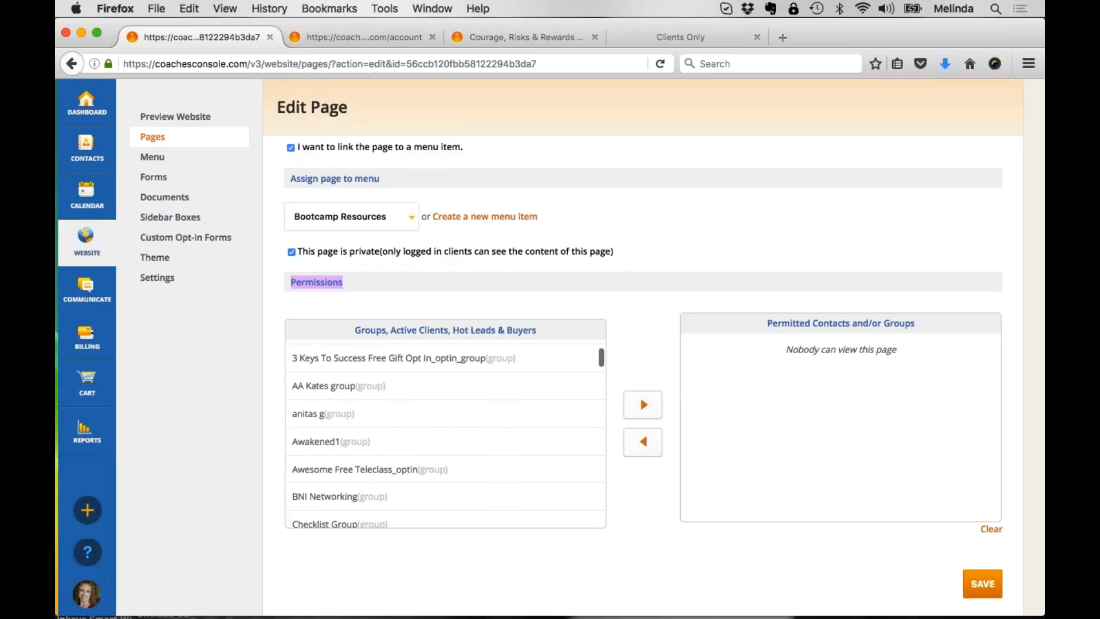
scroll(446, 479, "down", 4)
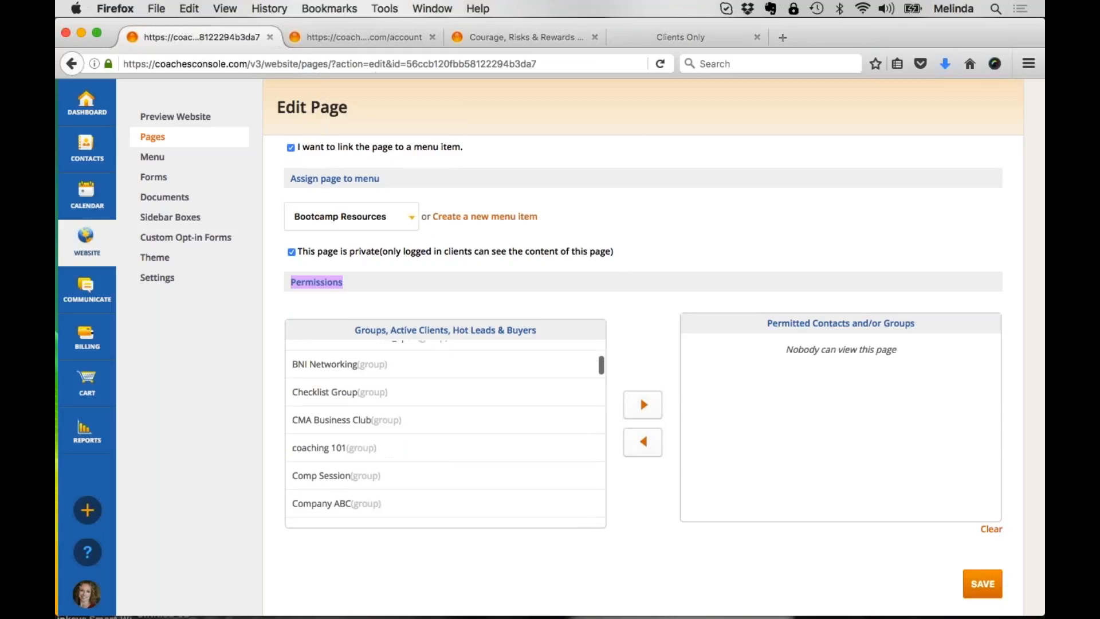
scroll(410, 452, "up", 1)
left_click(375, 429)
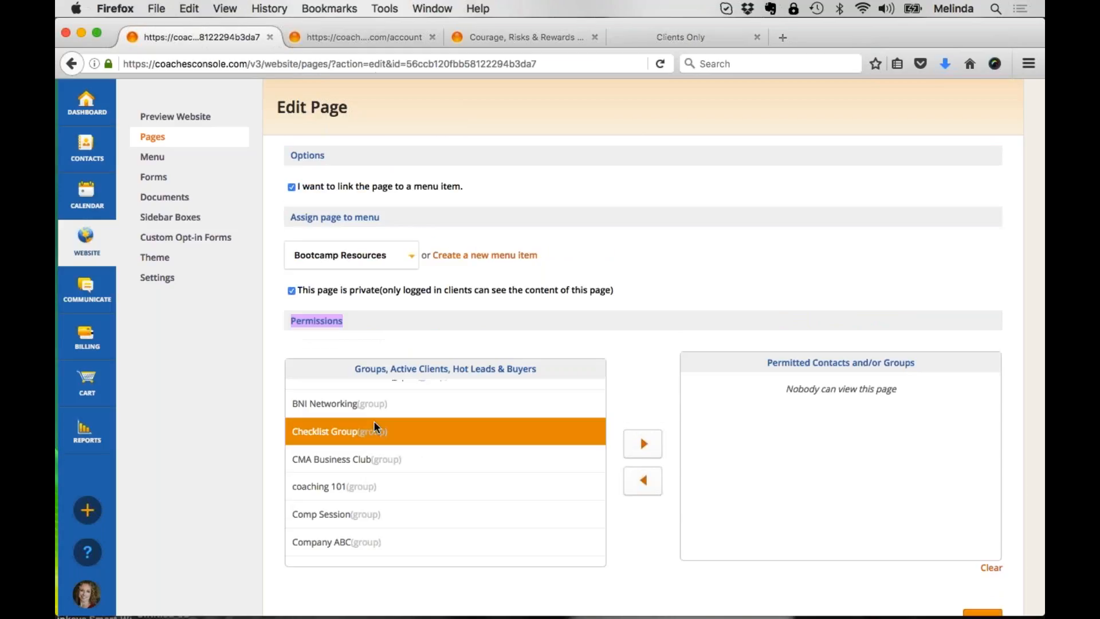
left_click(643, 444)
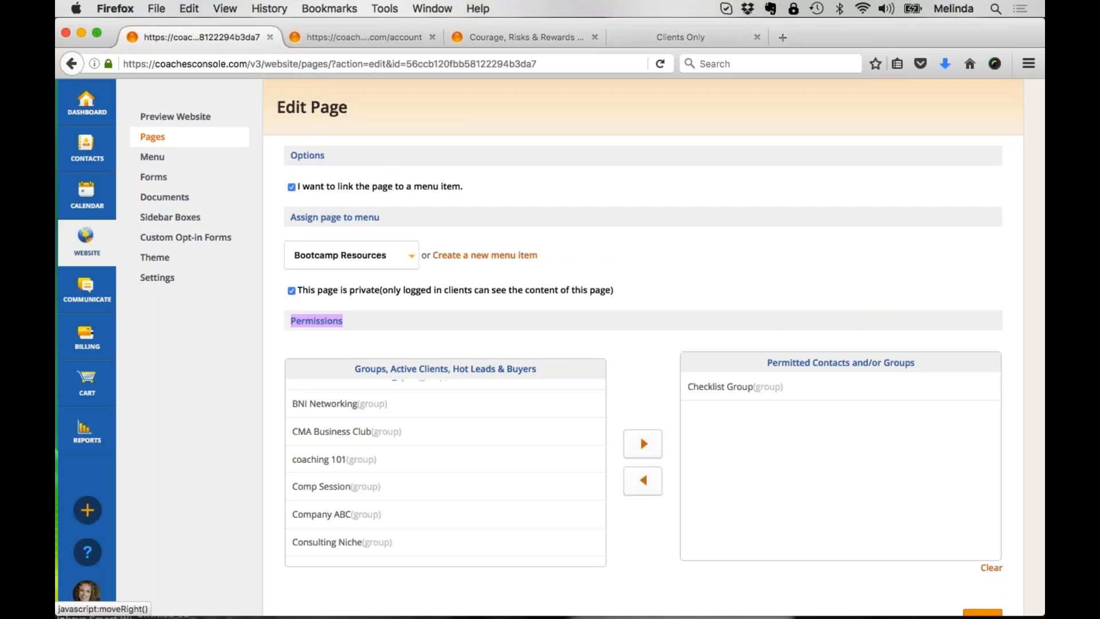
left_click(729, 391)
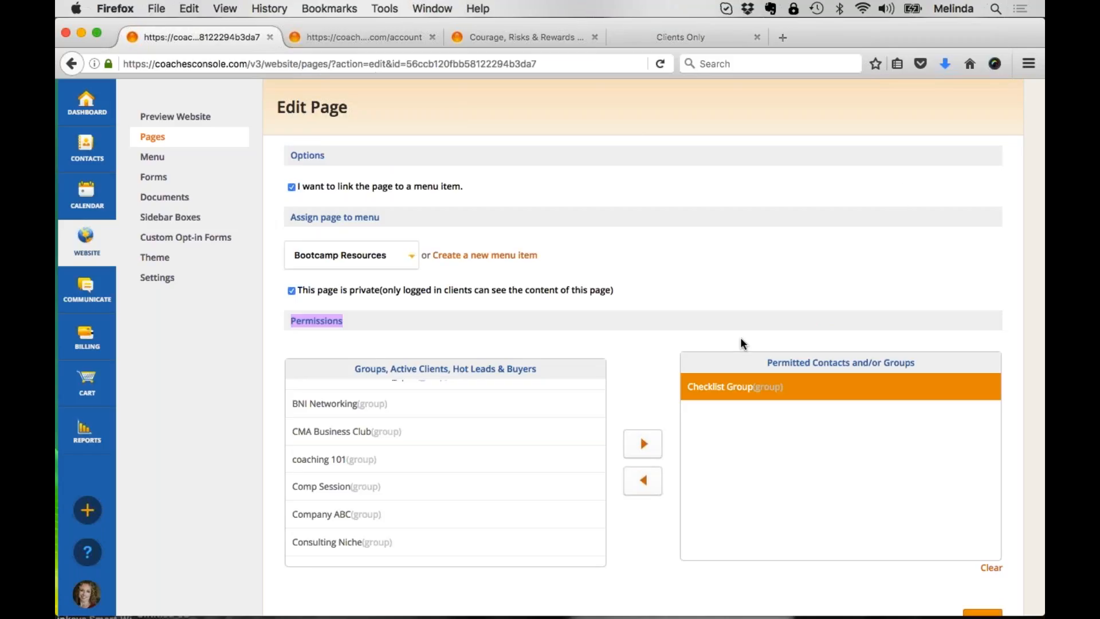
Step: Leave the page editor and open the management page for contact groups
left_click(402, 36)
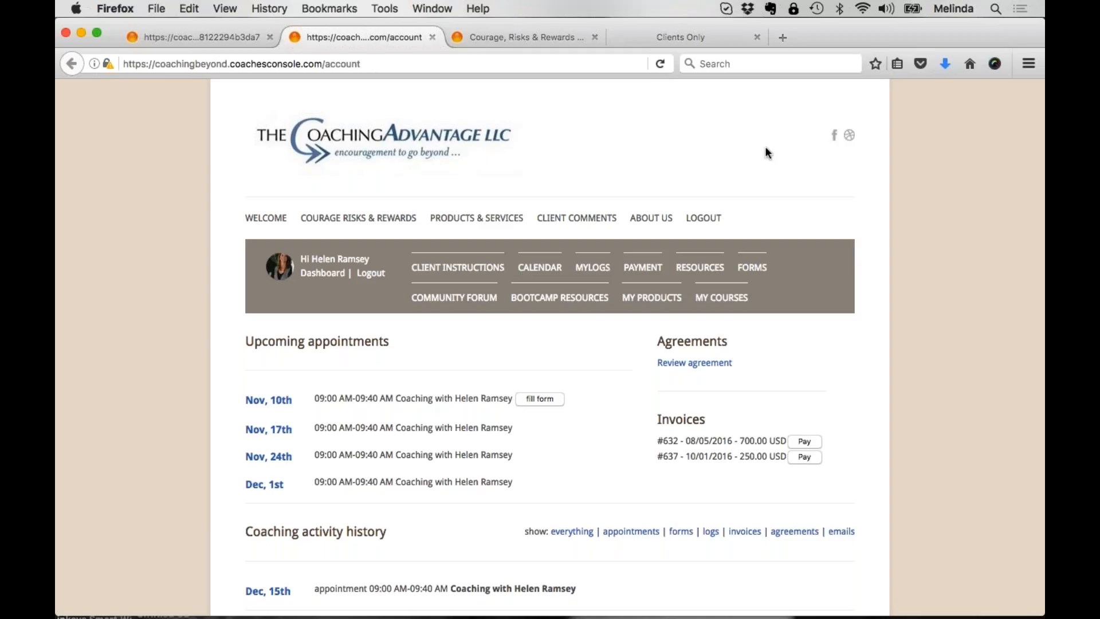
left_click(227, 35)
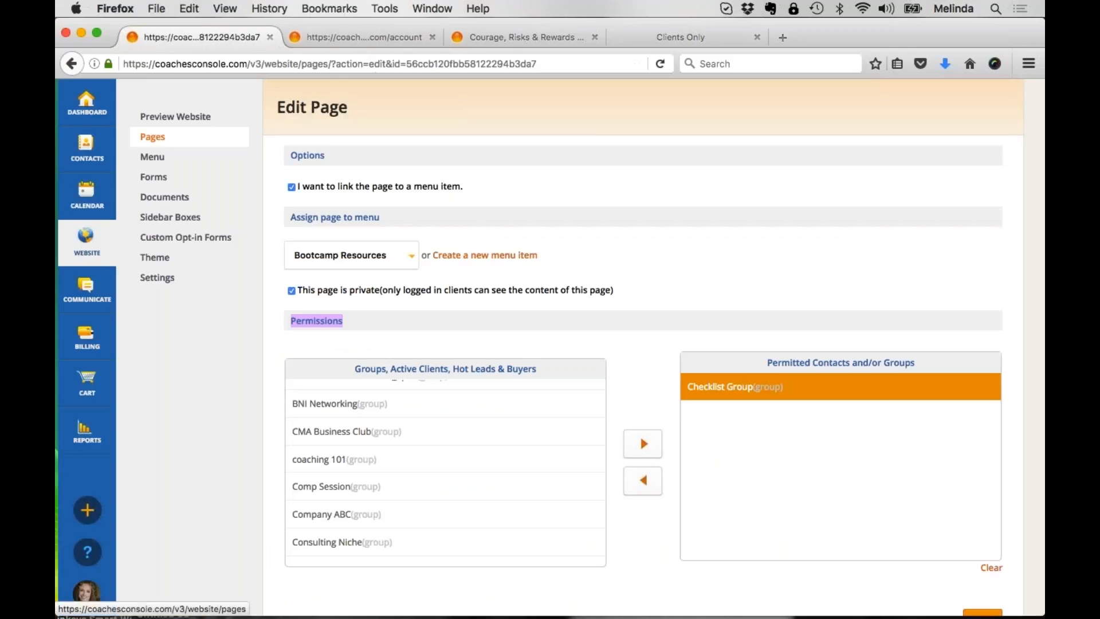
left_click(161, 138)
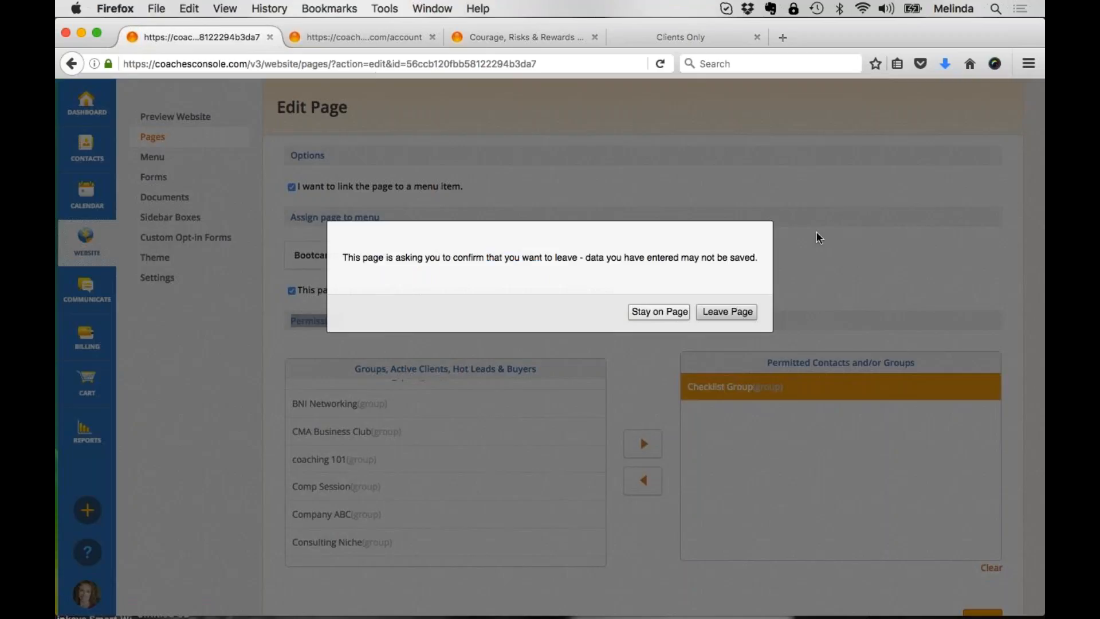
left_click(726, 311)
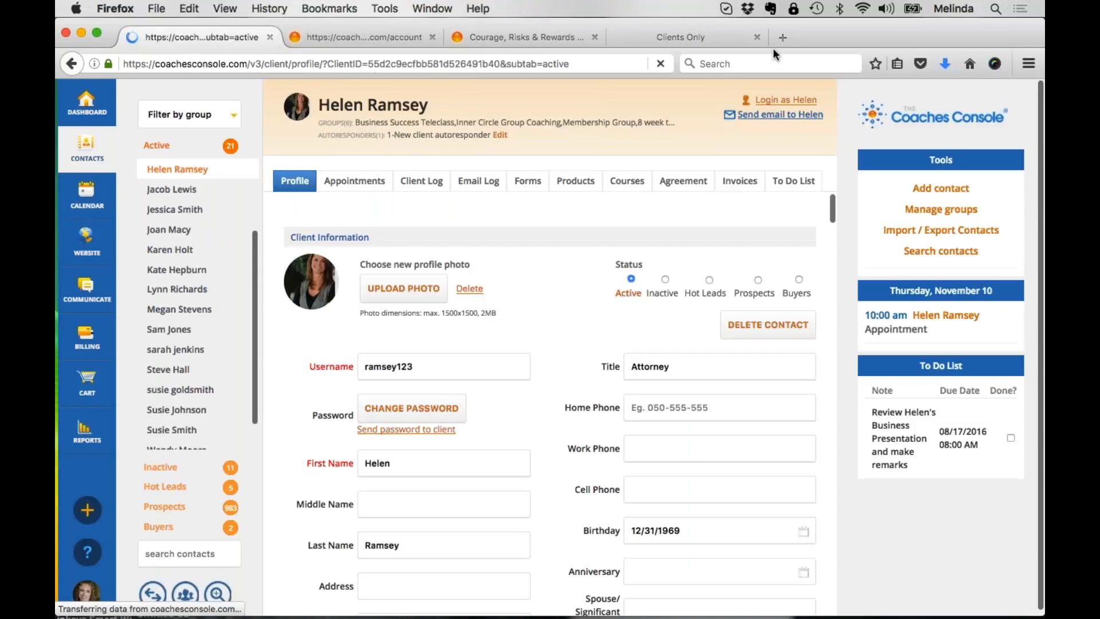
left_click(945, 195)
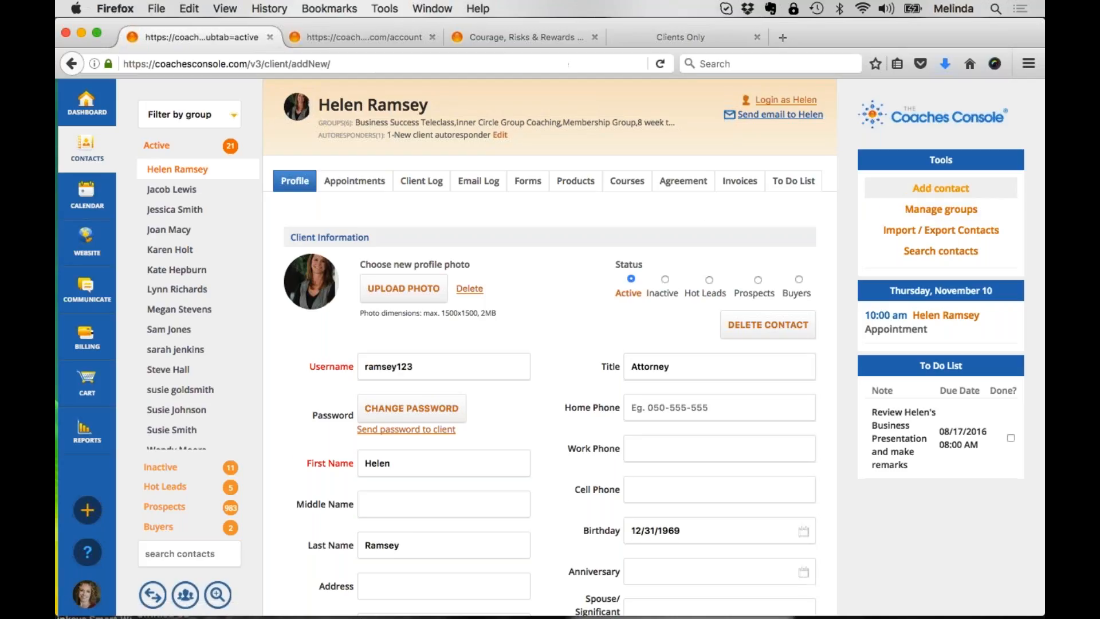
left_click(940, 209)
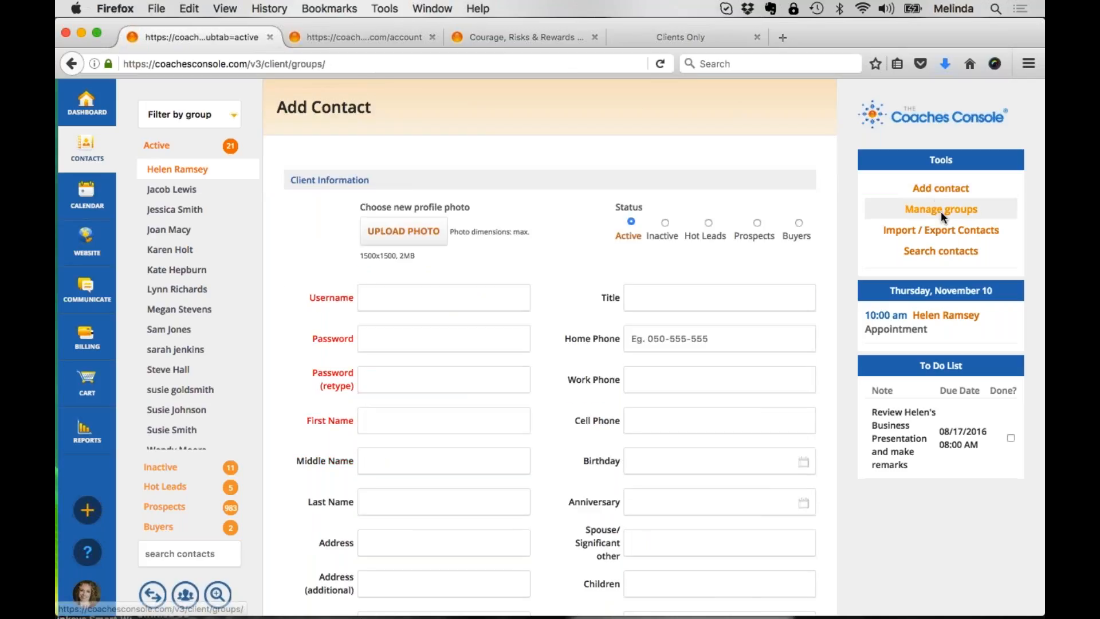
Step: Add a contact group named English Clients
left_click(465, 209)
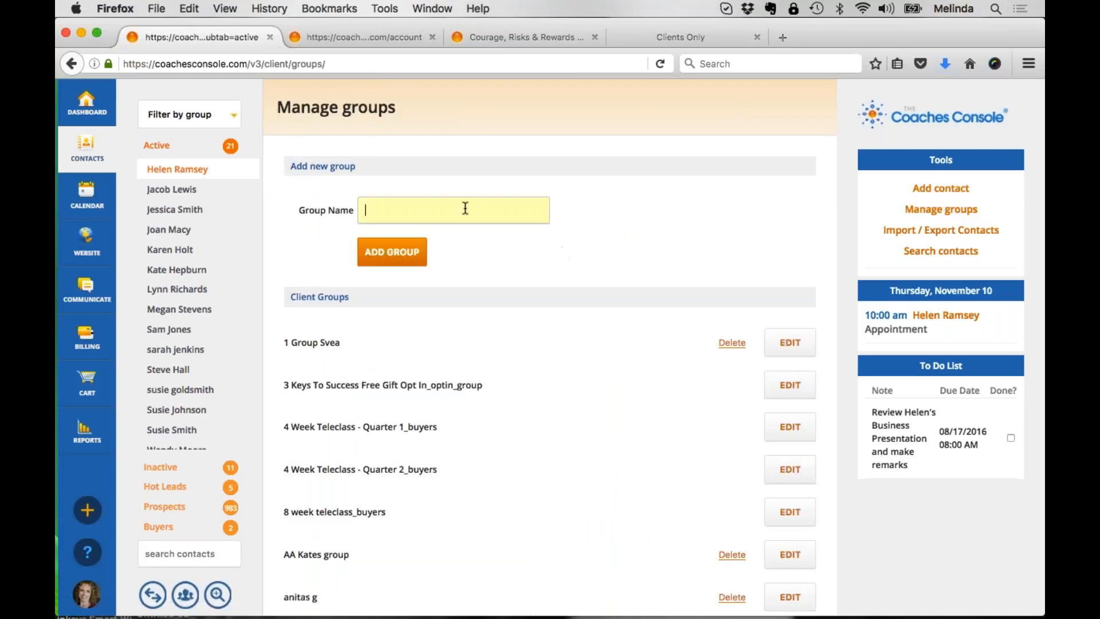
type("English Clients")
key("Return")
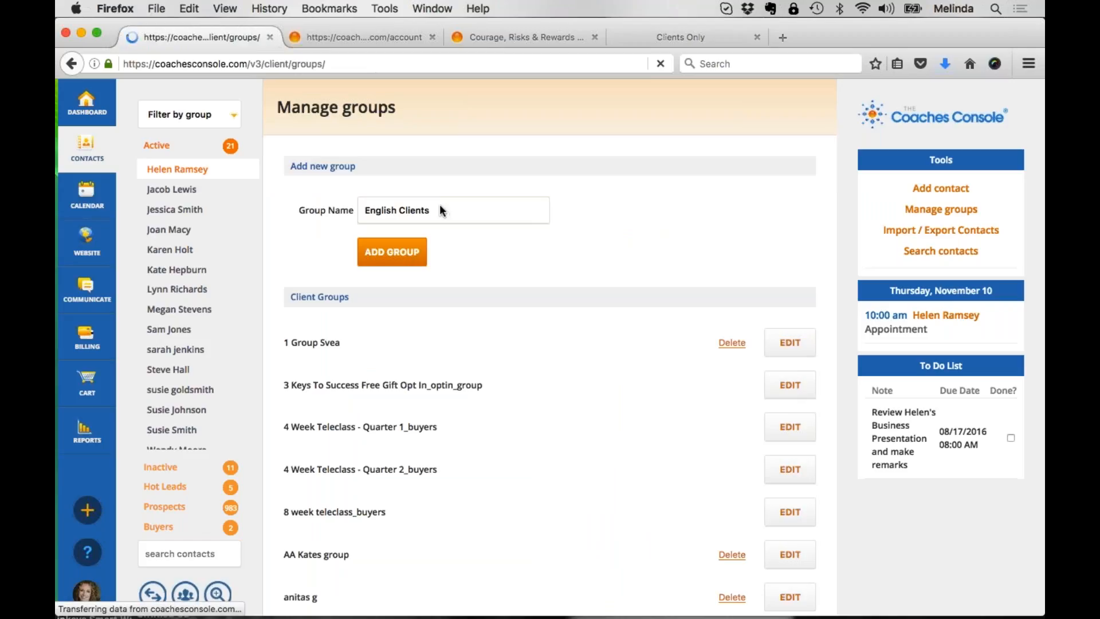
Step: Add a contact group named French Clients
type("F")
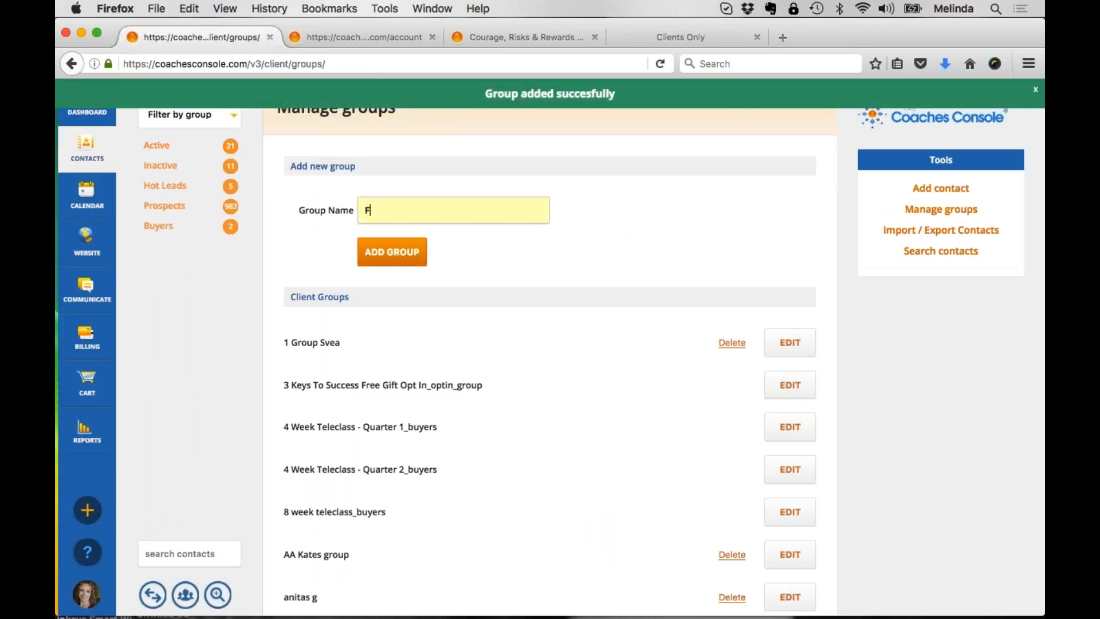
type("rench Clients")
key("Tab")
key("Return")
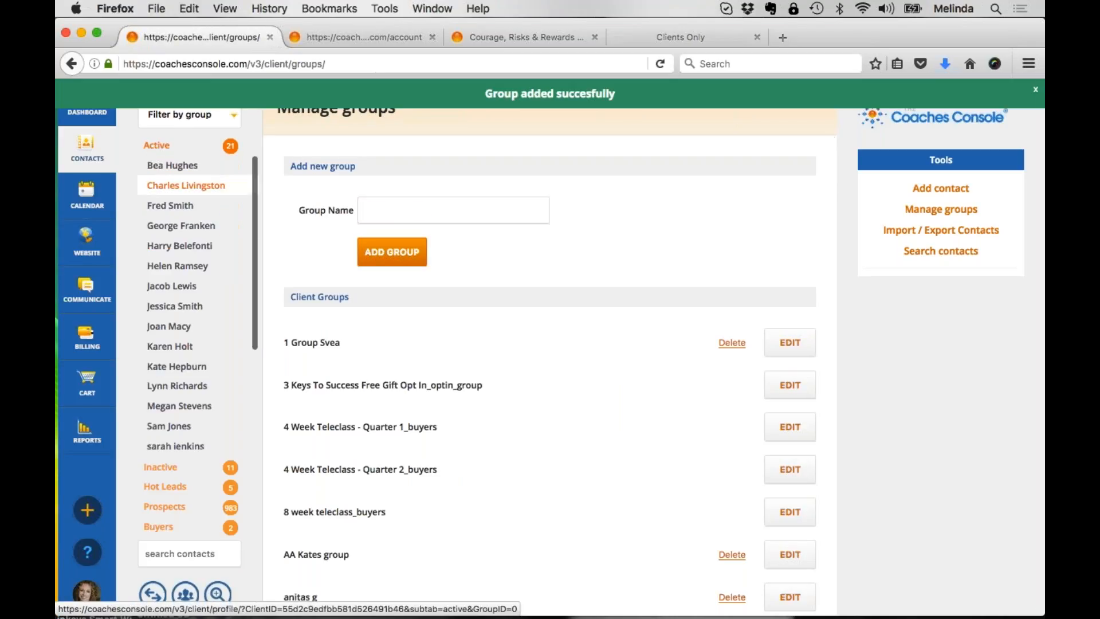
Step: Open an active client's profile and look through the client information, billing and email address sections
left_click(182, 270)
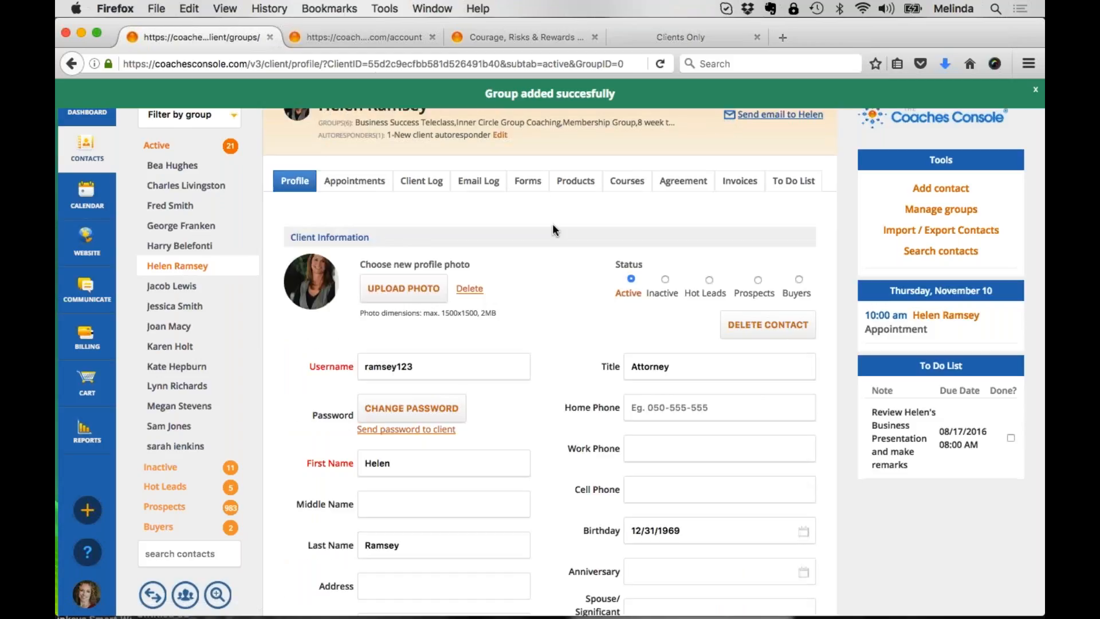
scroll(554, 230, "down", 10)
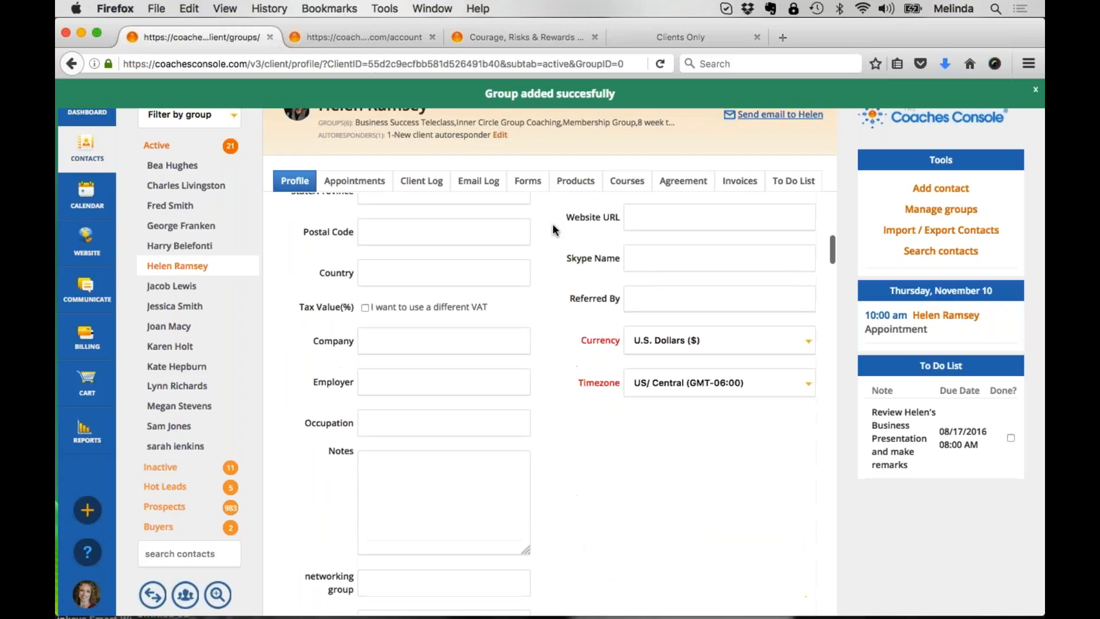
scroll(554, 230, "down", 5)
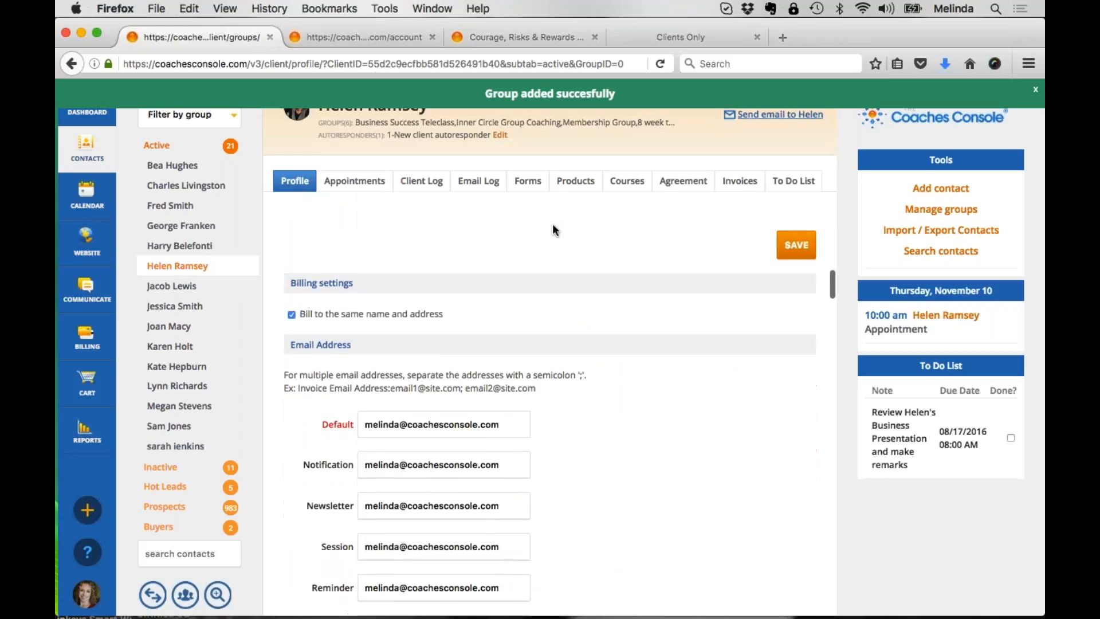
scroll(554, 230, "up", 7)
scroll(554, 229, "up", 8)
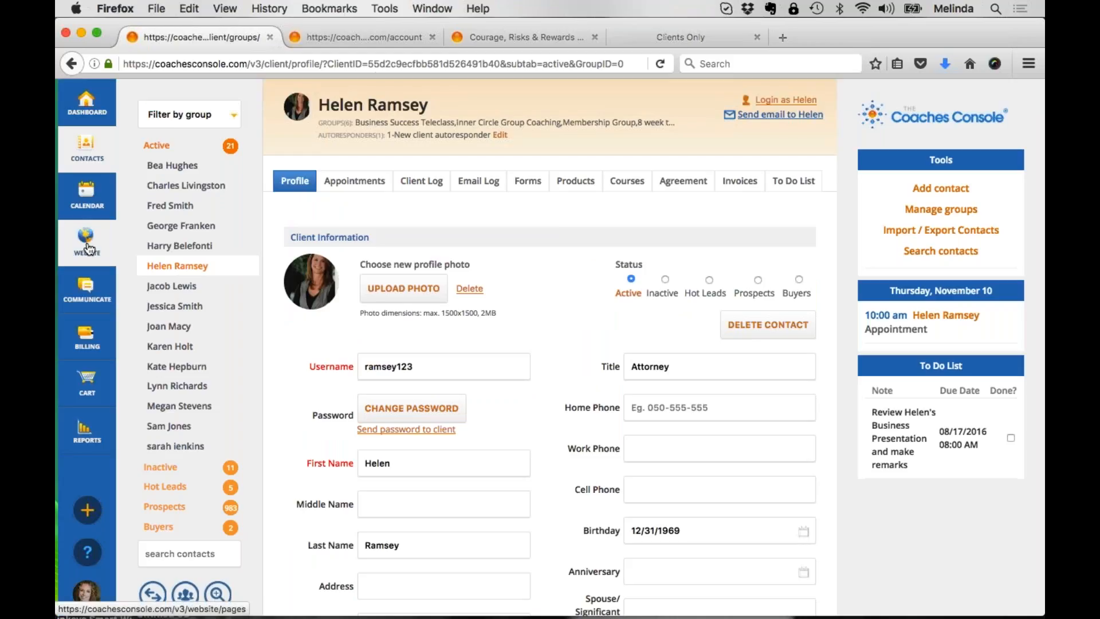
Step: Open the 3 Keys To Success Free Gift Opt In form and examine its name and group assignment options
mouse_move(87, 247)
left_click(188, 240)
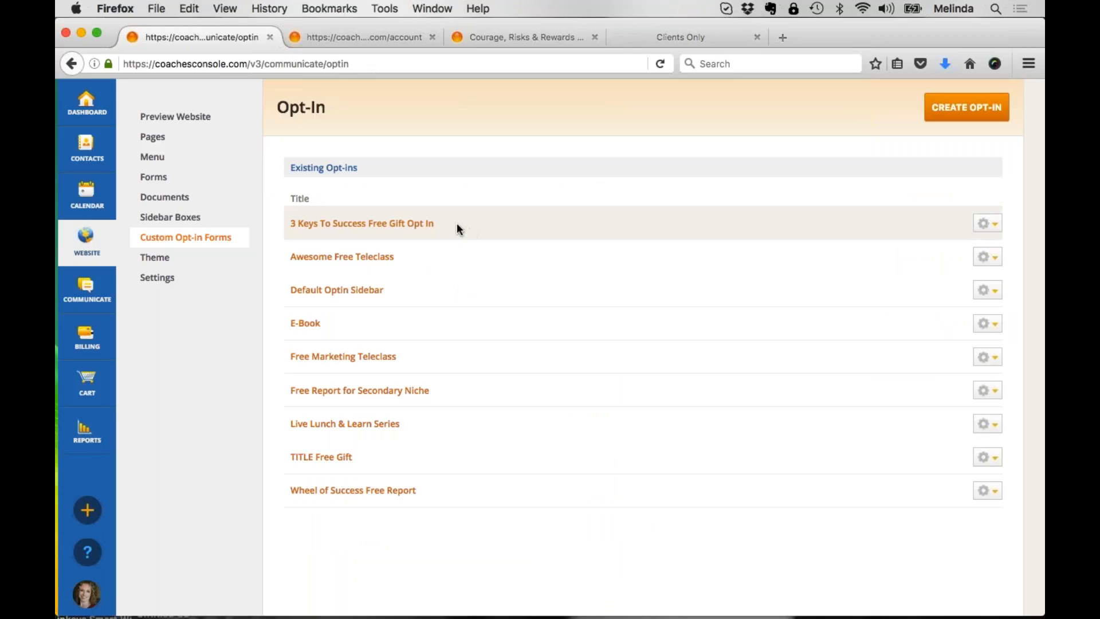
left_click_drag(456, 222, 284, 225)
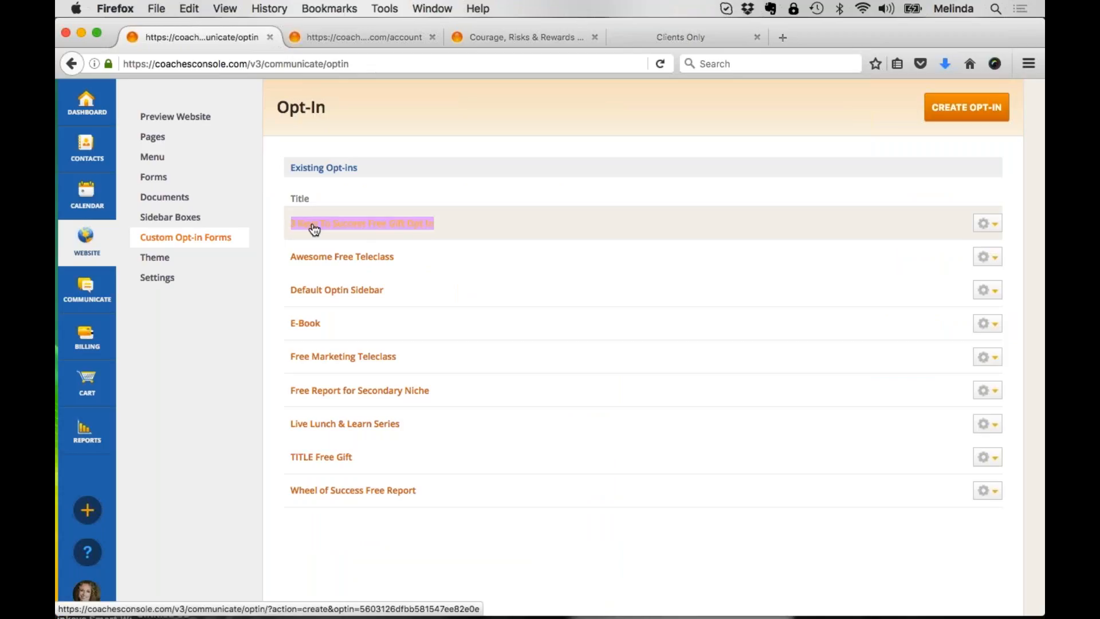
left_click(384, 231)
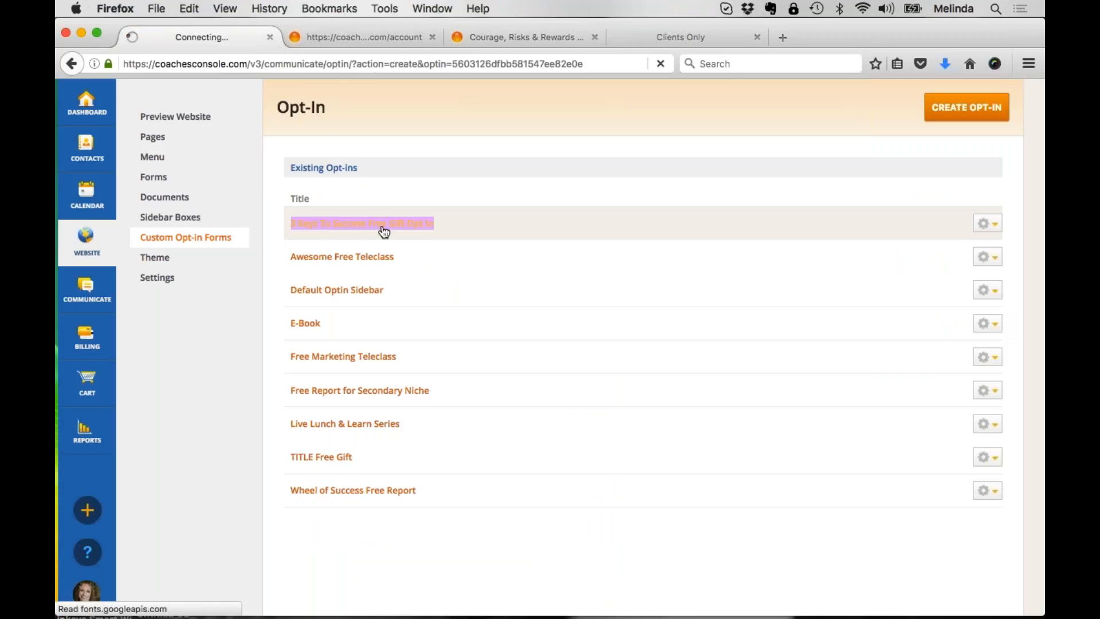
scroll(437, 210, "down", 1)
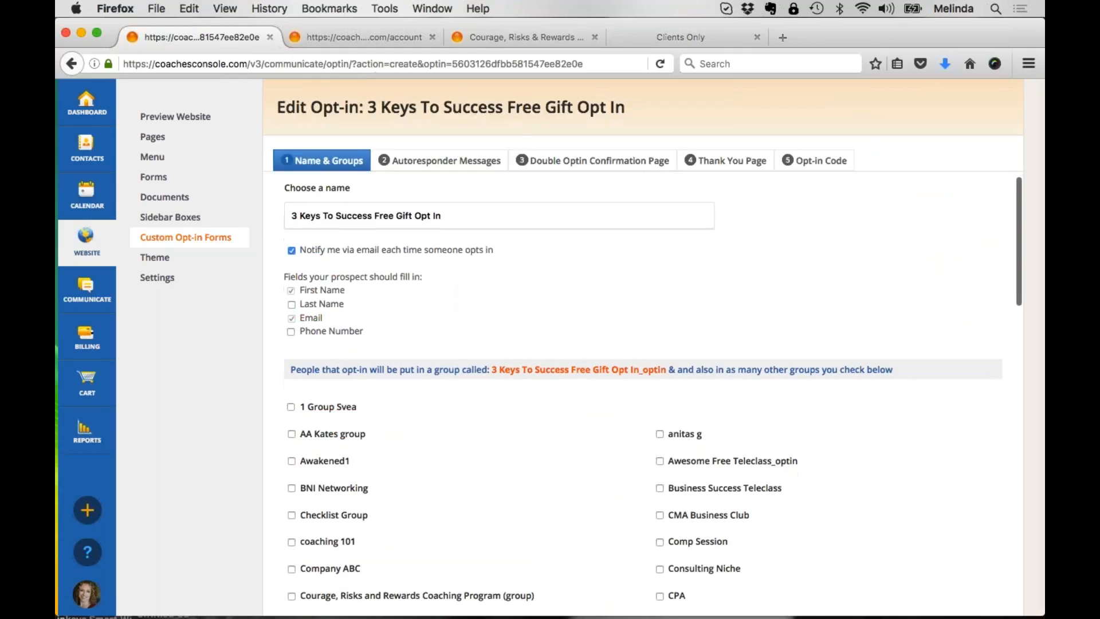
left_click(462, 215)
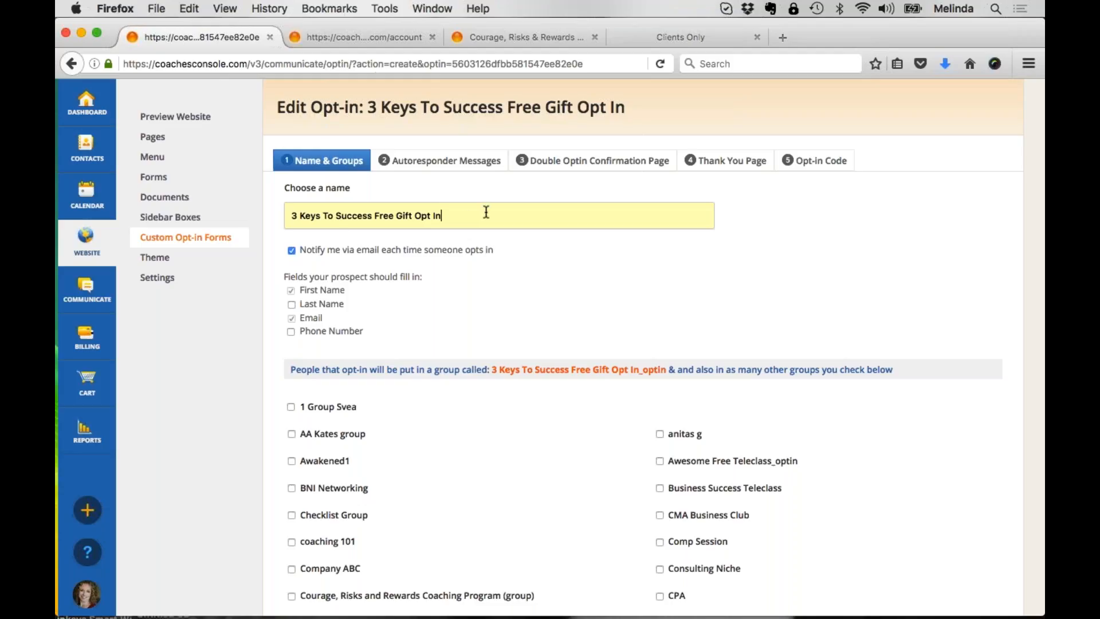
scroll(485, 213, "down", 2)
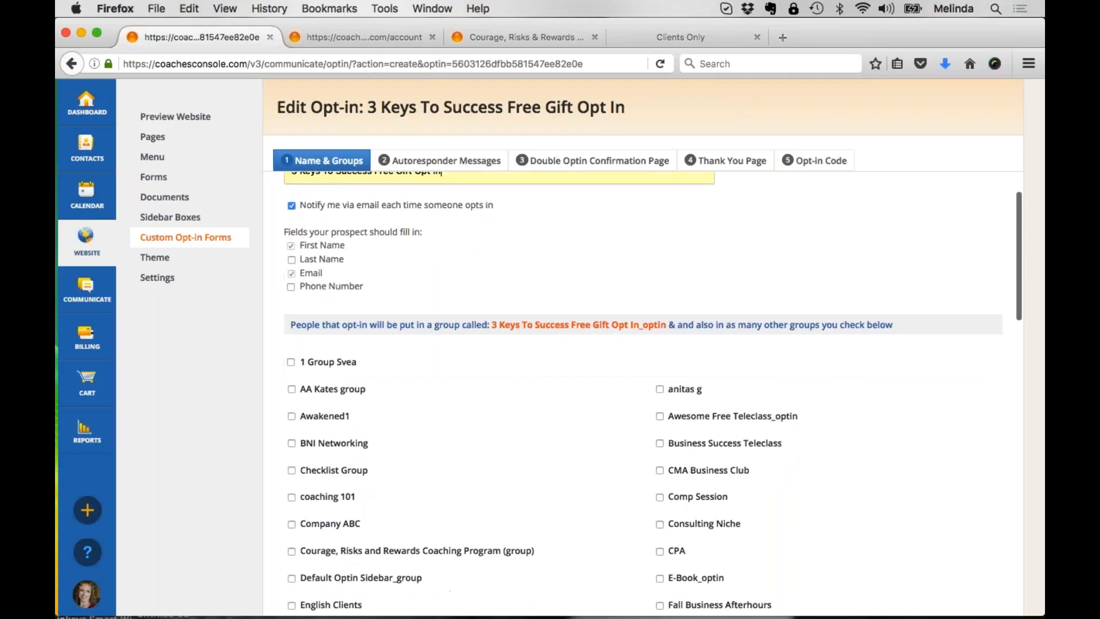
scroll(486, 213, "up", 2)
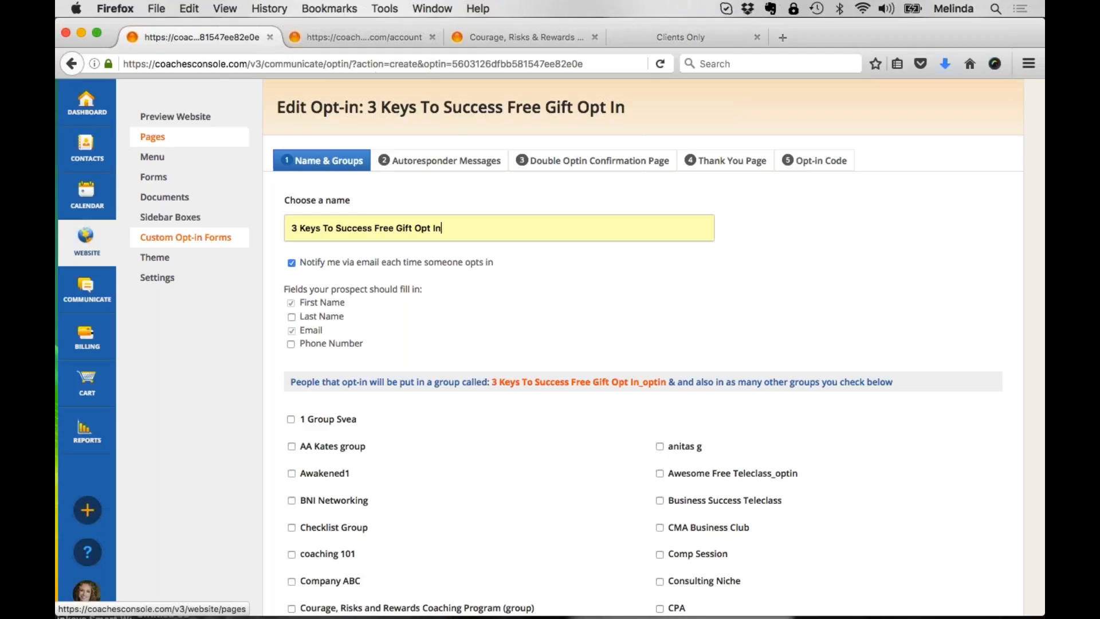
Step: Reopen the Bootcamp Resources website page for editing and highlight its private-page option
left_click(153, 136)
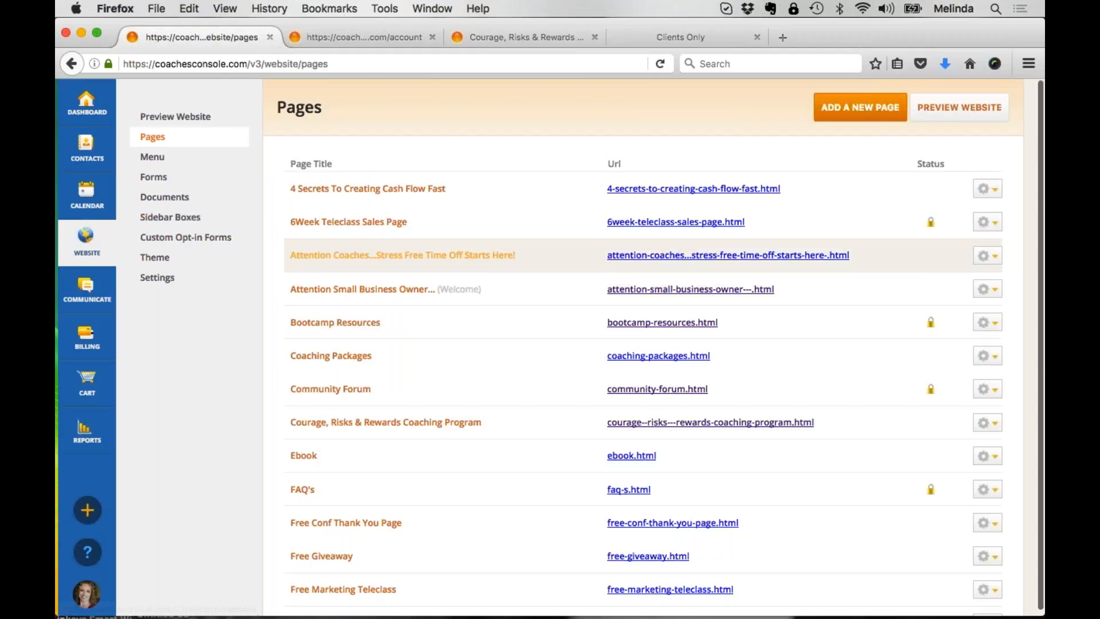
left_click(323, 330)
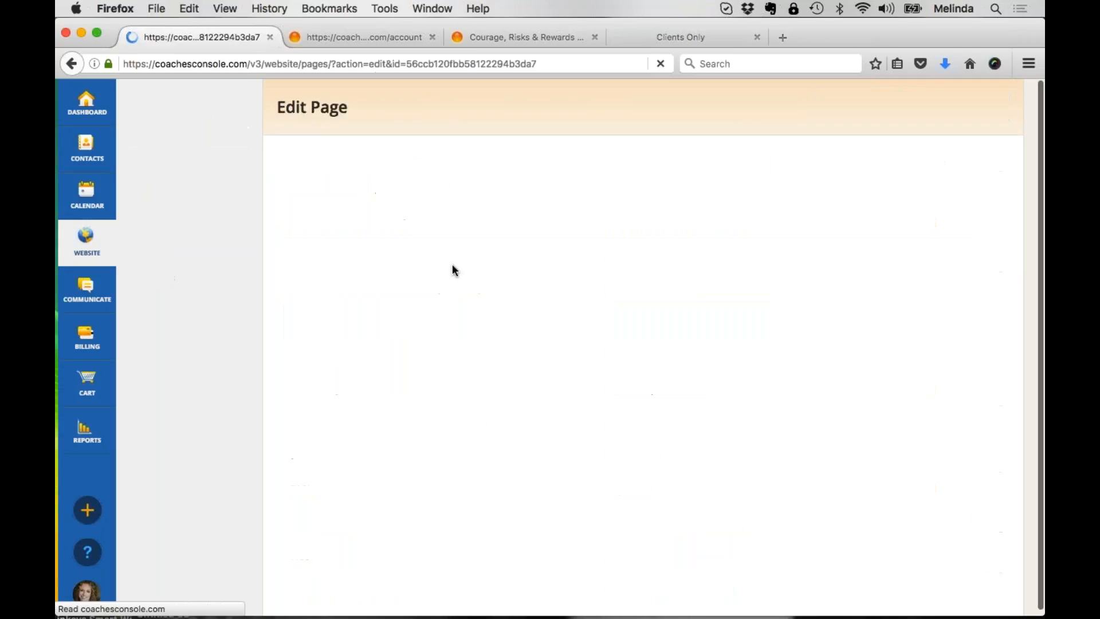
scroll(469, 425, "down", 10)
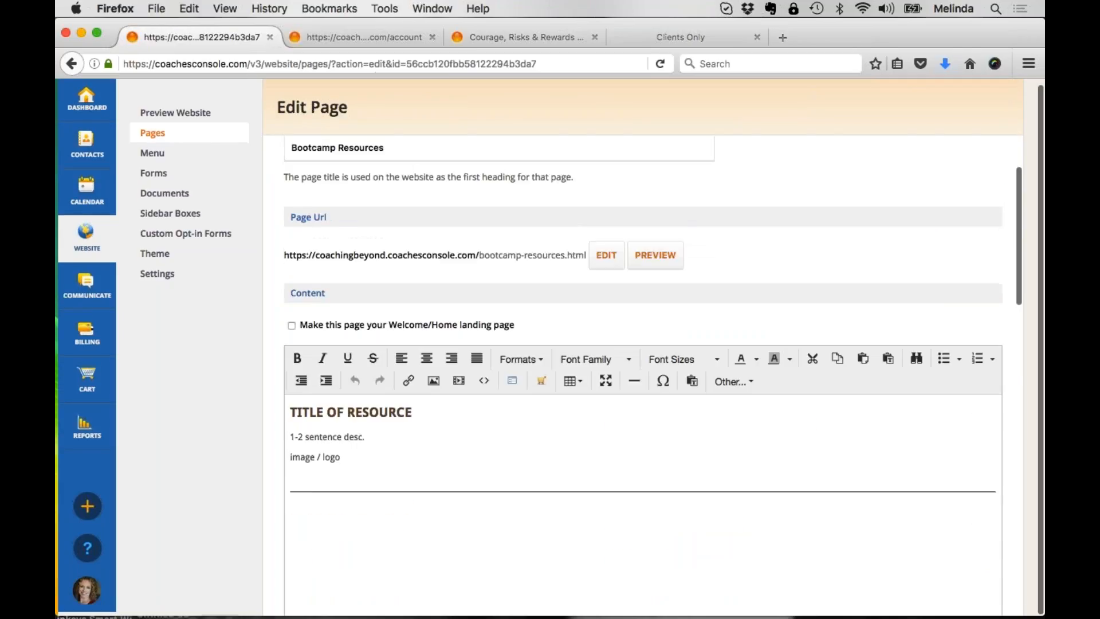
scroll(300, 441, "down", 8)
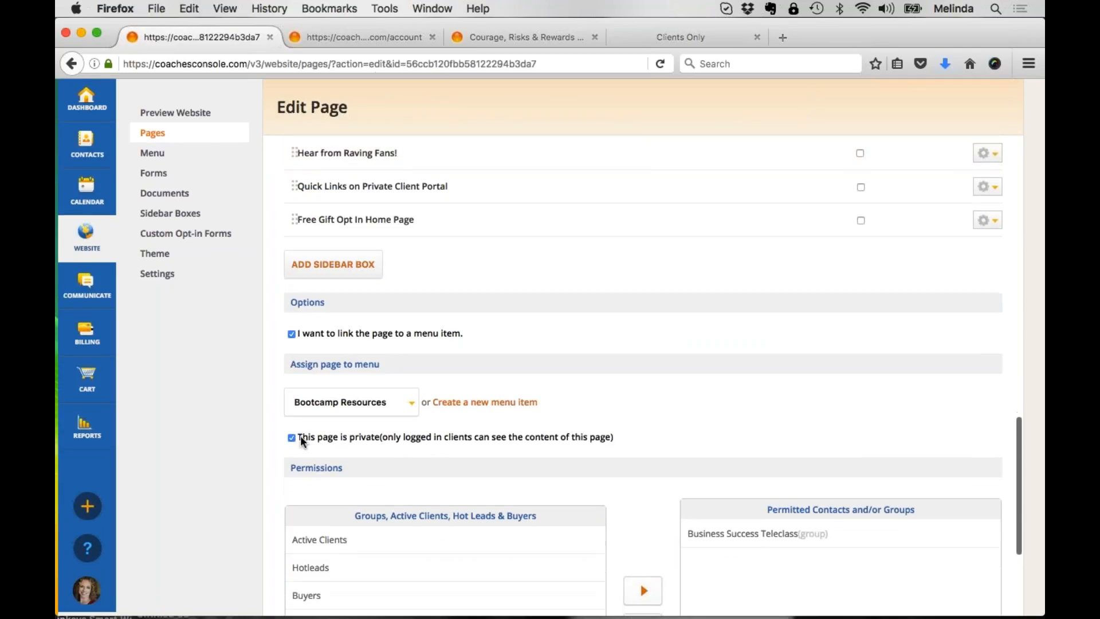
scroll(300, 441, "down", 3)
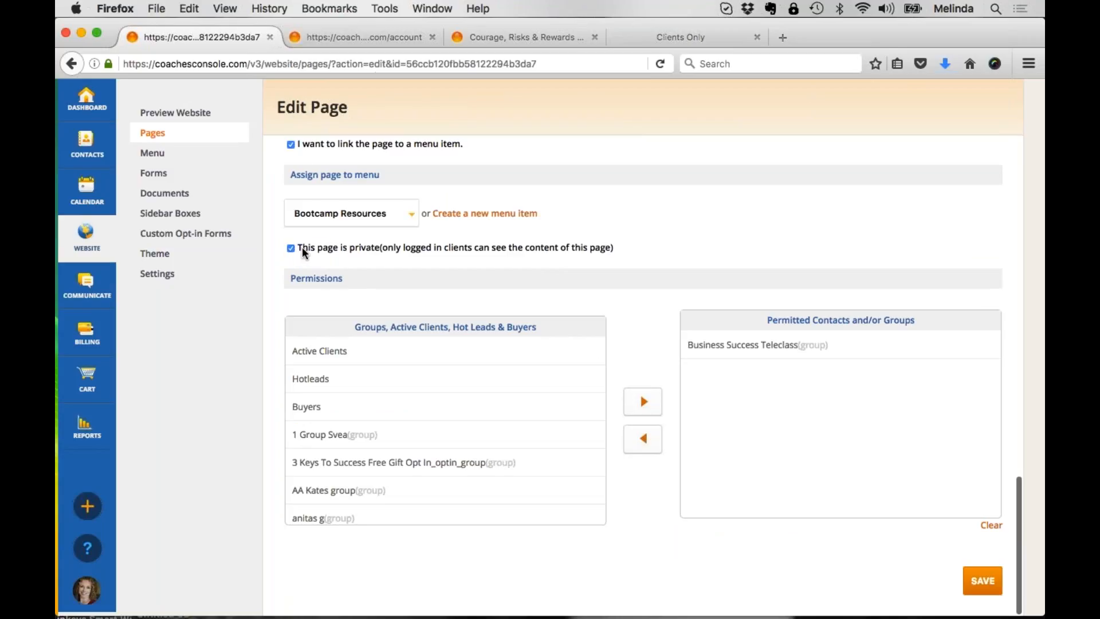
left_click_drag(308, 252, 484, 255)
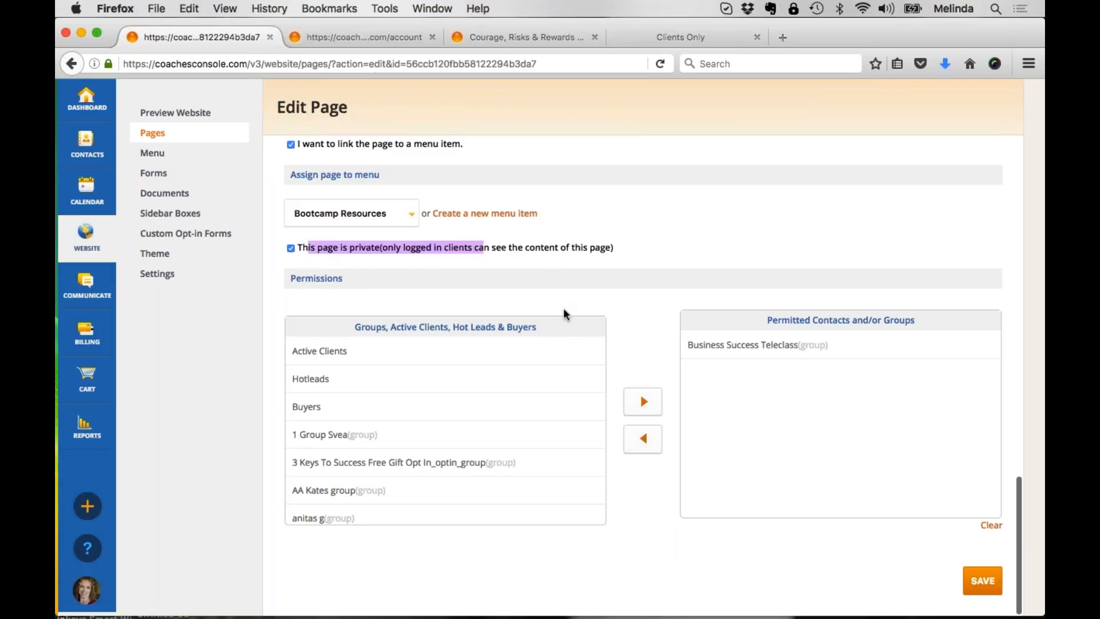
Step: In the Bootcamp Resources page permissions, replace the Business Success Teleclass group with the 3 Keys To Success Free Gift Opt In_optin_group group
scroll(442, 433, "down", 2)
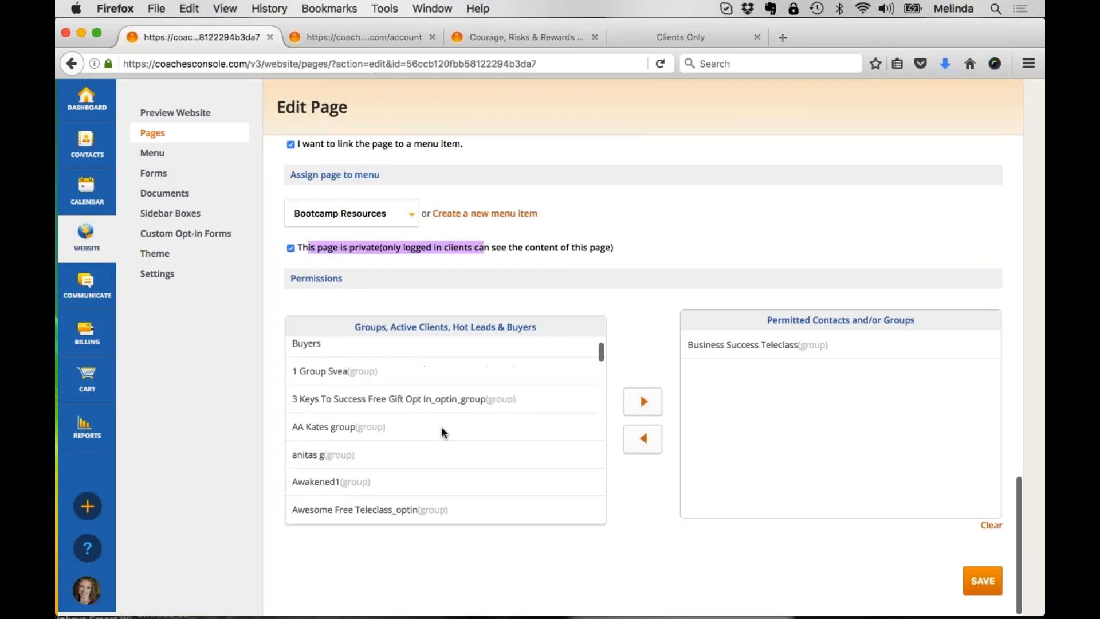
left_click(802, 346)
left_click(642, 438)
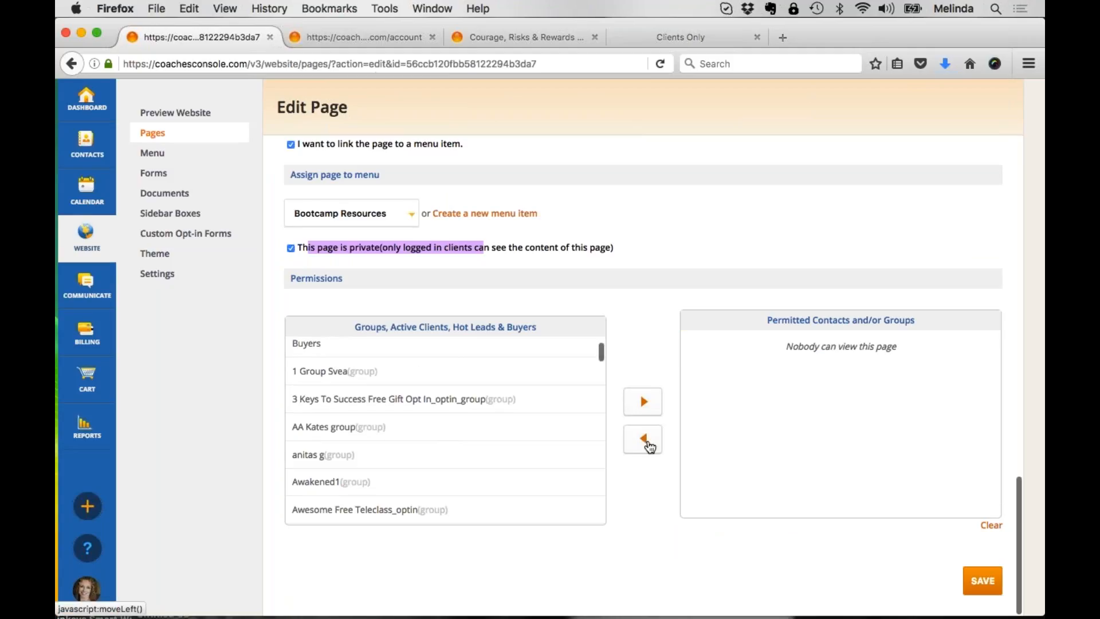
left_click(432, 399)
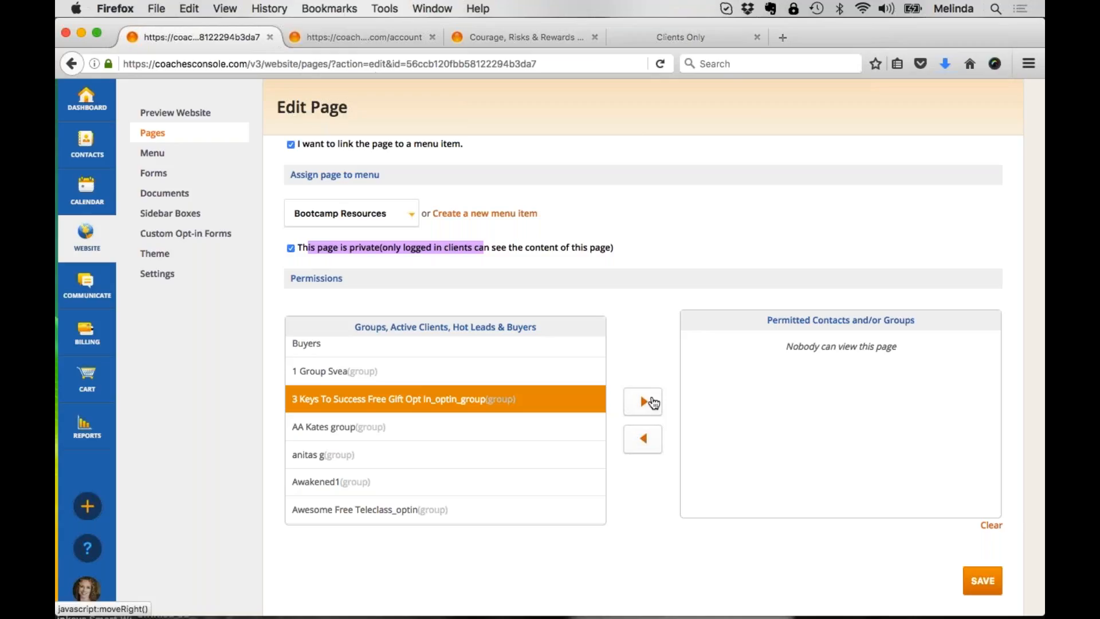
left_click(653, 403)
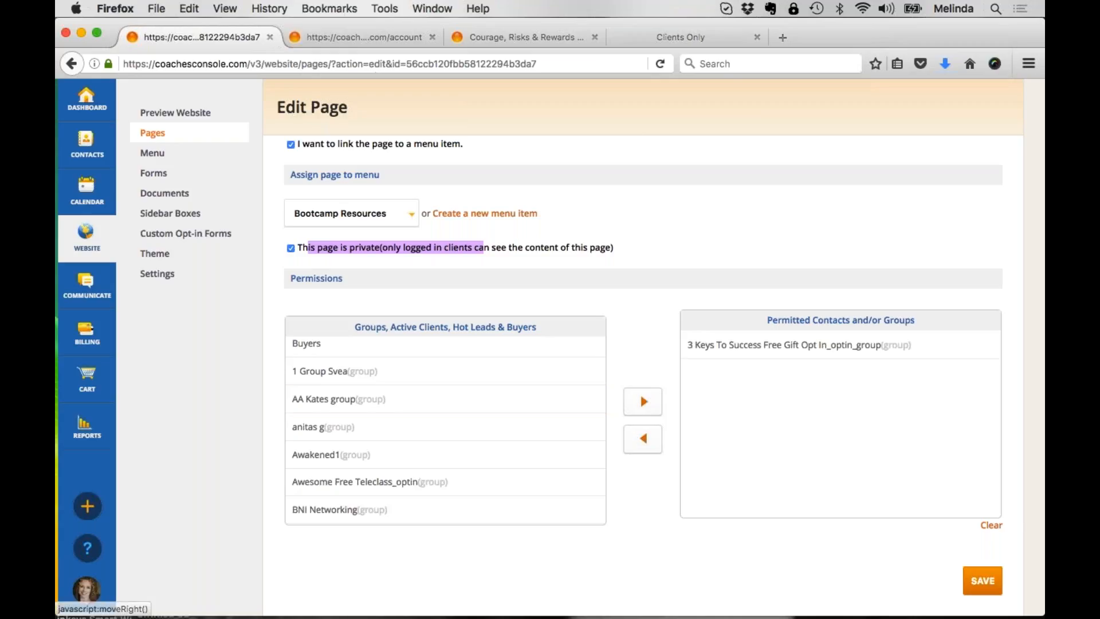
scroll(653, 403, "up", 10)
scroll(653, 403, "up", 8)
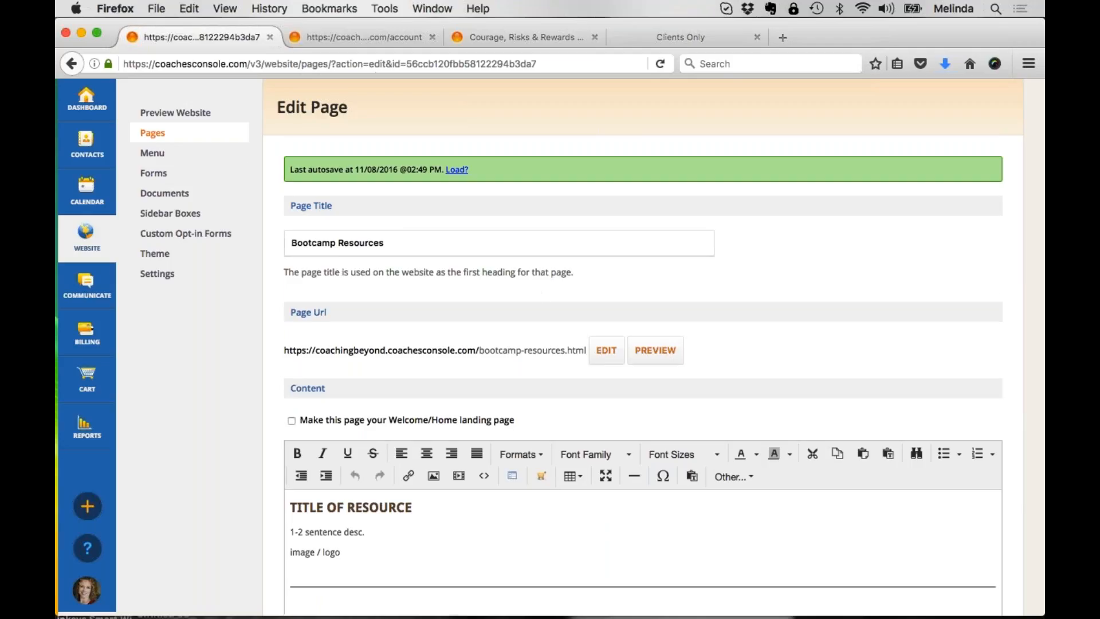
Step: Leave the page editor without saving and open the Goals form's permissions, highlighting the private-access option
left_click(158, 180)
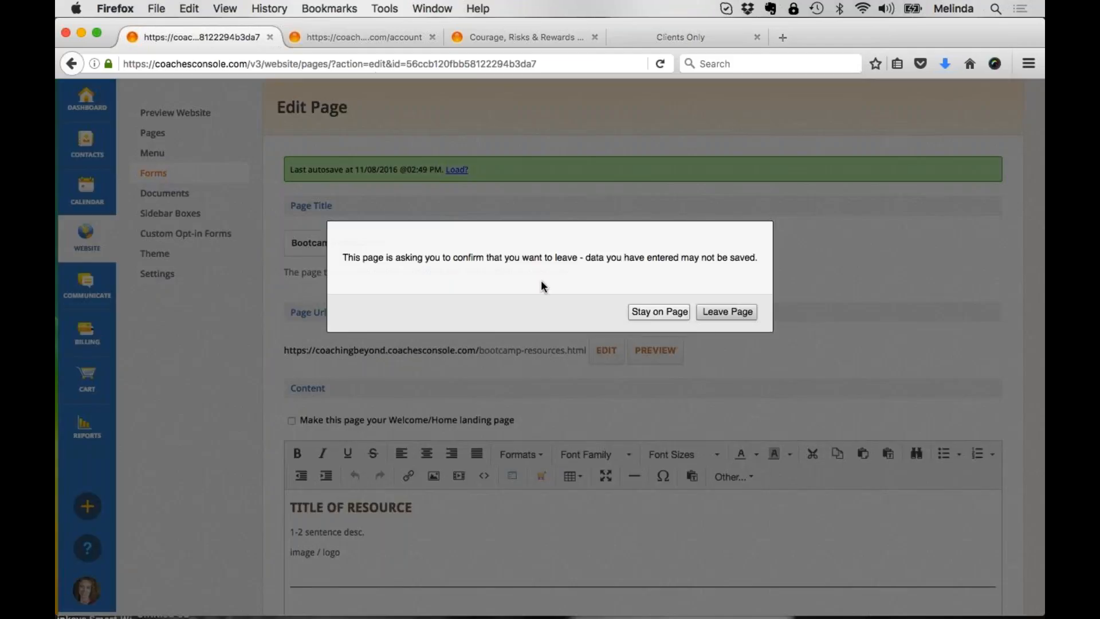
left_click(744, 313)
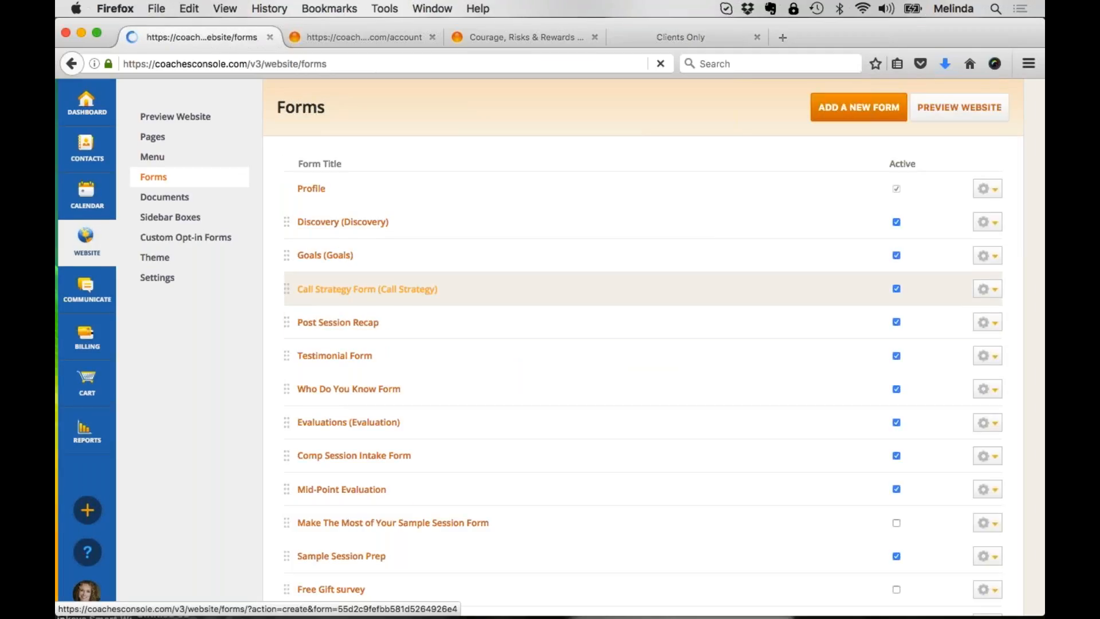
left_click(302, 256)
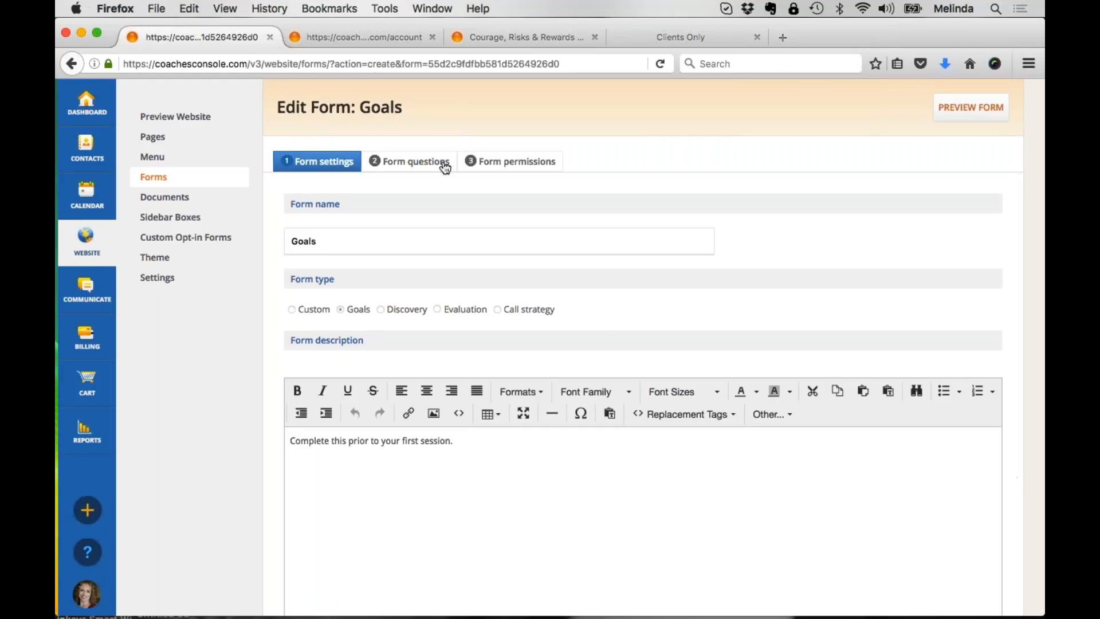
left_click(510, 161)
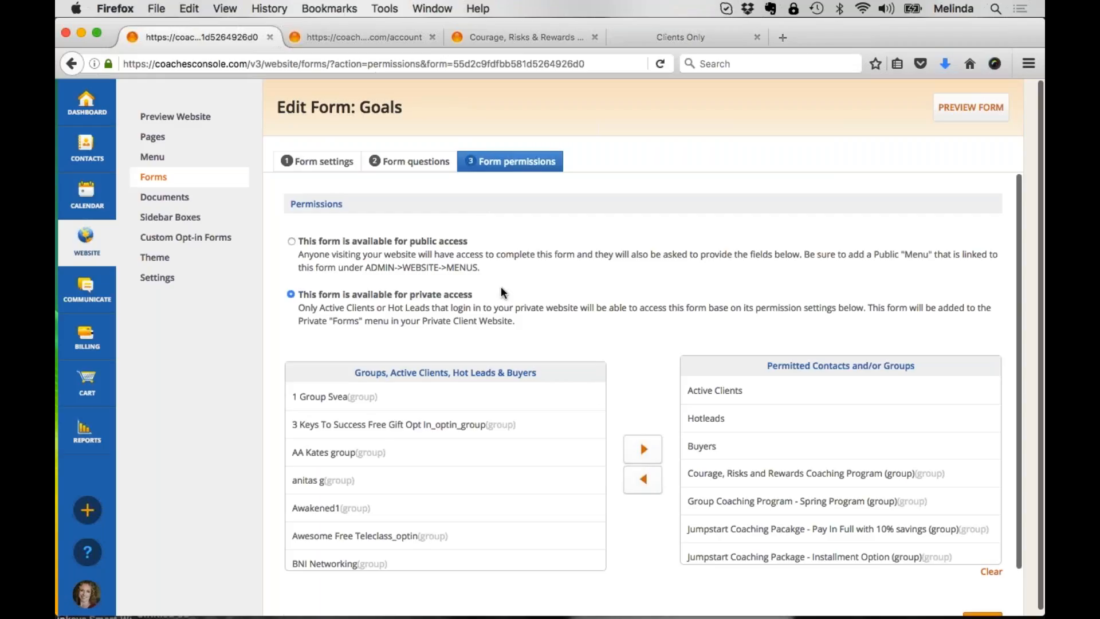
left_click_drag(501, 293, 351, 294)
Step: Add the English Clients group to the Goals form's permitted contacts and groups
scroll(614, 343, "down", 2)
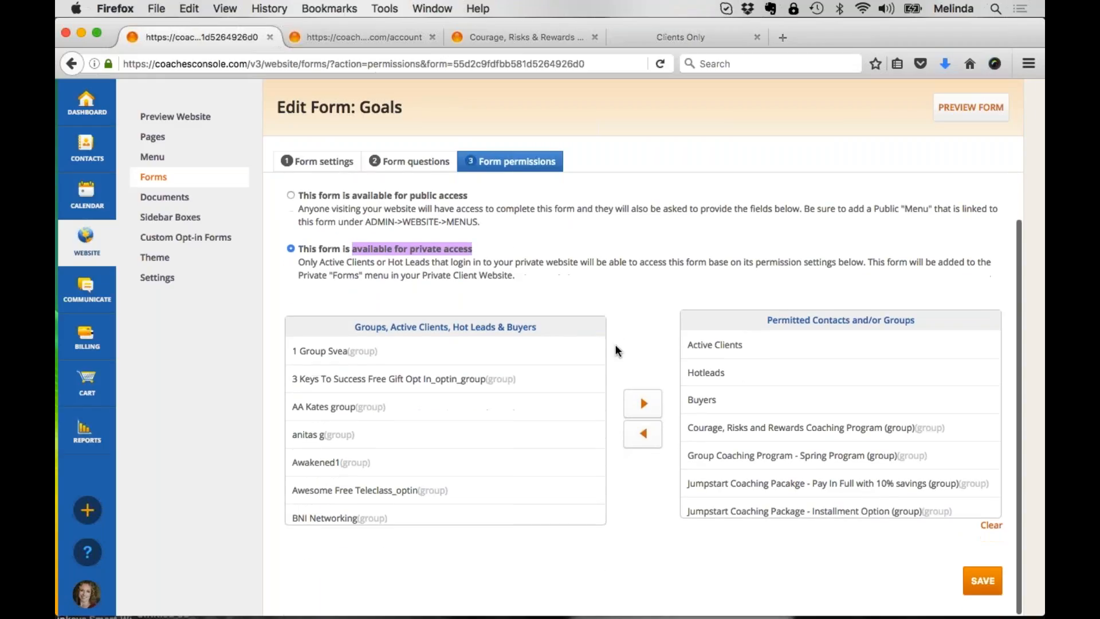
scroll(573, 372, "down", 5)
scroll(445, 430, "down", 15)
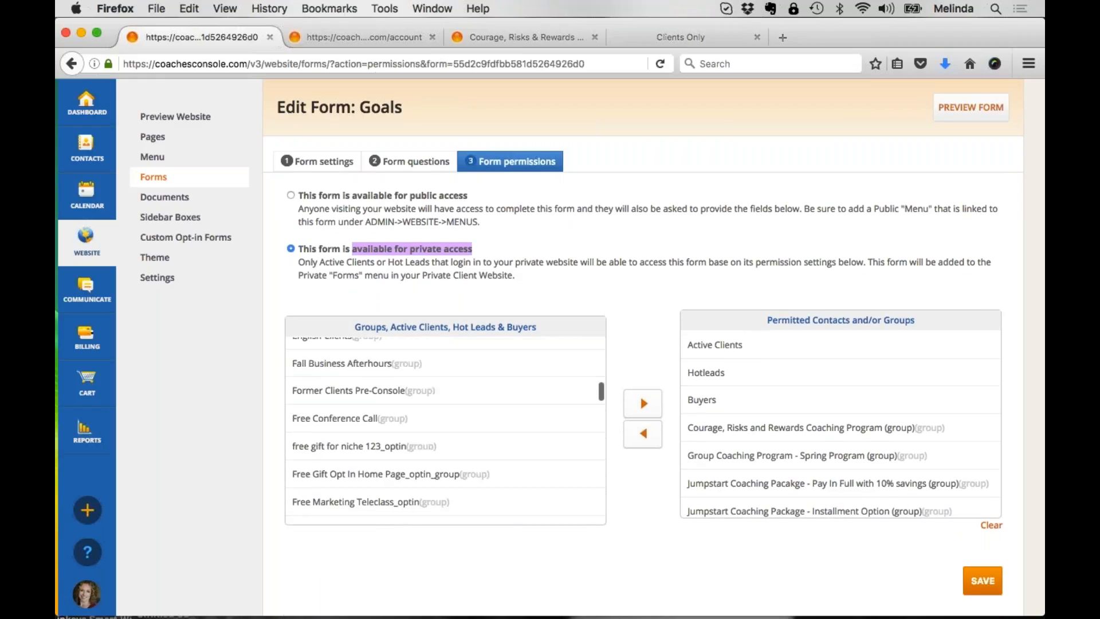
scroll(445, 430, "down", 5)
scroll(445, 429, "up", 10)
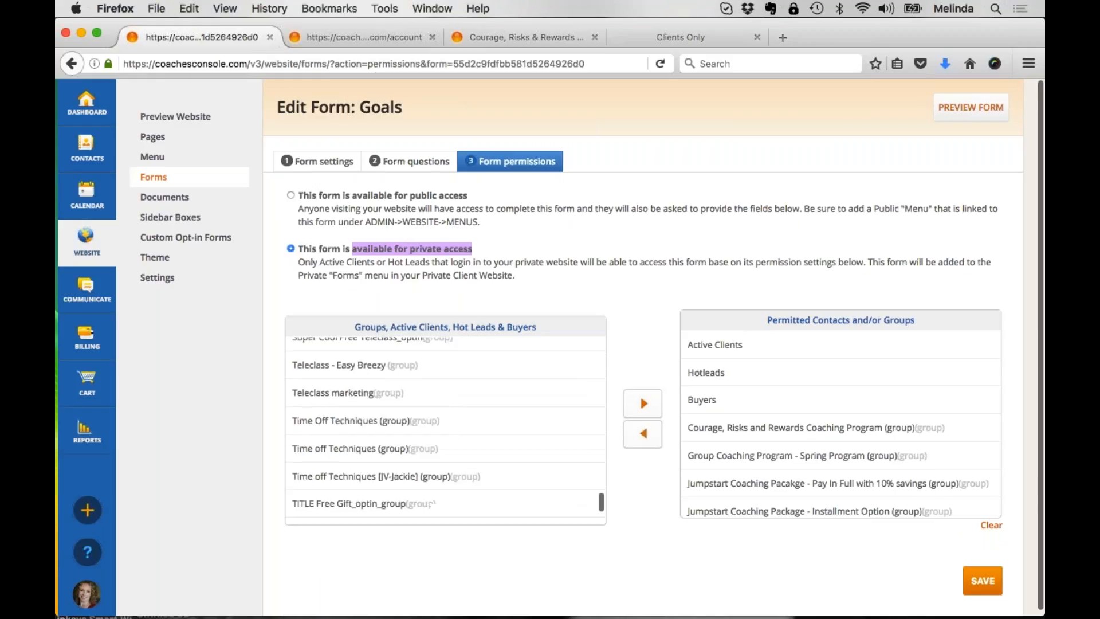
scroll(445, 430, "up", 15)
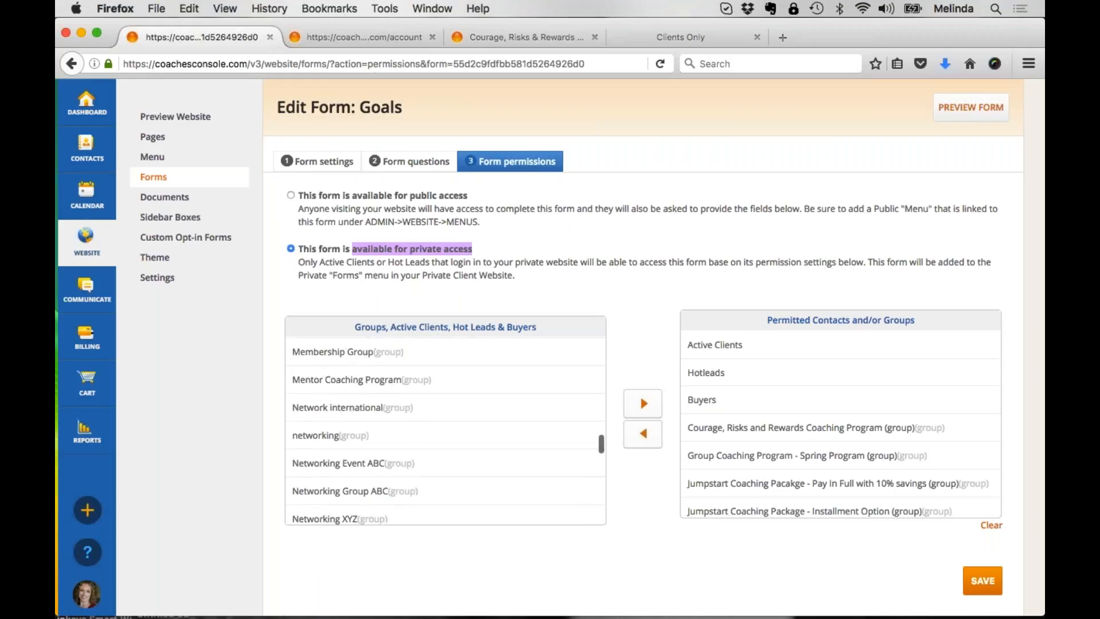
scroll(445, 430, "up", 3)
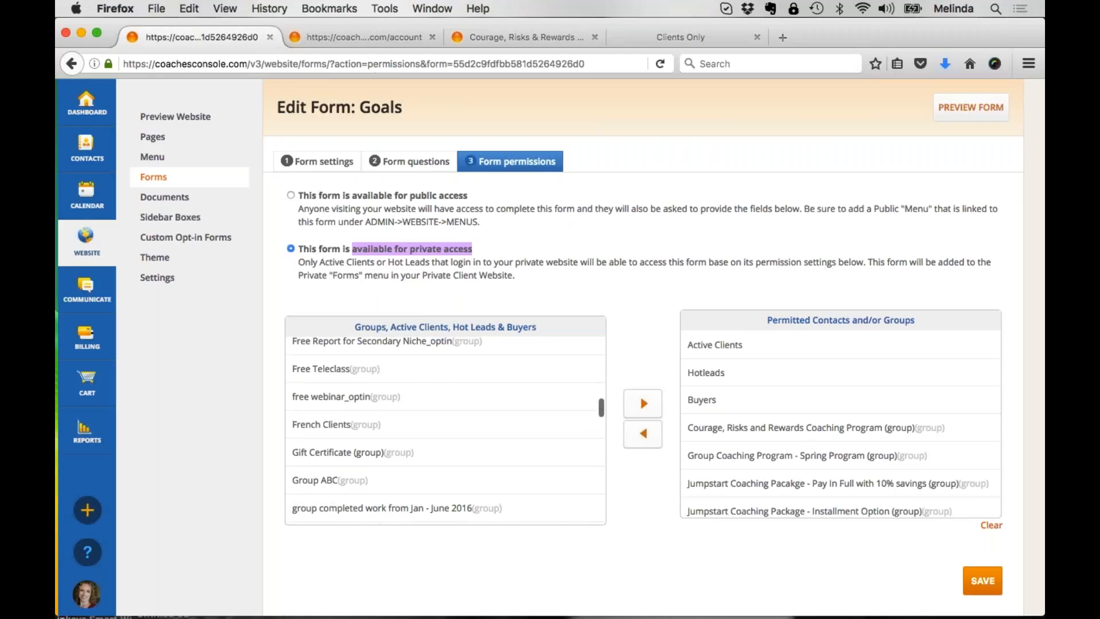
scroll(445, 430, "up", 6)
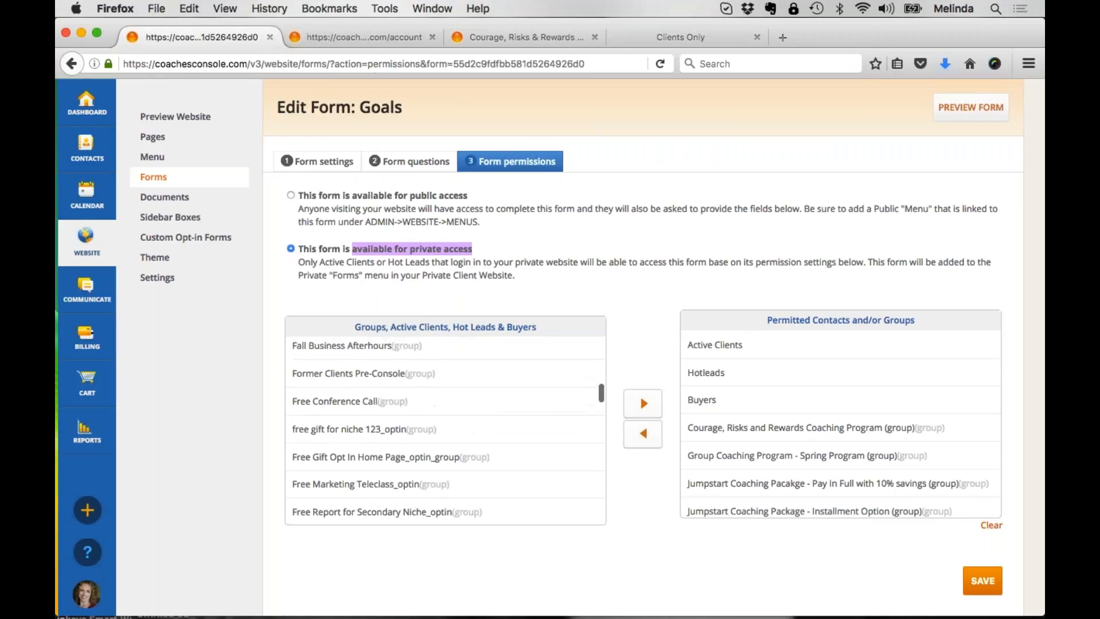
left_click(351, 424)
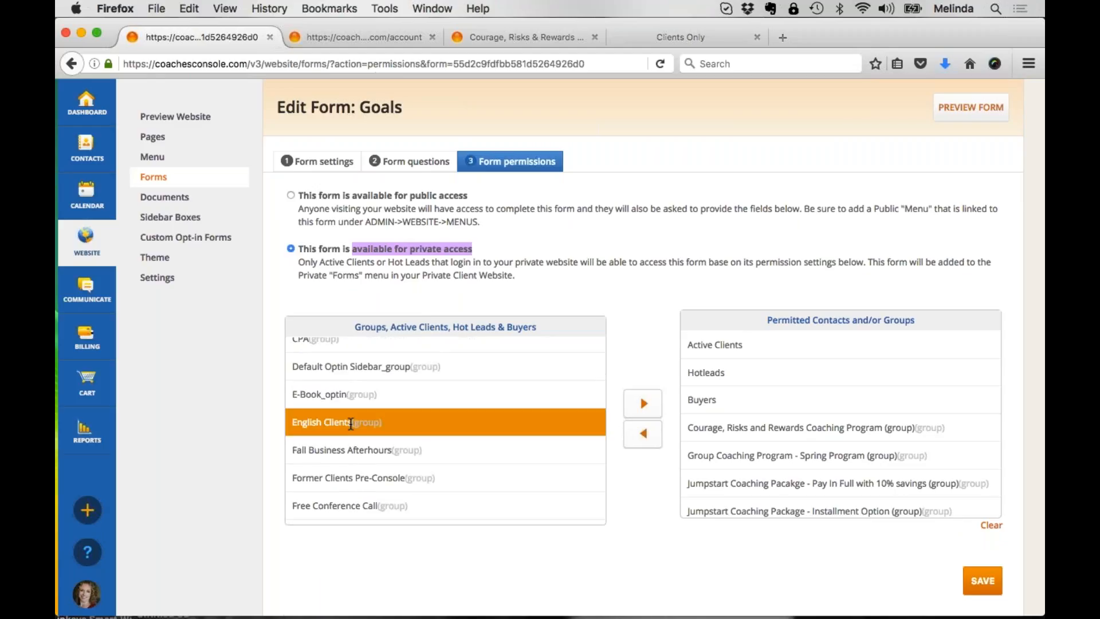
left_click(653, 431)
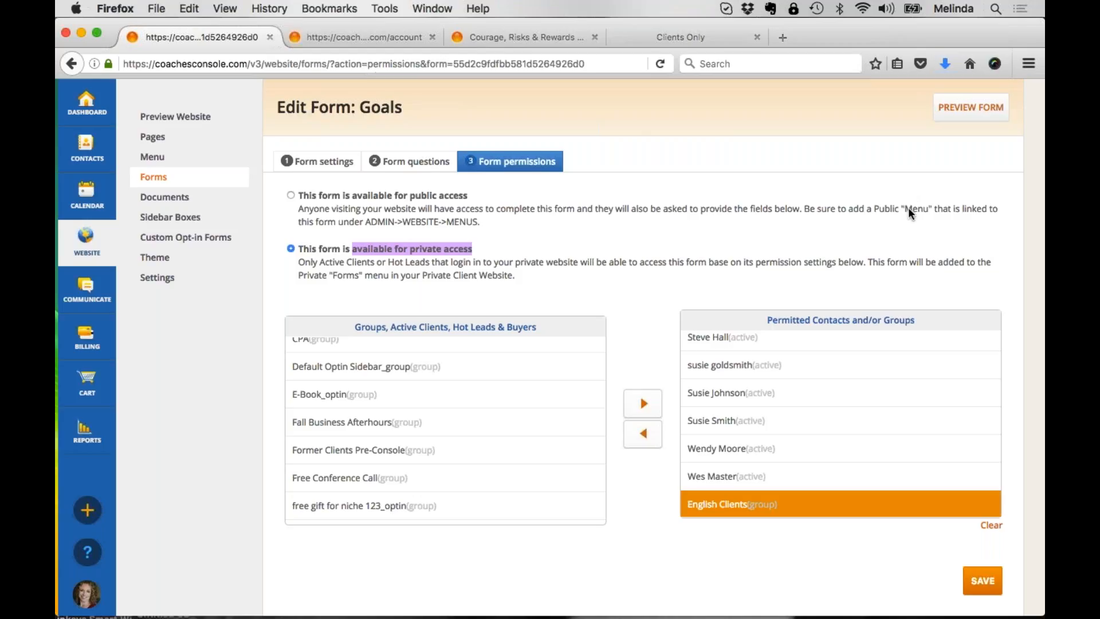
Step: Leave the Goals form without saving and start a new website page titled XYZ FREE GIFT
scroll(704, 235, "up", 2)
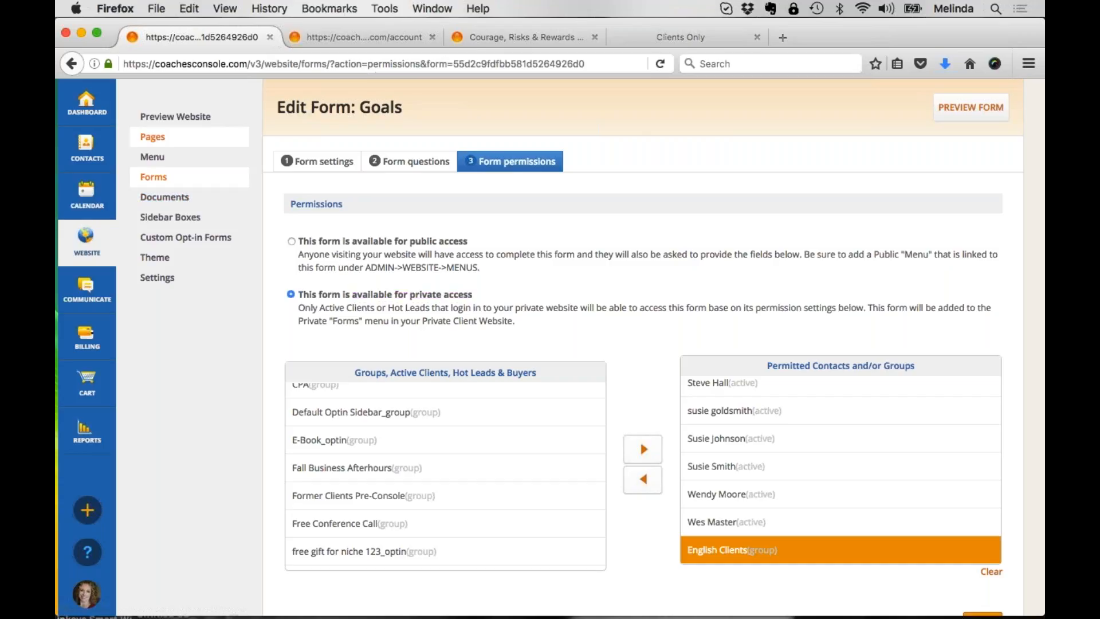
left_click(160, 135)
left_click(727, 311)
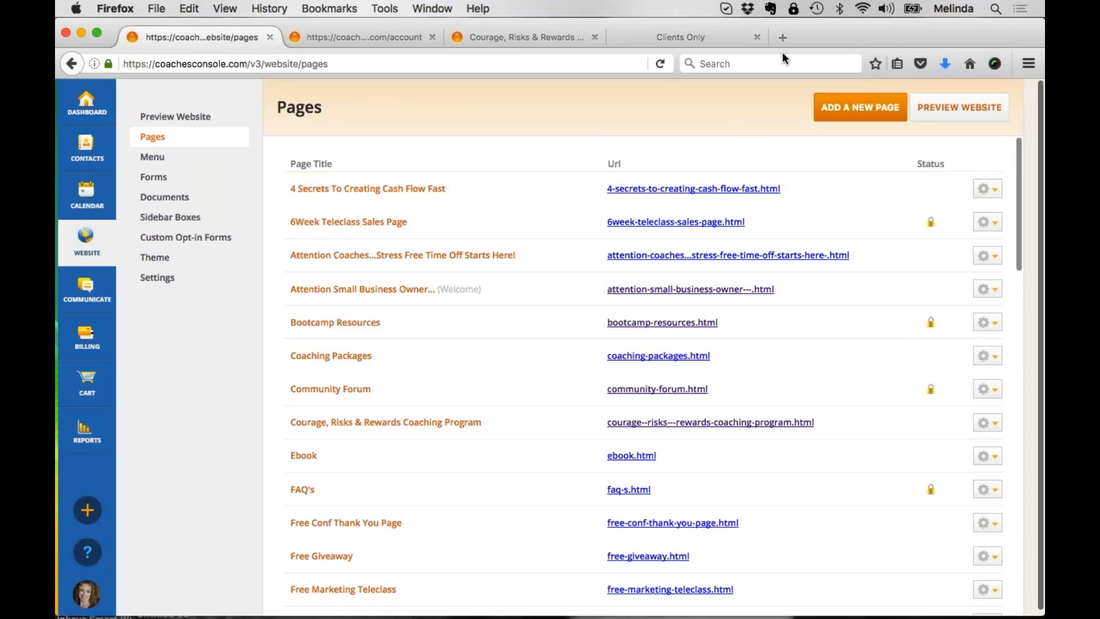
left_click(865, 112)
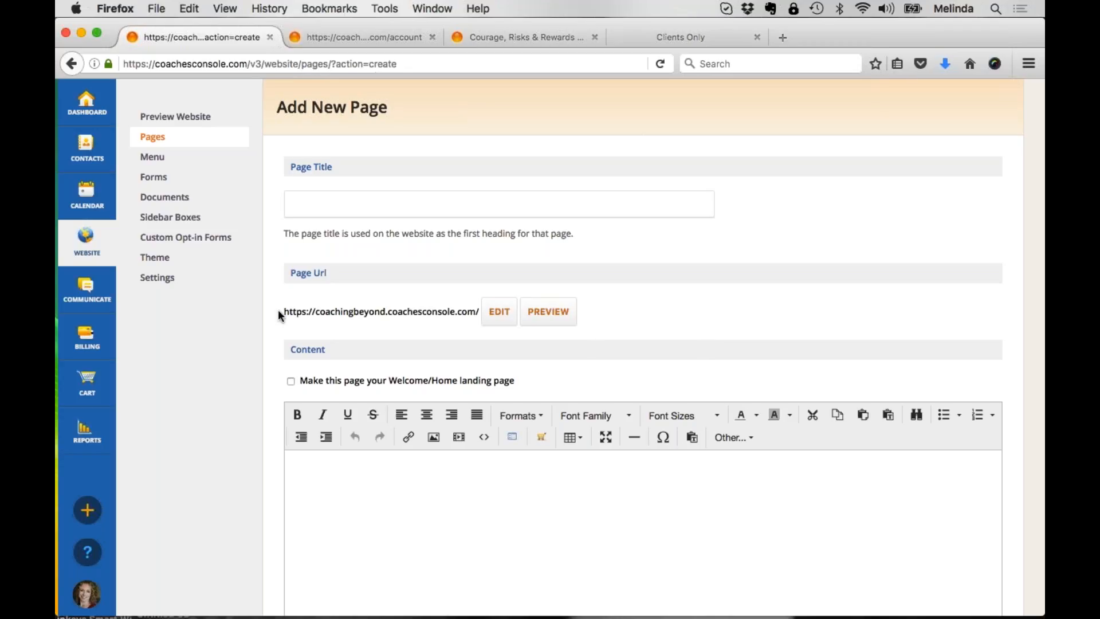
left_click(340, 203)
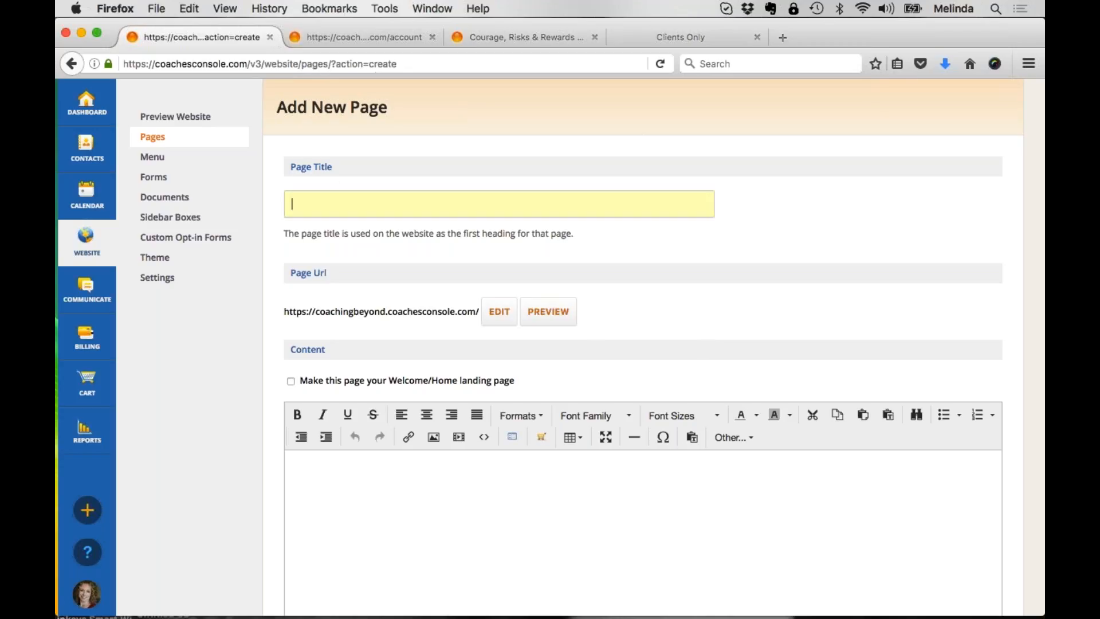
type("xYZ FREE GIFT")
Step: Highlight the new page's full URL and look over its empty content area
left_click_drag(282, 312, 538, 308)
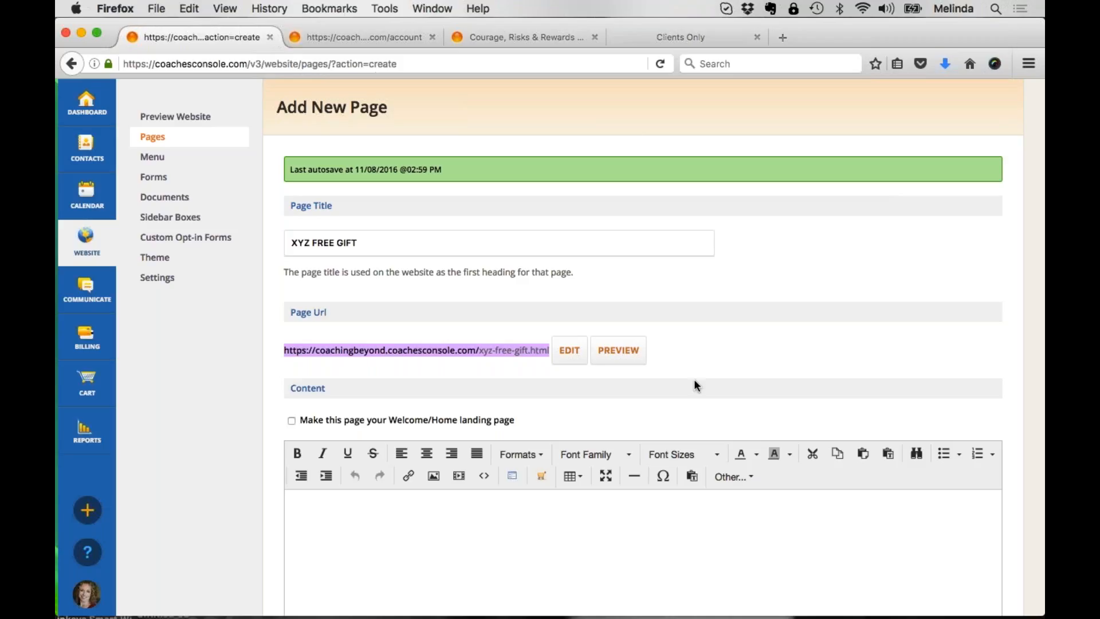
scroll(695, 381, "down", 8)
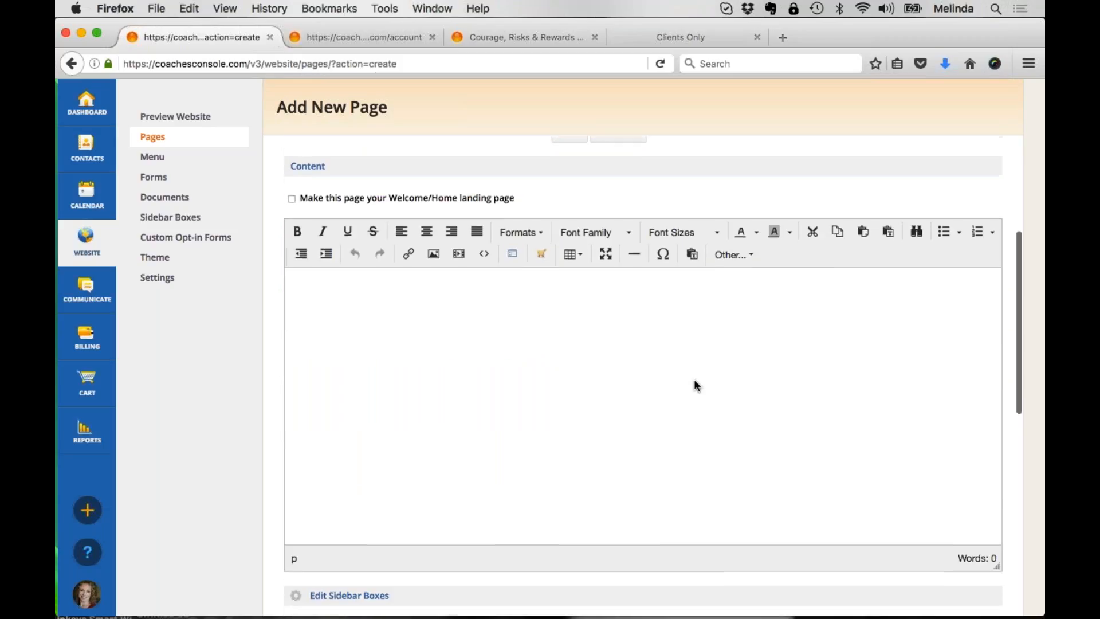
scroll(693, 379, "up", 8)
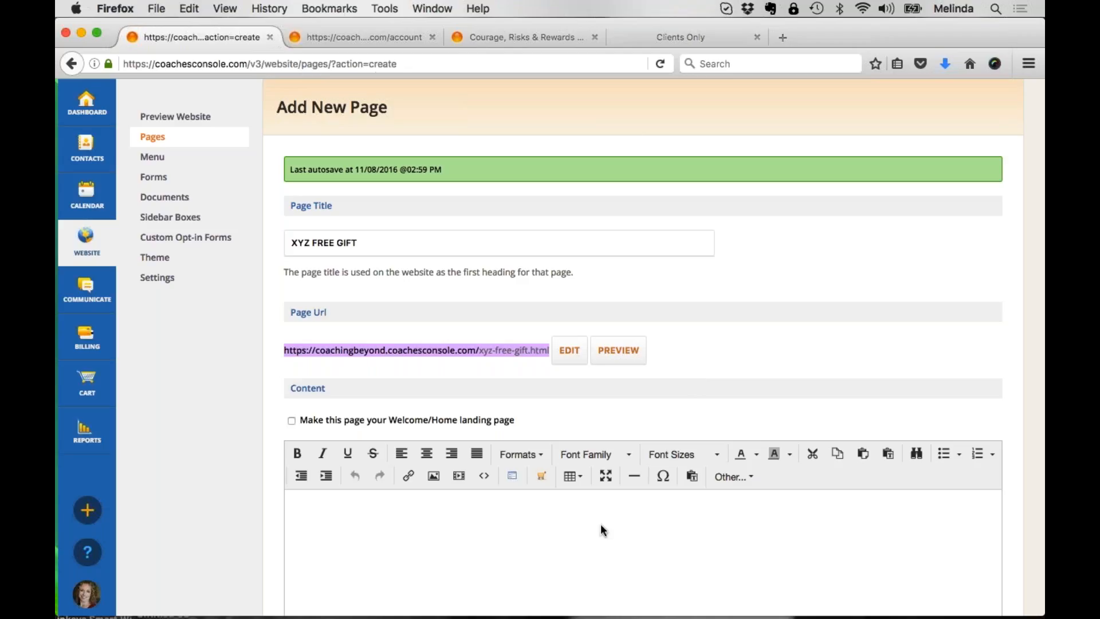
Step: Switch to the client-facing website, log out of the client account and go back to the Welcome page
left_click(393, 38)
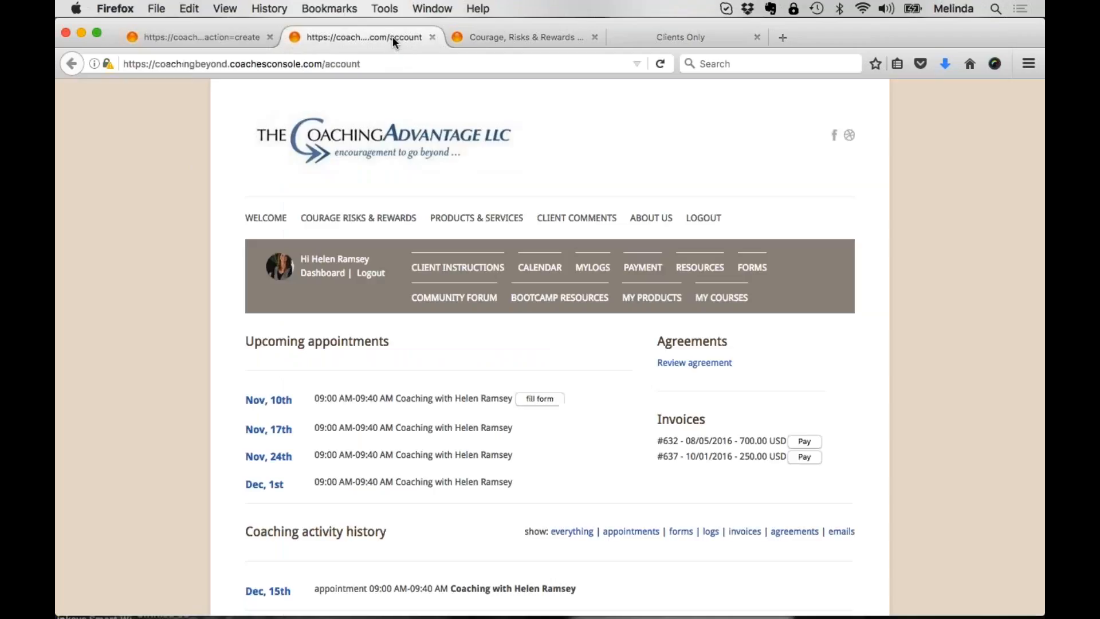
left_click(266, 219)
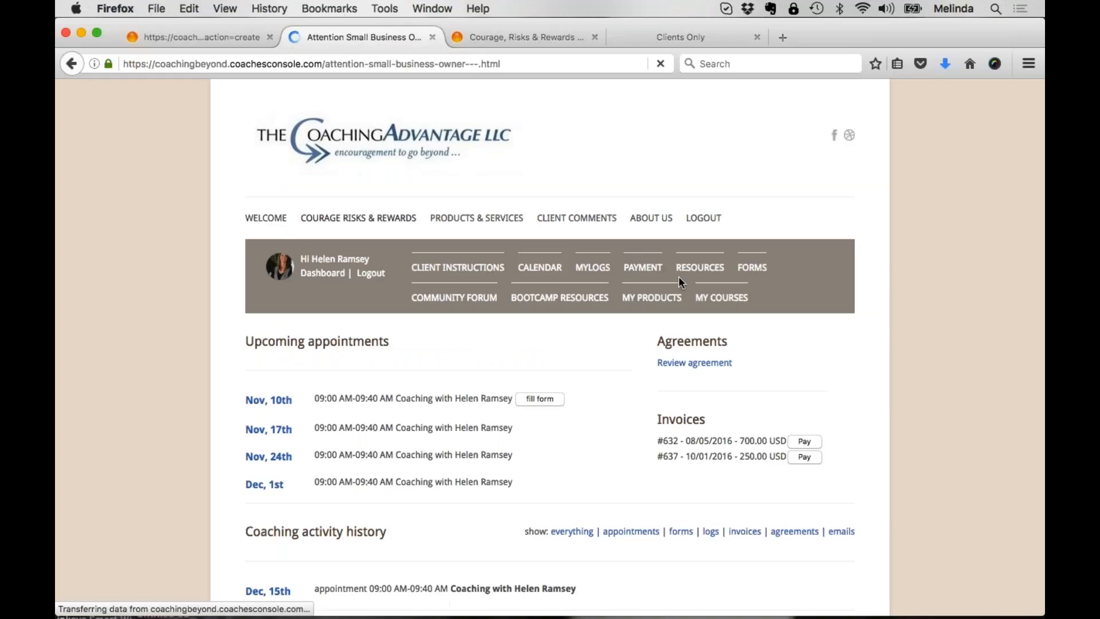
left_click(370, 273)
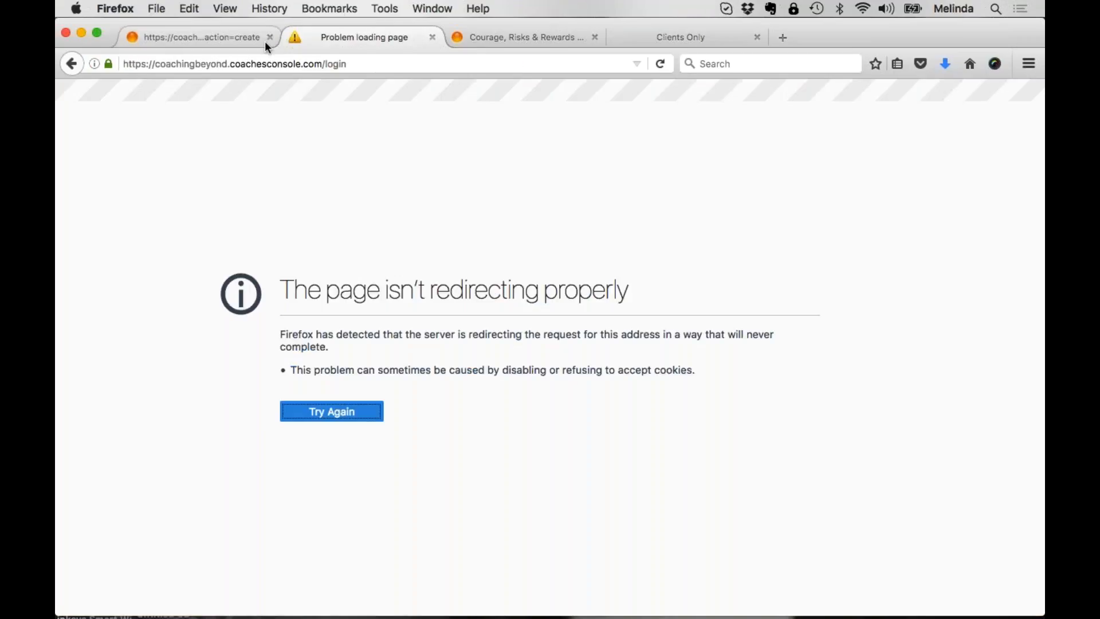
left_click(67, 68)
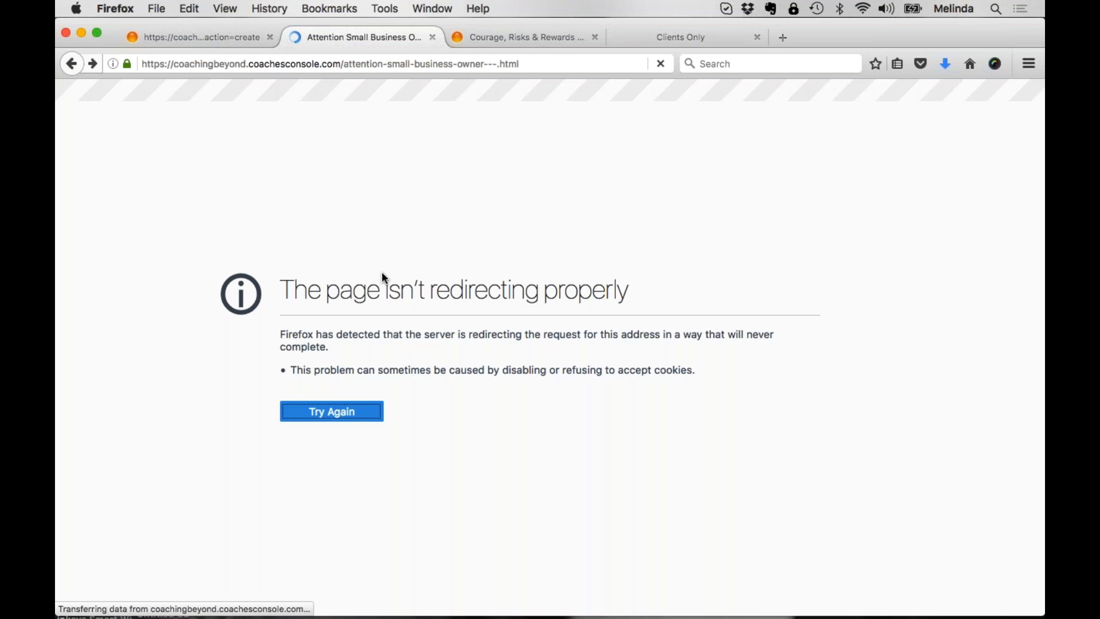
Step: Look through the Attention Small Business Owner welcome page, including its special report text and opt-in form
scroll(346, 378, "down", 4)
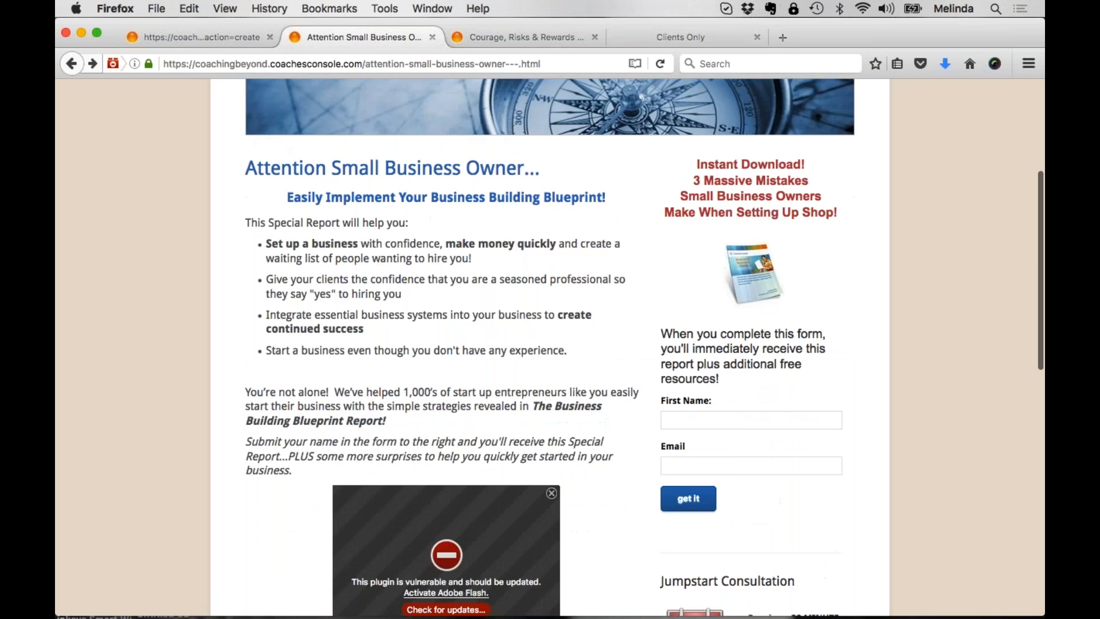
scroll(460, 401, "up", 4)
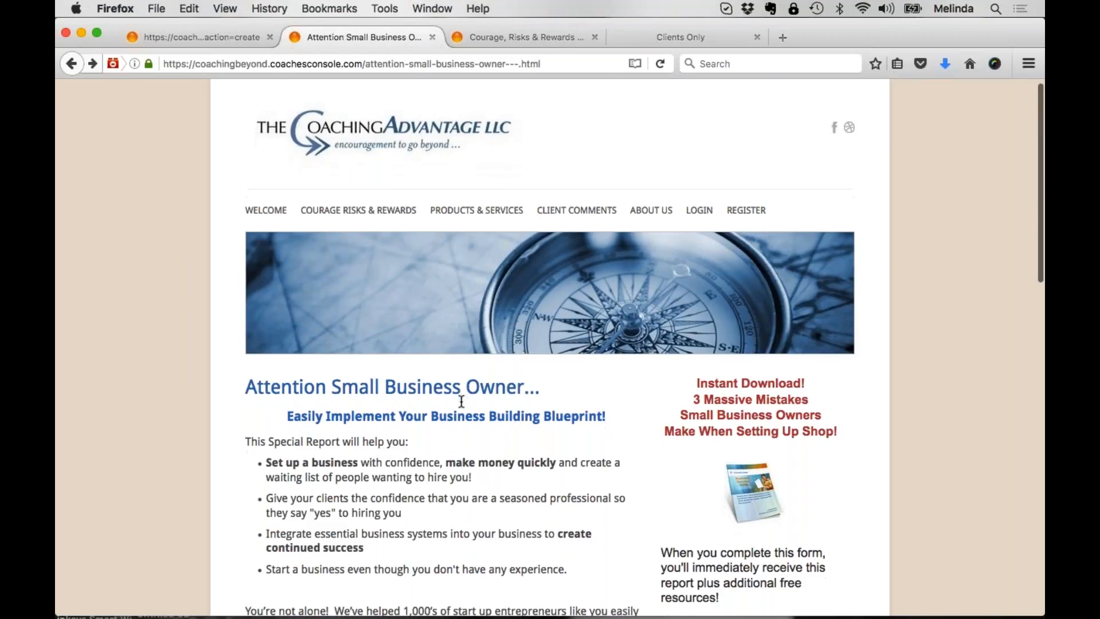
scroll(459, 405, "down", 3)
scroll(458, 405, "up", 3)
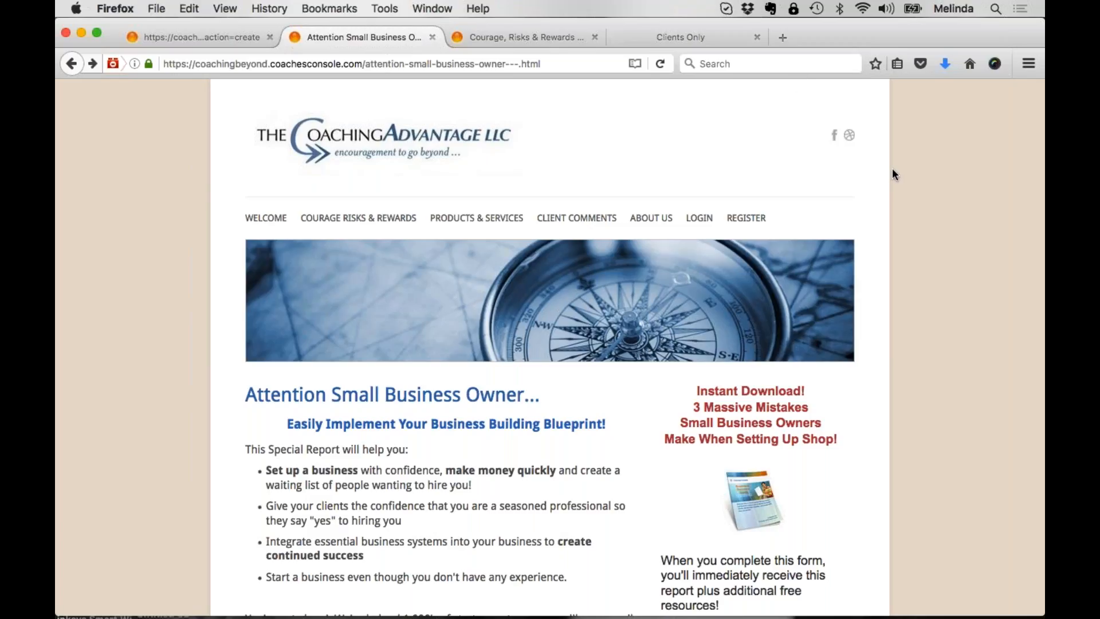
Step: Switch back to the coach's account, leave the XYZ FREE GIFT page without saving and open the calendar
left_click(245, 35)
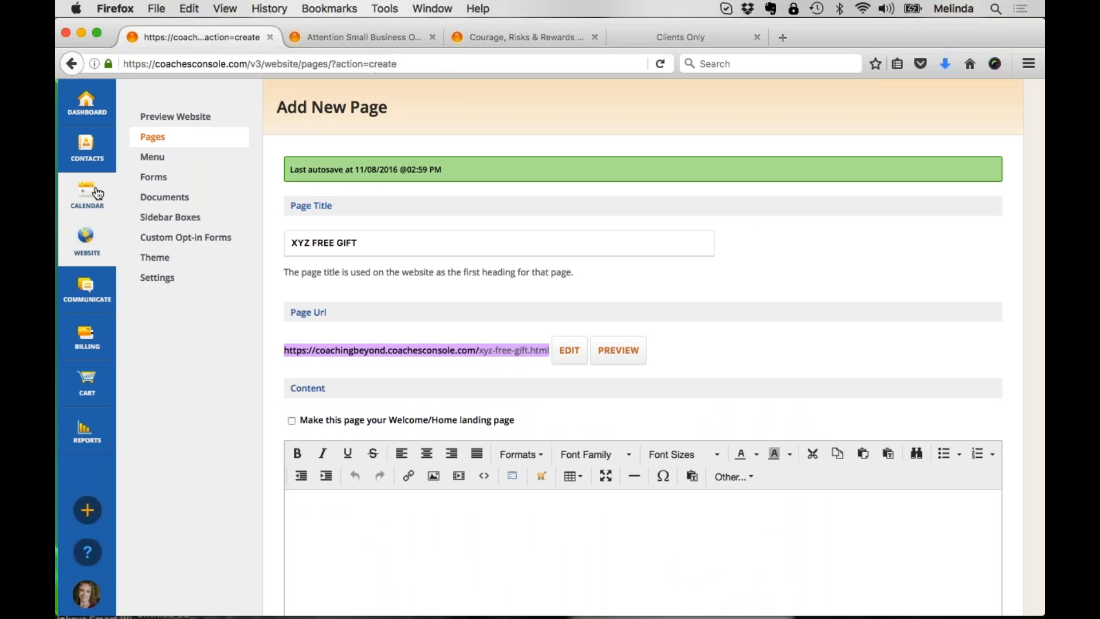
left_click(98, 193)
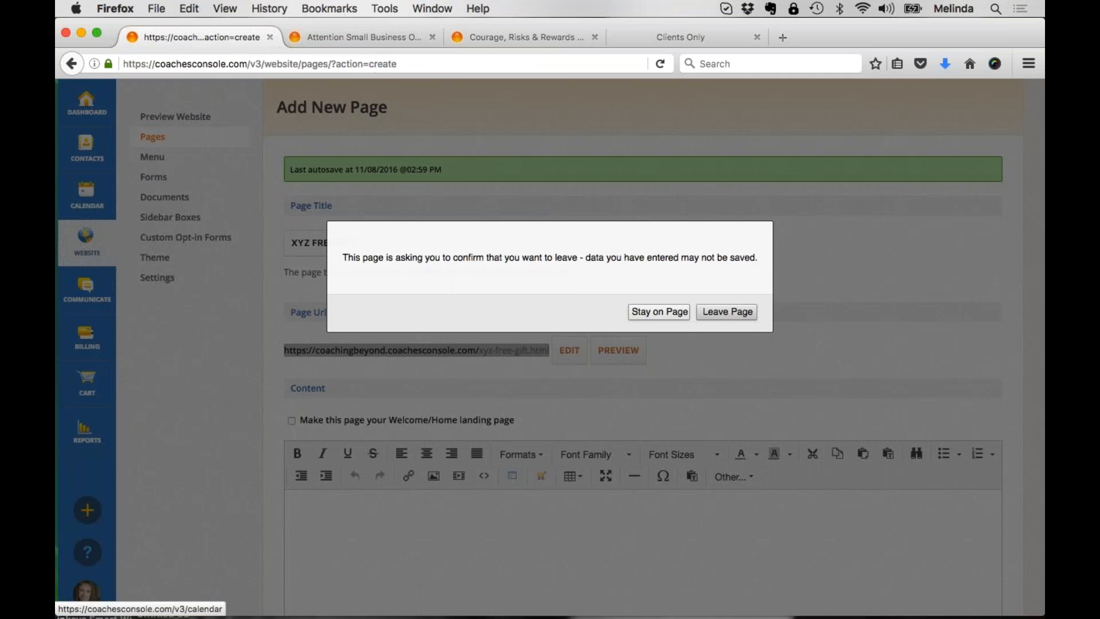
left_click(725, 312)
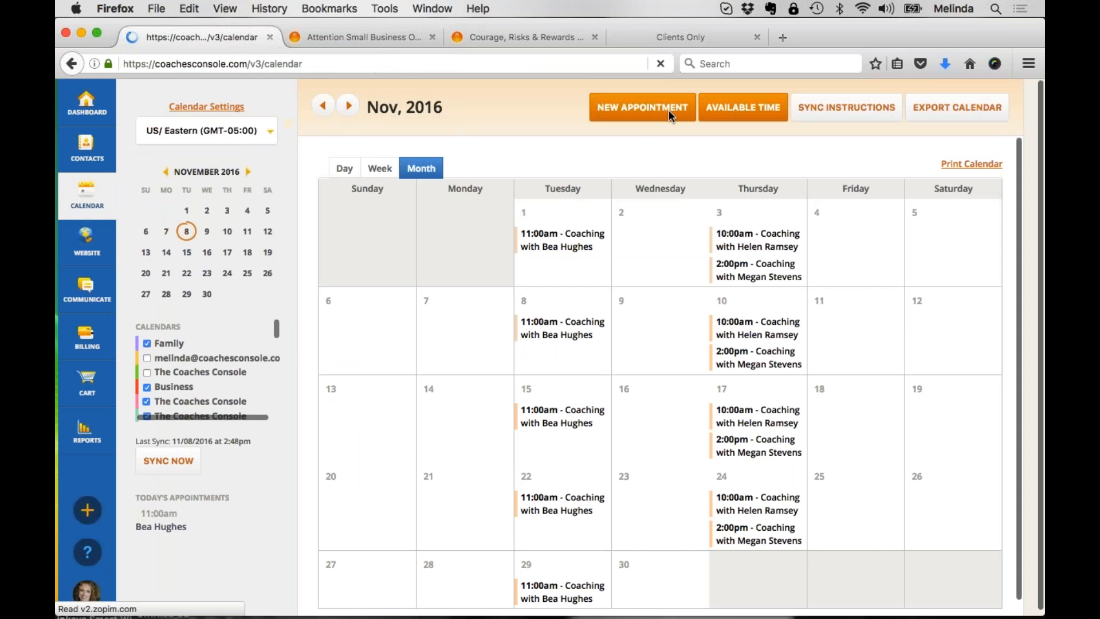
Step: Start a block of available time, view which contact groups it can be offered to, and cancel it
left_click(712, 110)
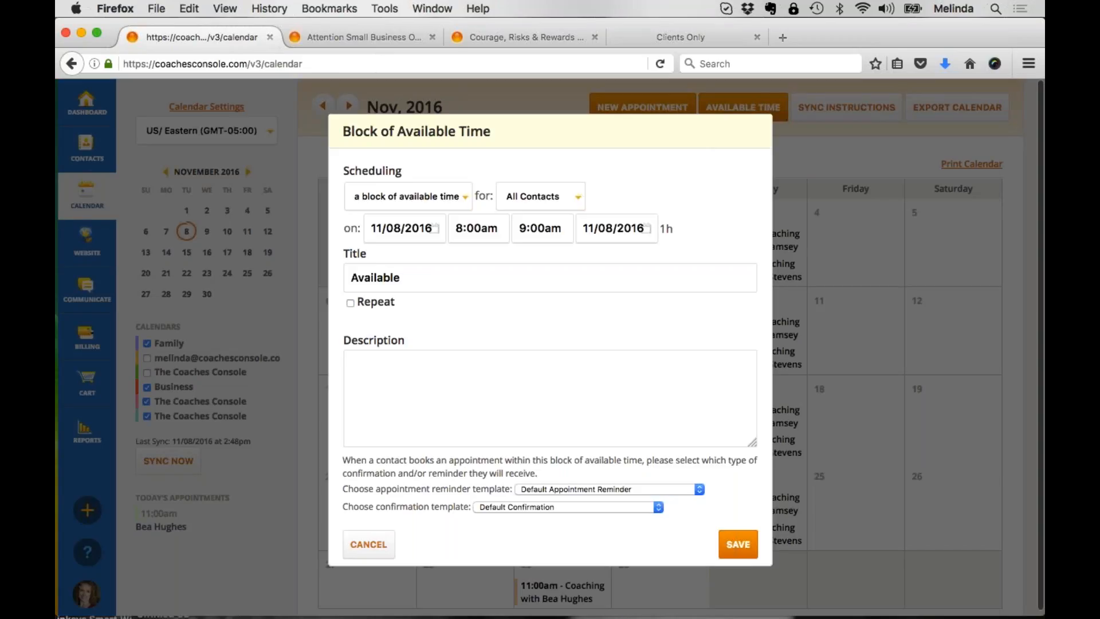
left_click(563, 197)
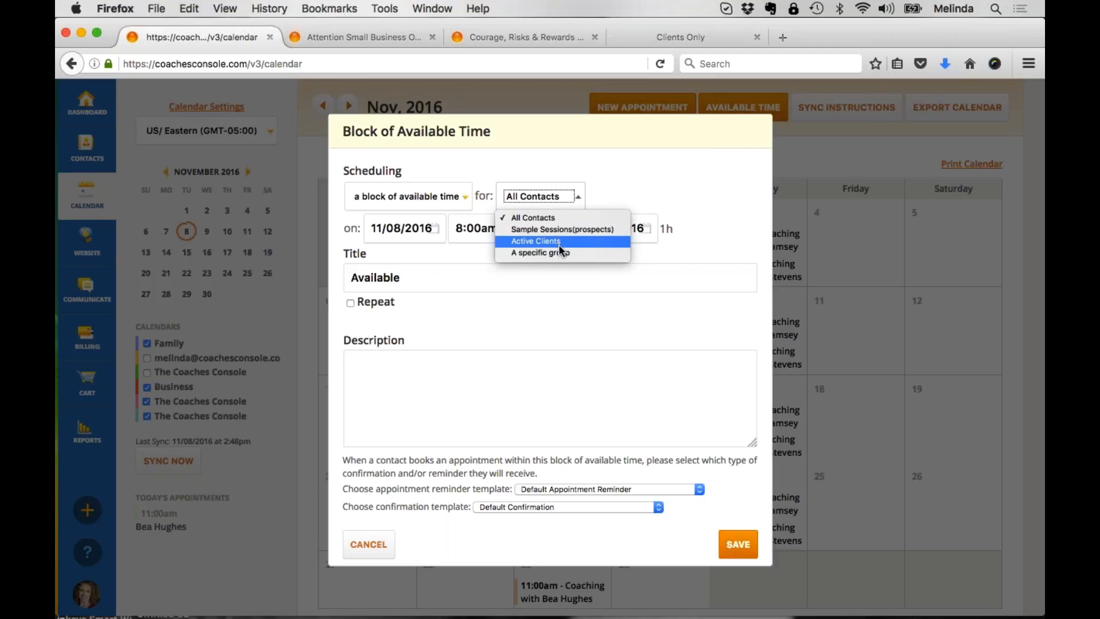
key("Escape")
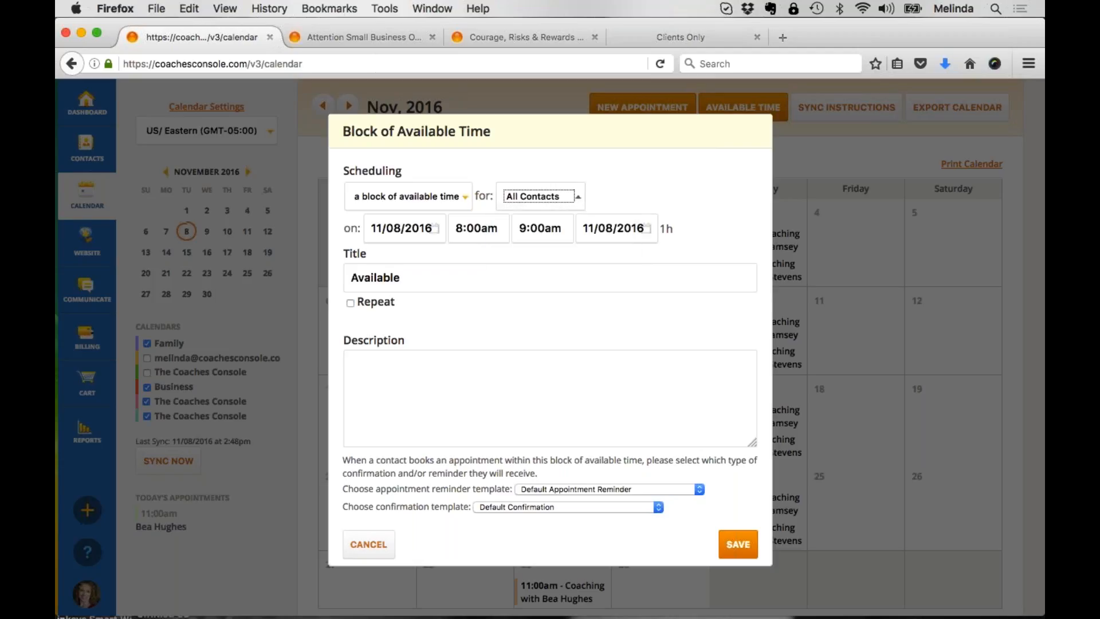
left_click(378, 547)
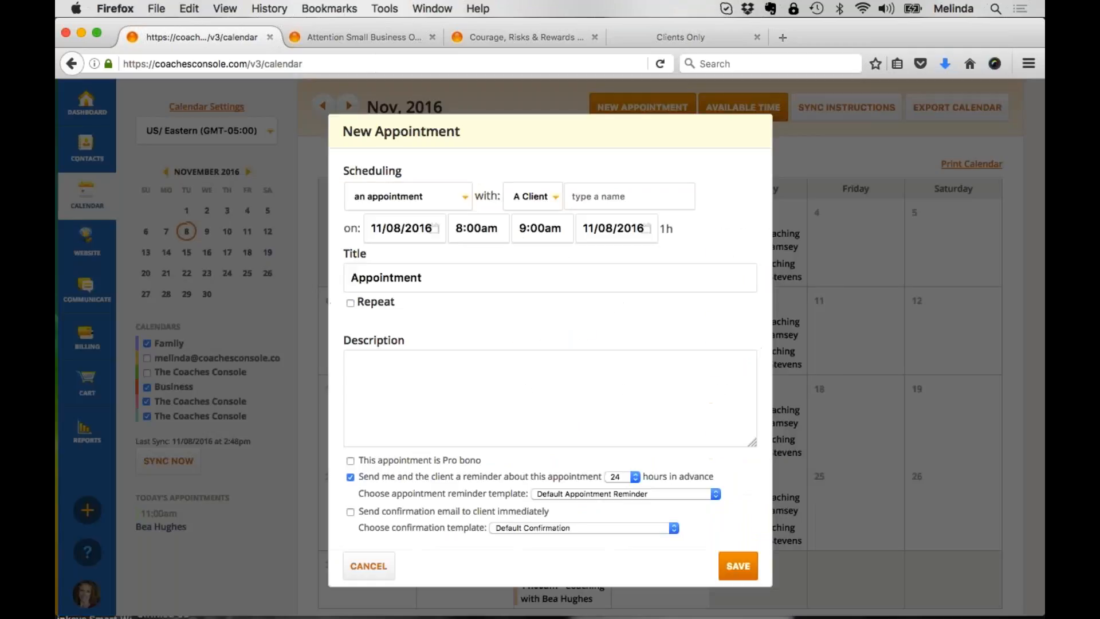
Step: View who a new appointment can be scheduled with, including A Client or A Group, and cancel the appointment
left_click(534, 196)
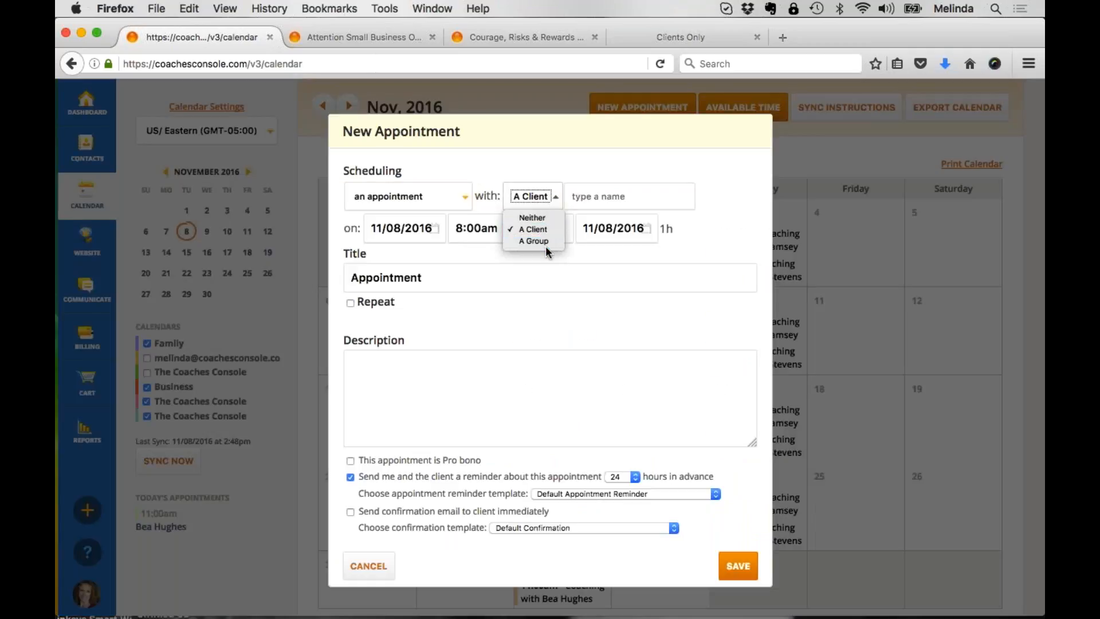
left_click(587, 167)
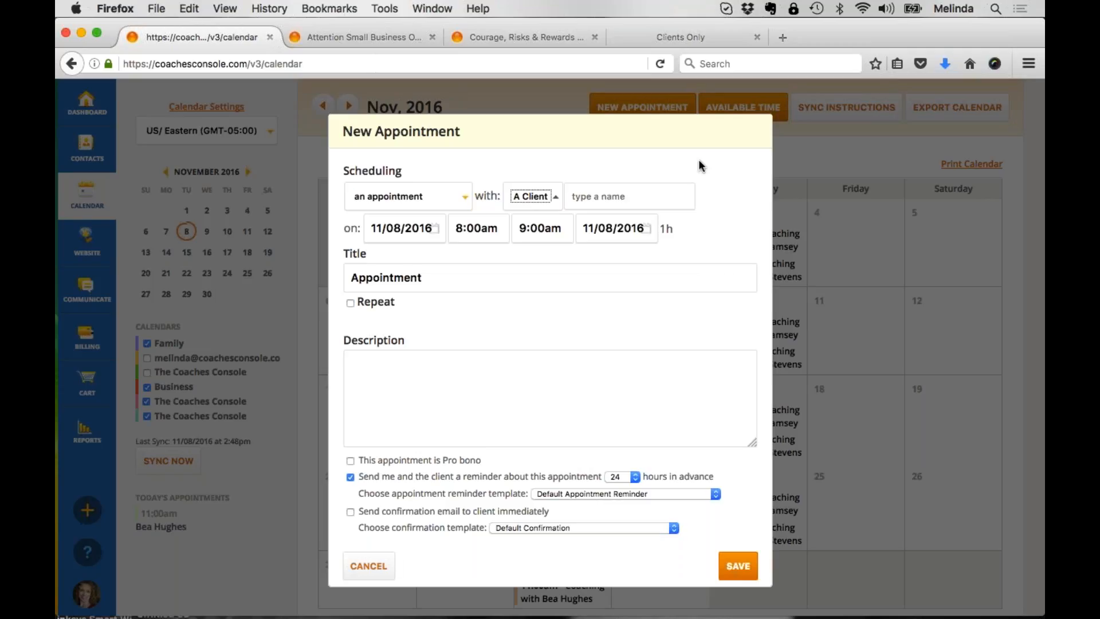
left_click(385, 566)
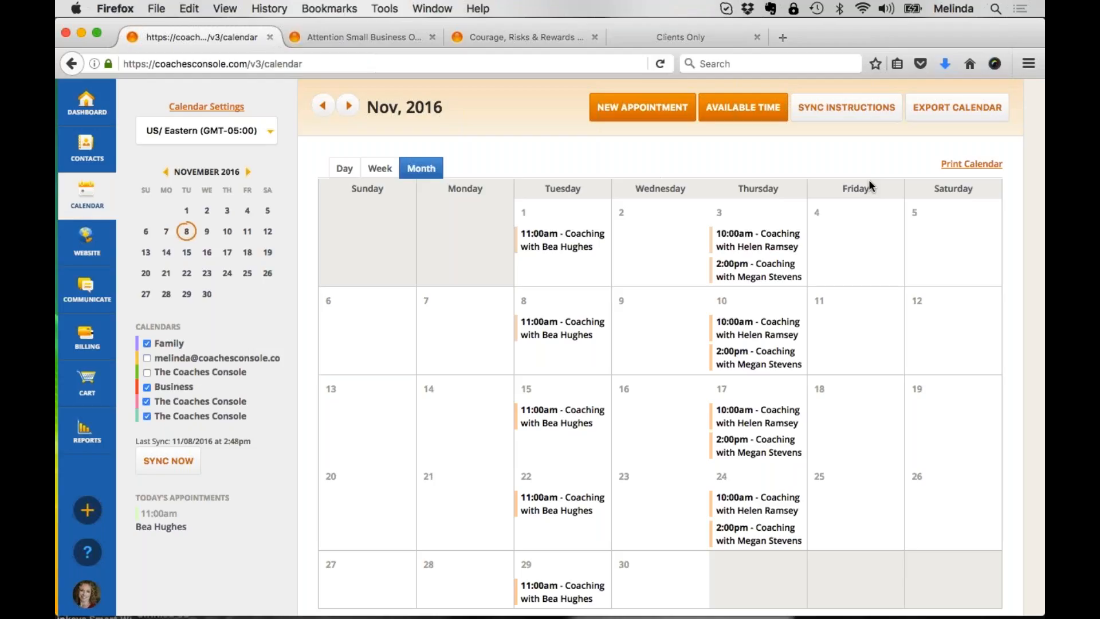
Step: Glance at the client-facing website, then open the current website theme for preview and customization
left_click(383, 36)
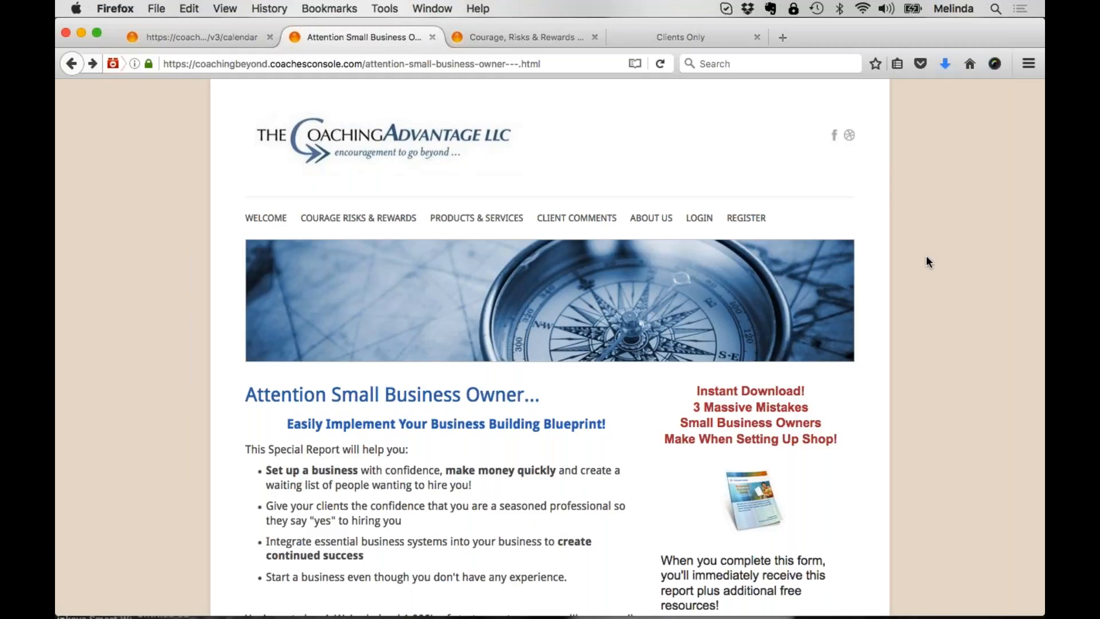
left_click(210, 39)
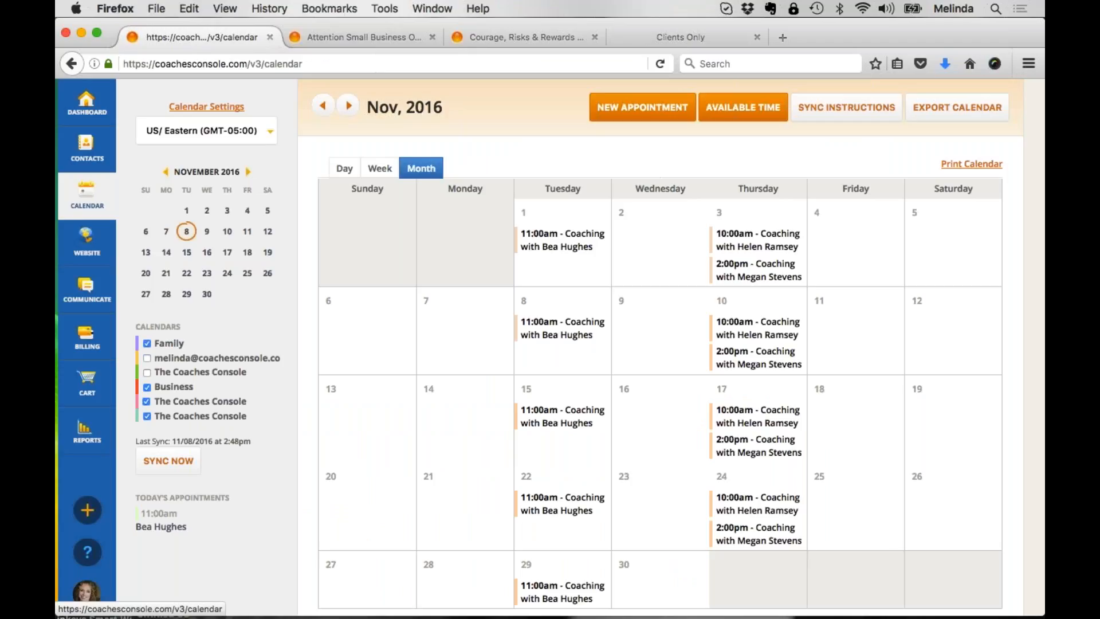
mouse_move(108, 236)
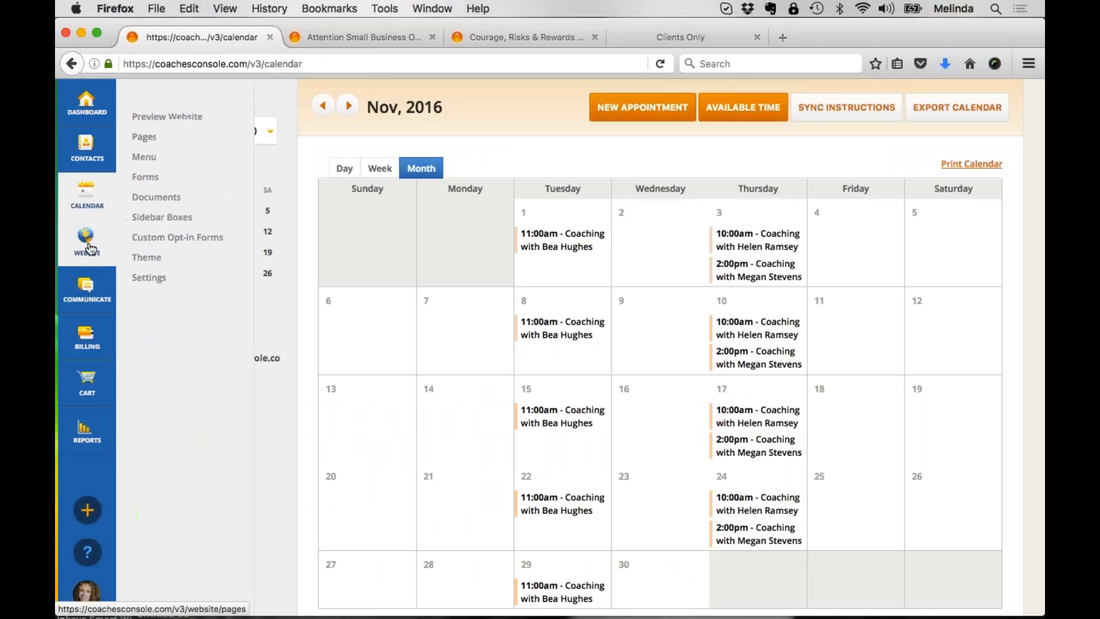
left_click(155, 258)
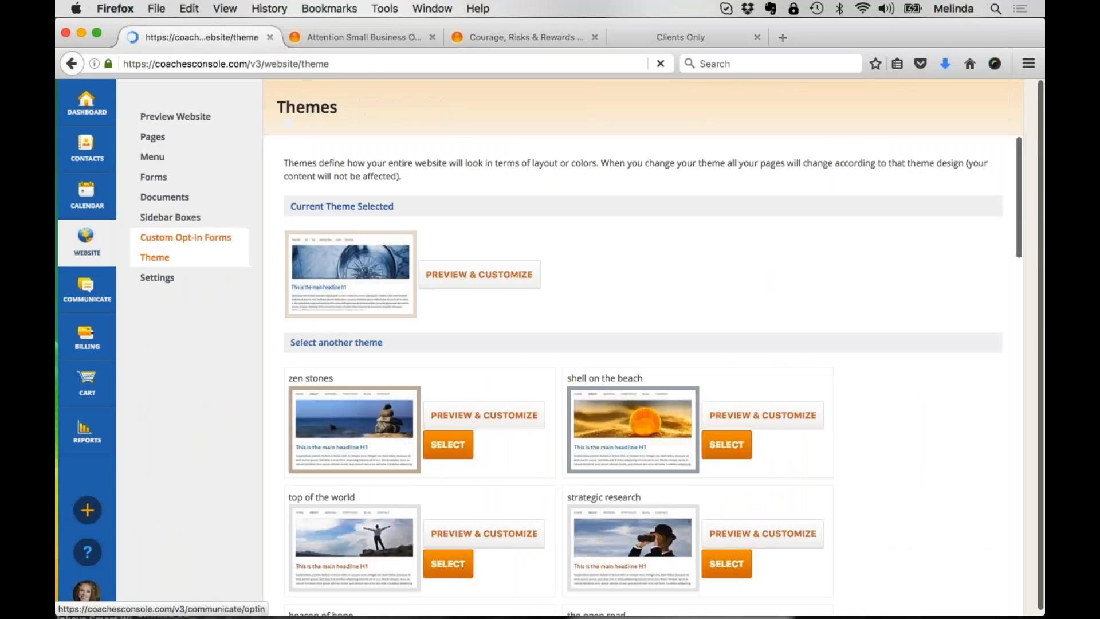
left_click(515, 273)
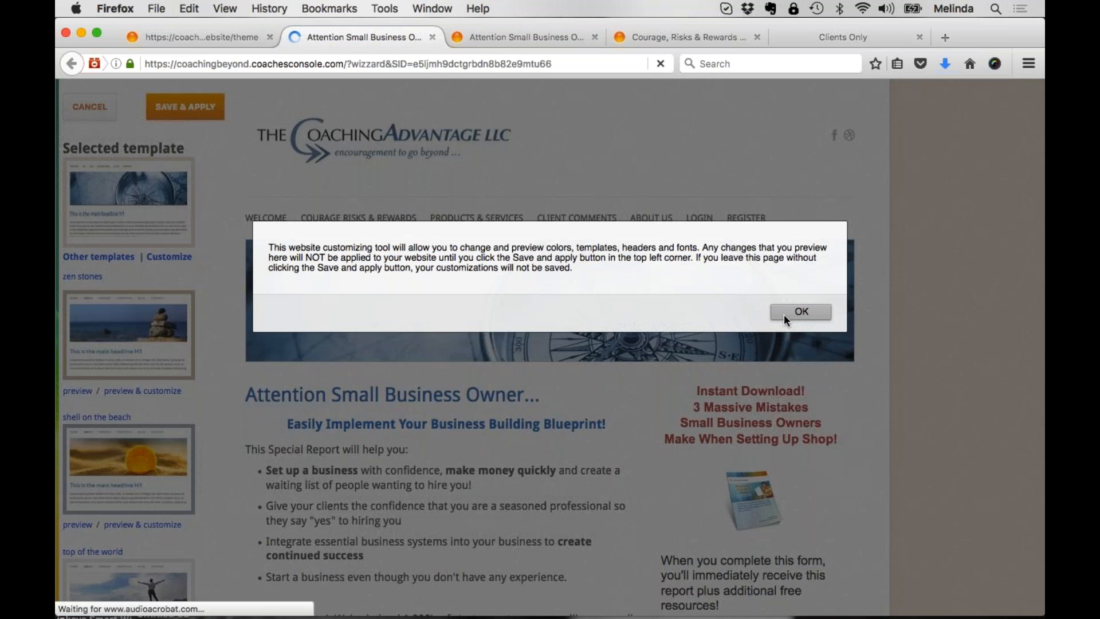
left_click(784, 314)
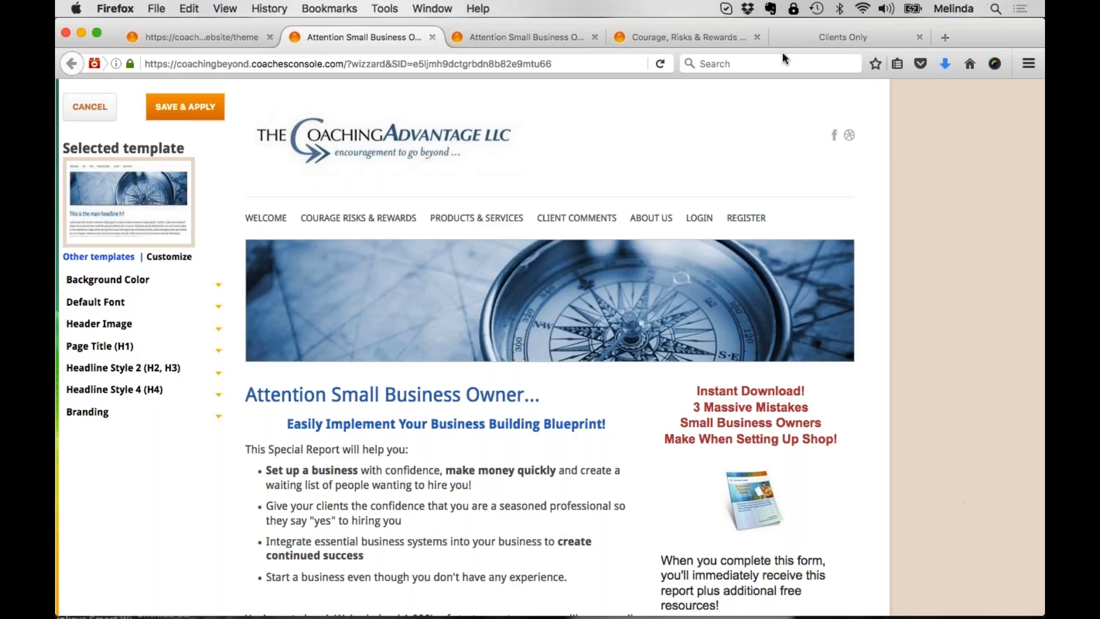
Step: Open valnelson.com and its matching Coaches Console site, valnelson.coachesconsole.com, each in a new browser tab
left_click(945, 37)
type("valnelson.com/")
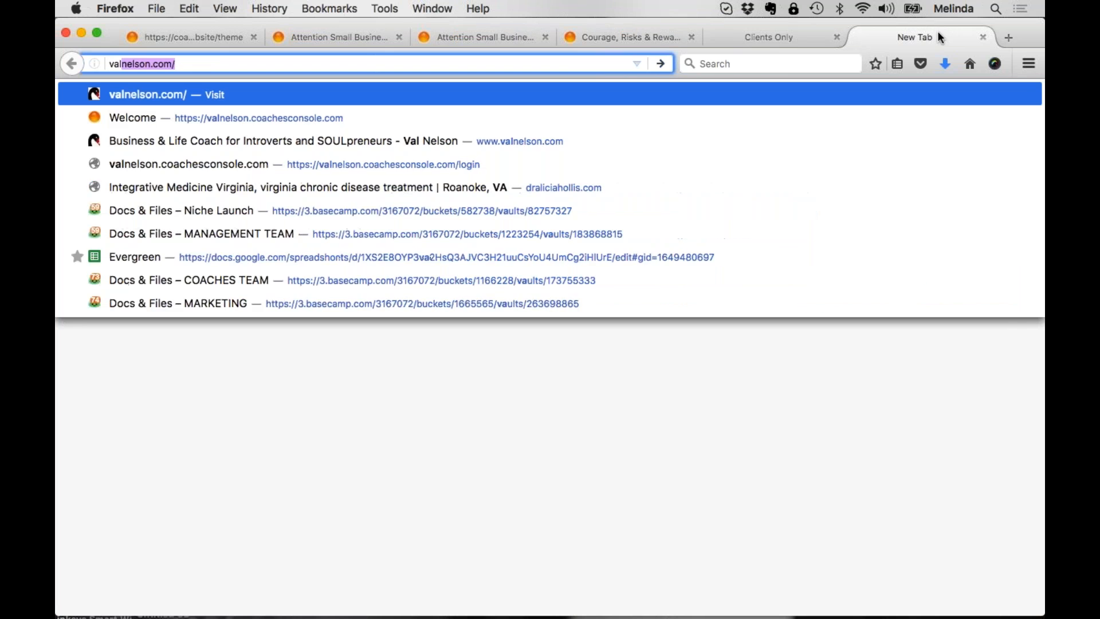
key("Return")
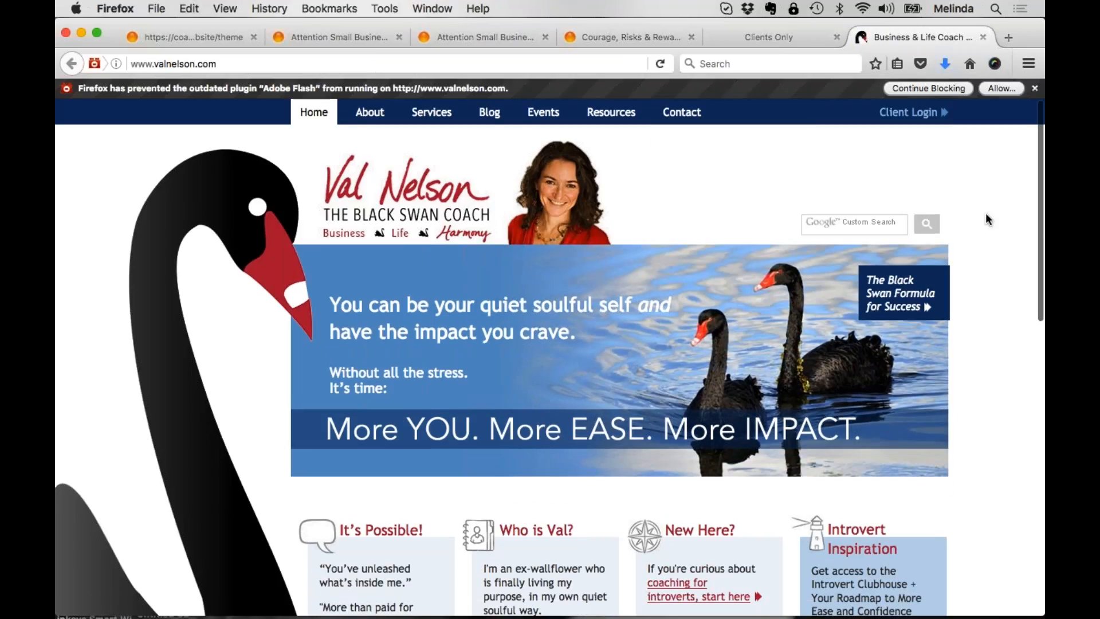
left_click(1005, 38)
type("valnelson.coachesconsole.com/")
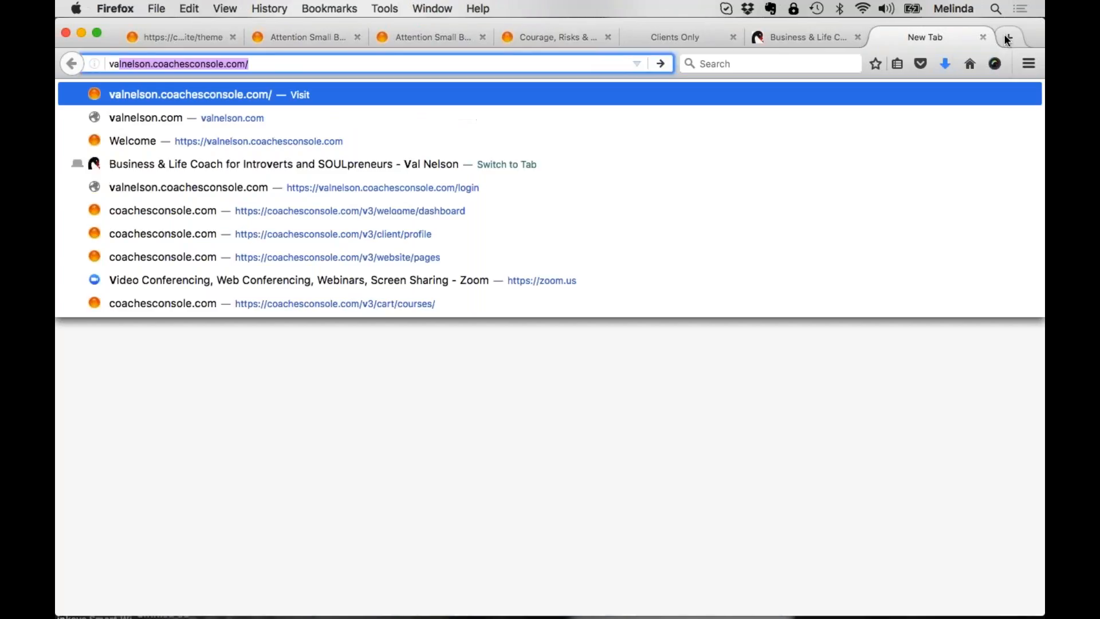
key("Return")
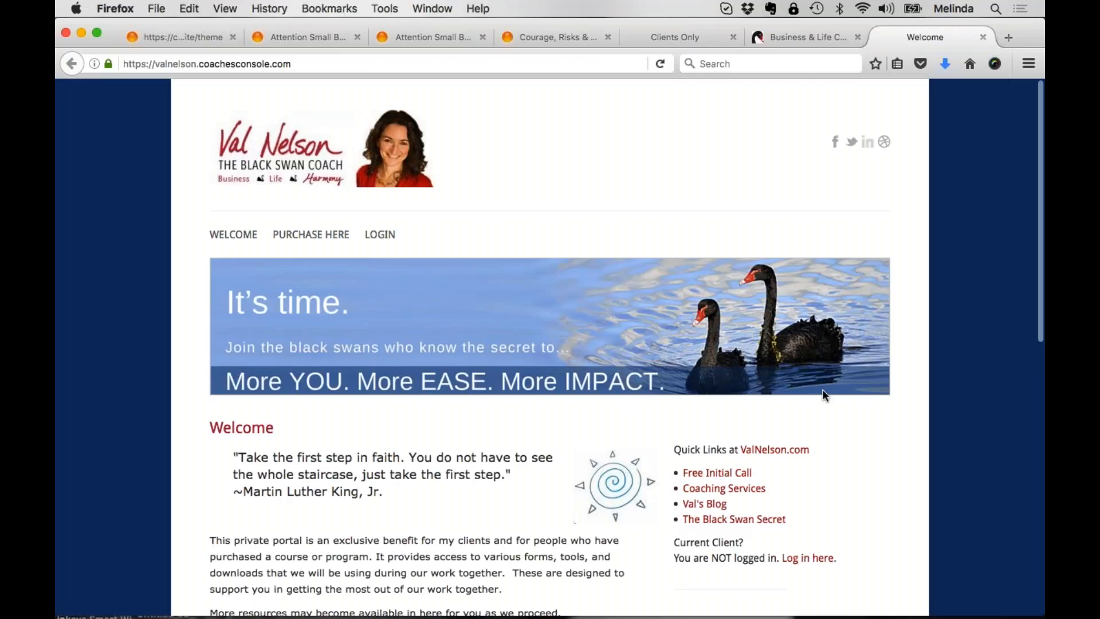
Step: Compare the Black Swan Coach public website with its Coaches Console portal, then return to the theme customization page
left_click(816, 36)
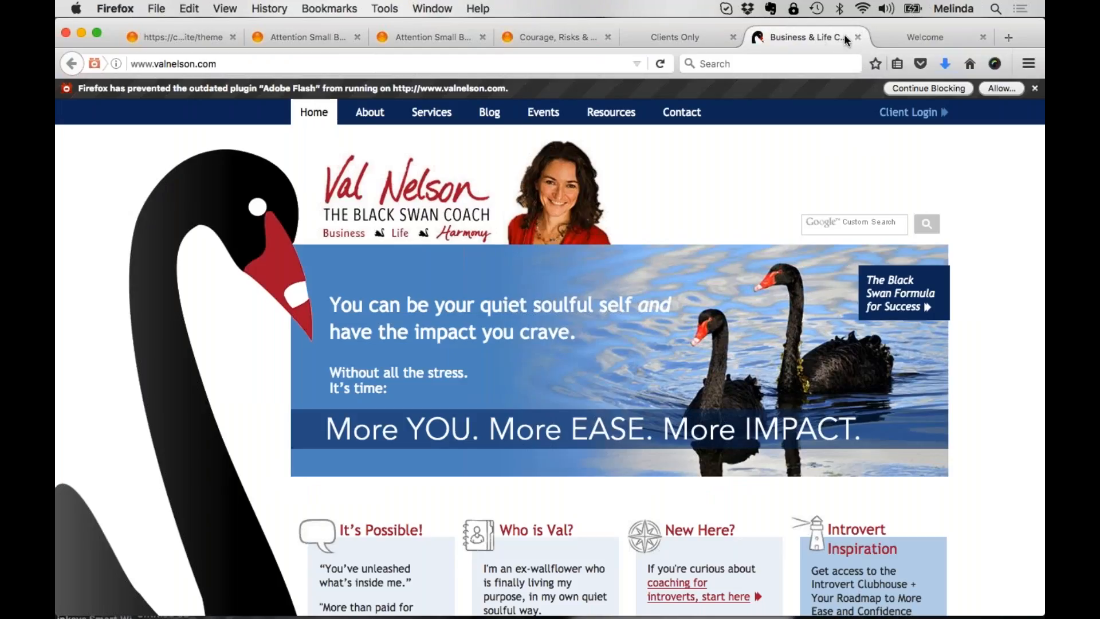
left_click(931, 36)
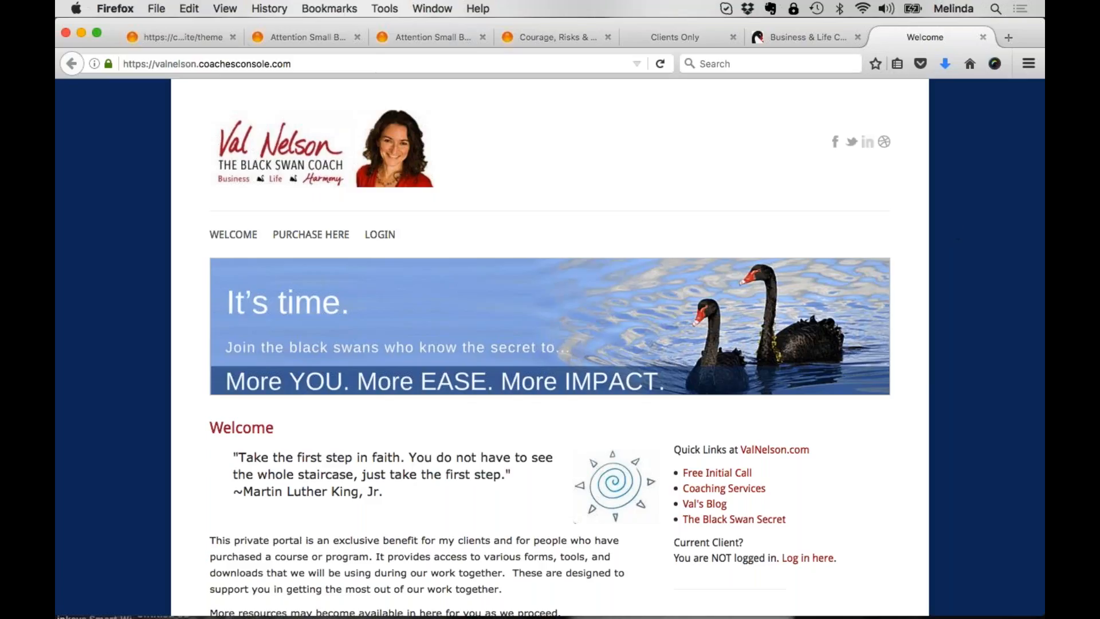
left_click(202, 41)
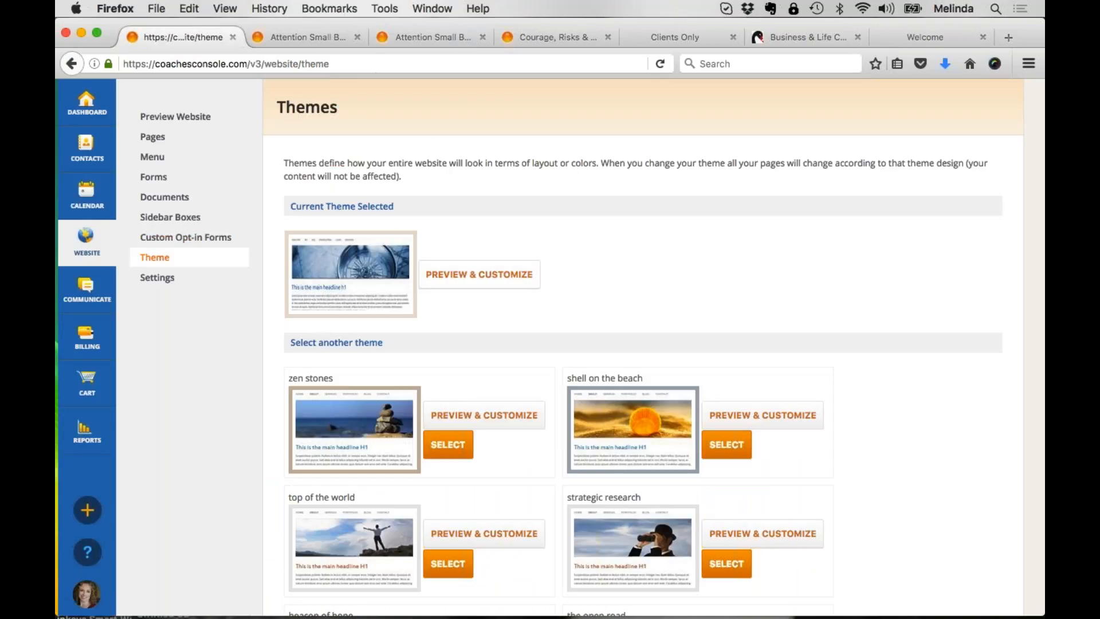
left_click(316, 36)
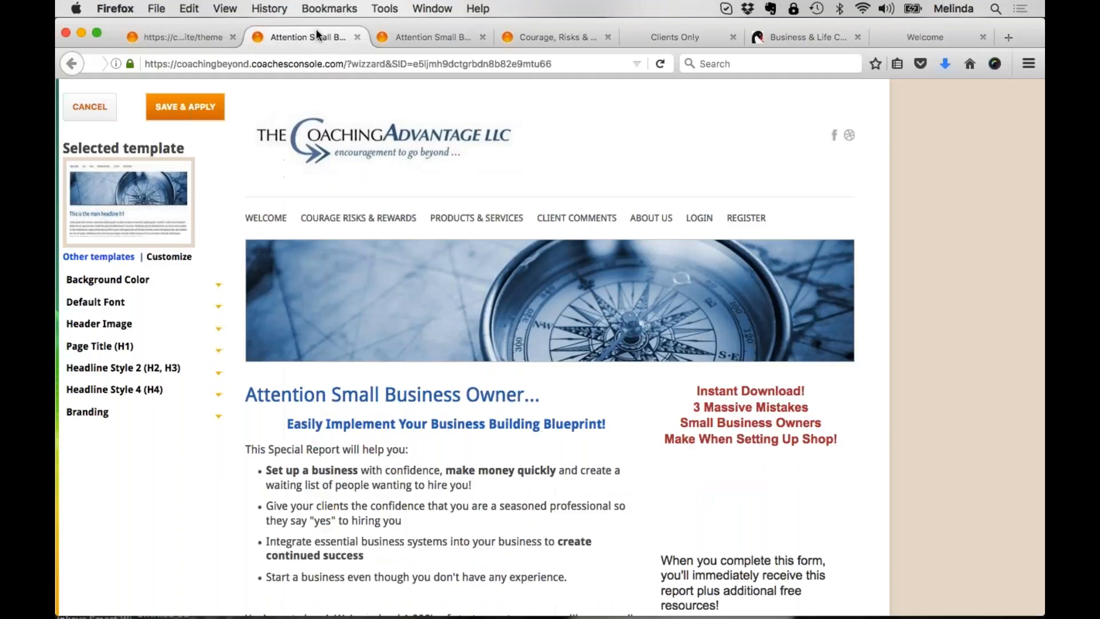